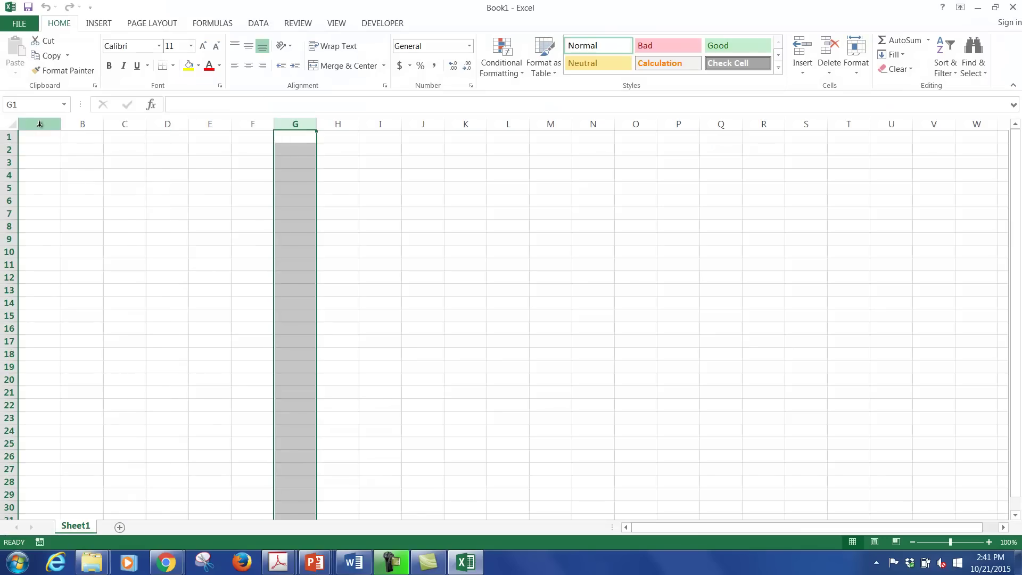
- Examine columns A to F and rows 2 to 6 of the empty worksheet one by one, finishing on cell C6
left_click(44, 123)
left_click(80, 123)
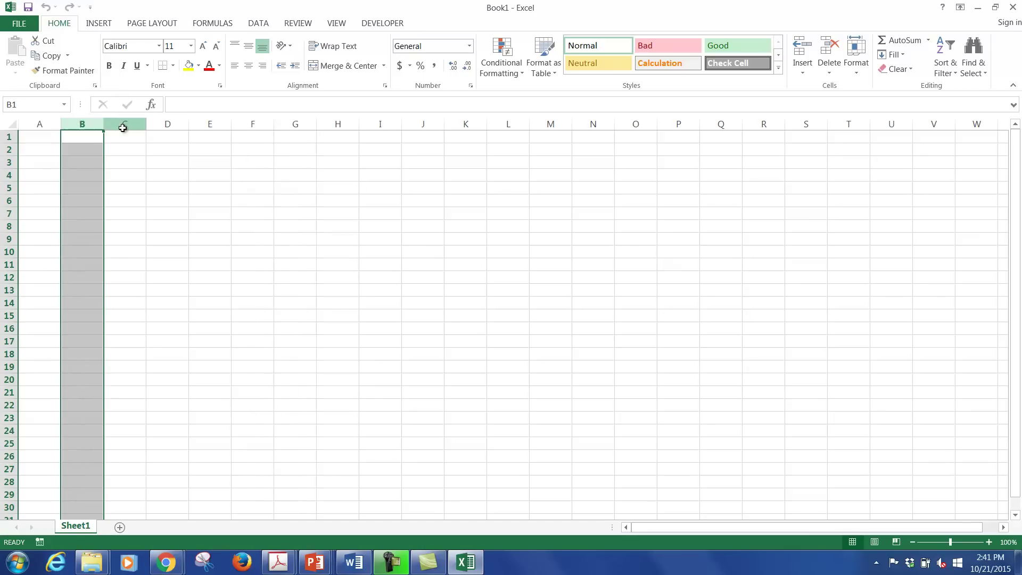
left_click(122, 124)
left_click(169, 124)
left_click(218, 124)
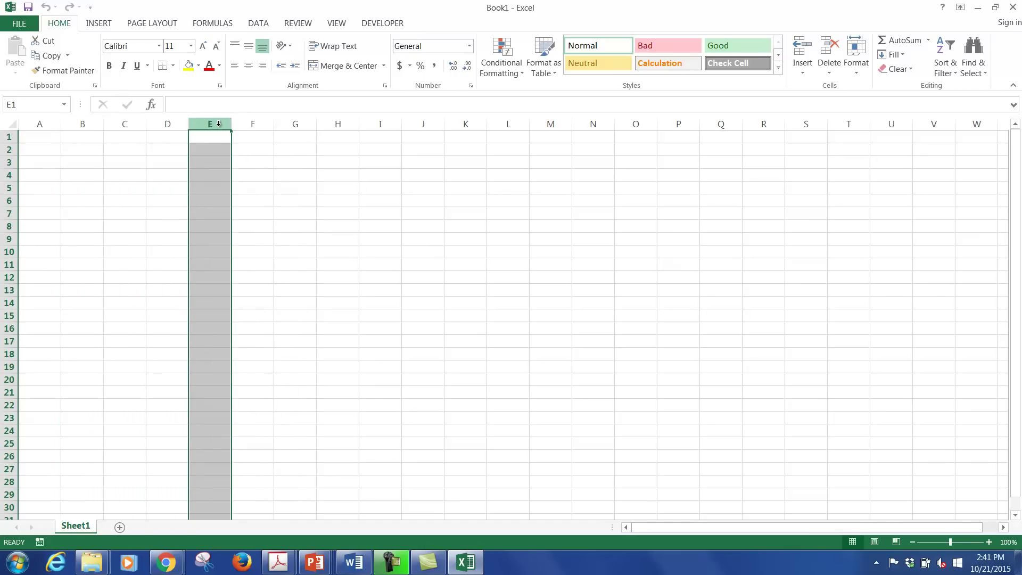
left_click(253, 125)
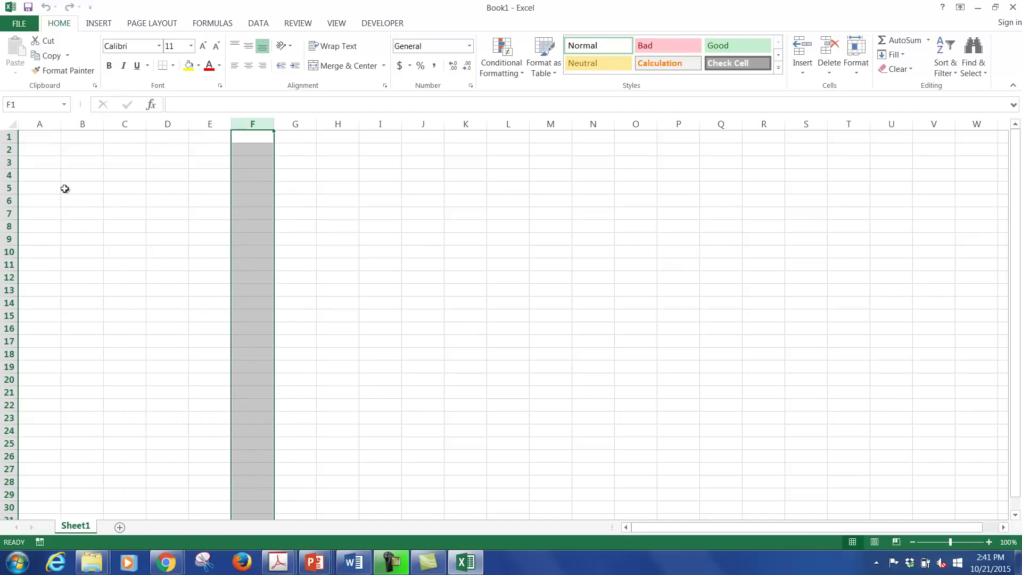
left_click(9, 150)
left_click(9, 162)
left_click(9, 175)
left_click(9, 188)
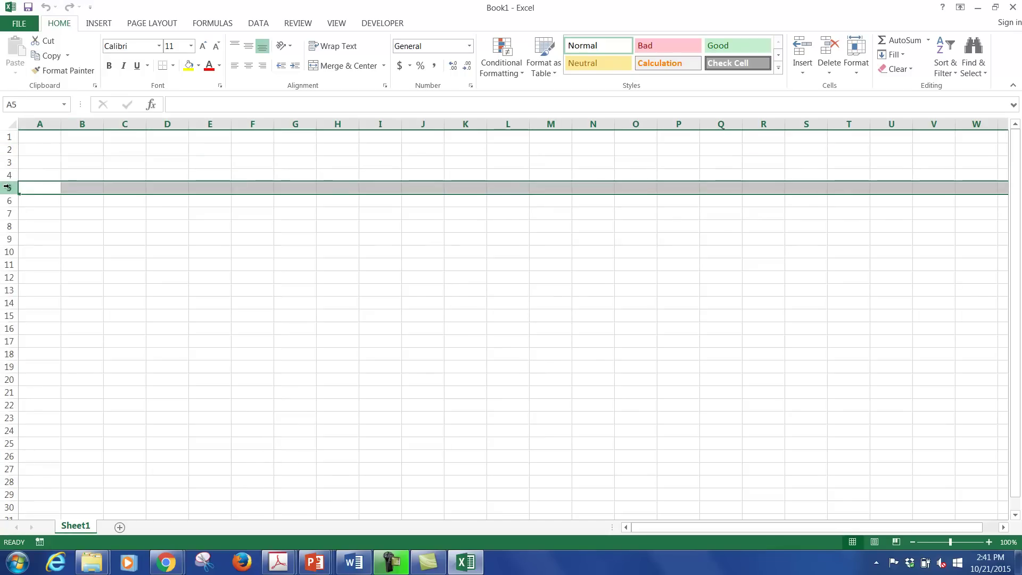
left_click(8, 201)
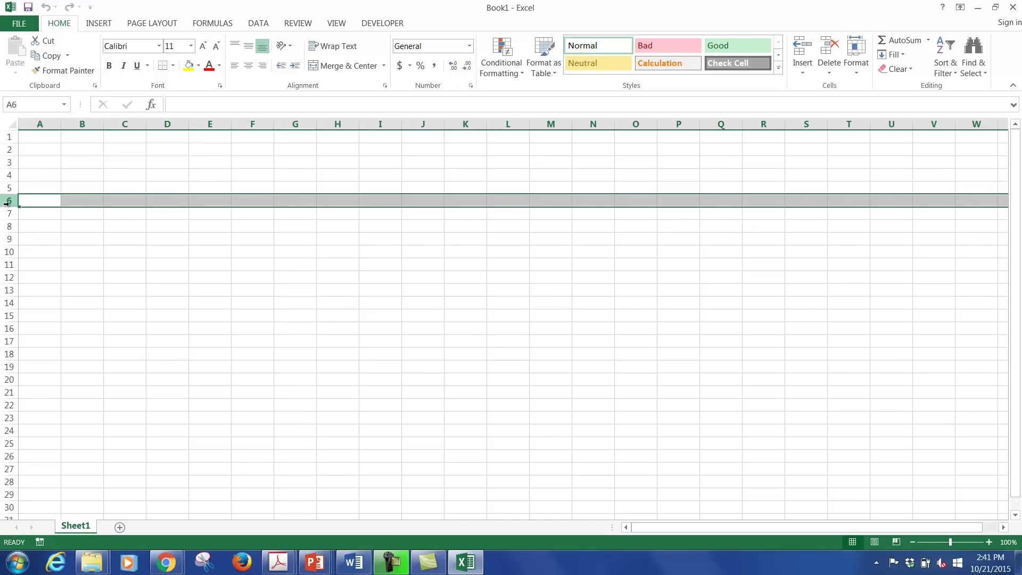
left_click(127, 203)
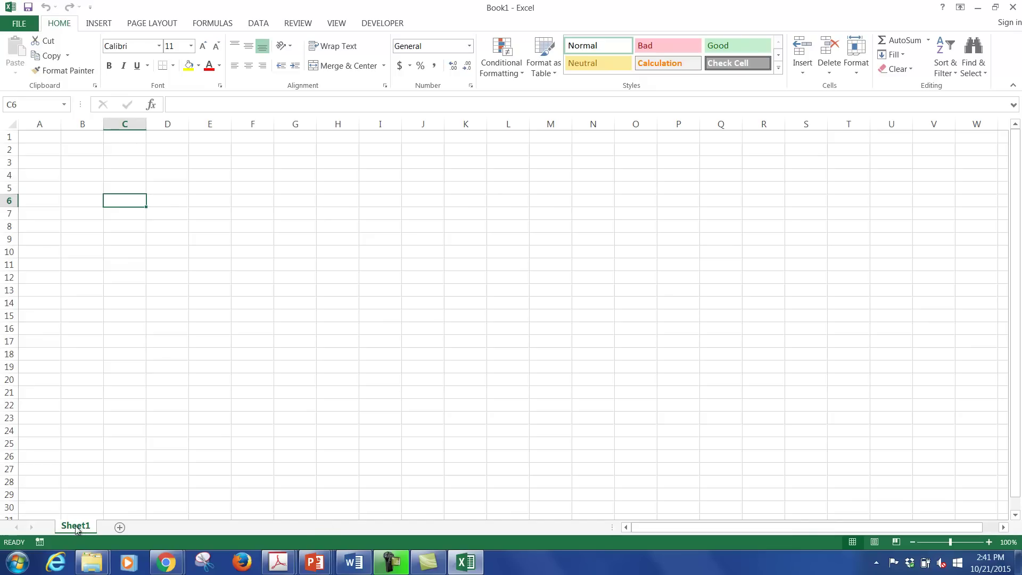
- Add two new worksheets to the workbook and return to Sheet2
left_click(120, 526)
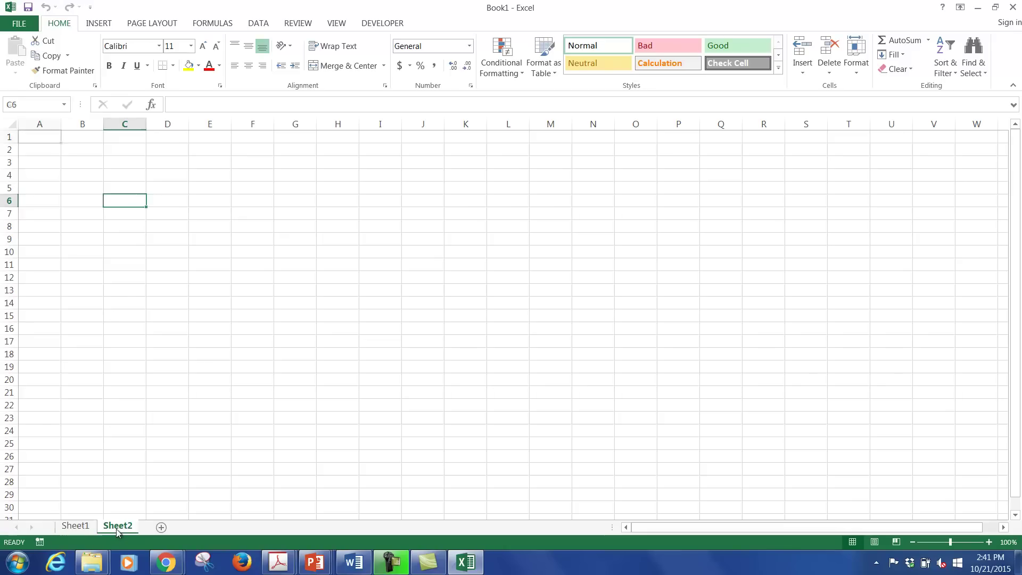
left_click(162, 527)
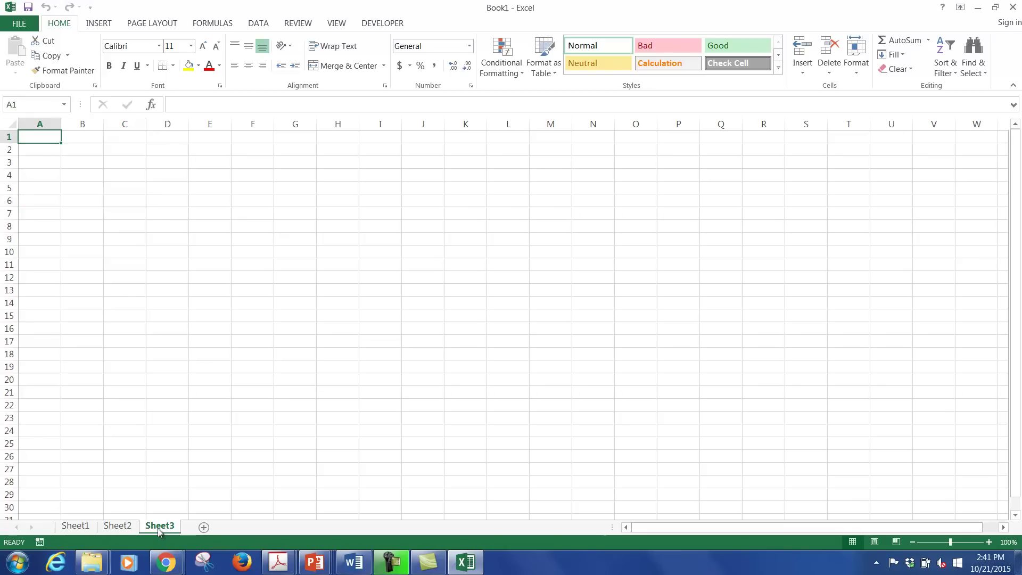
left_click(84, 527)
left_click(114, 527)
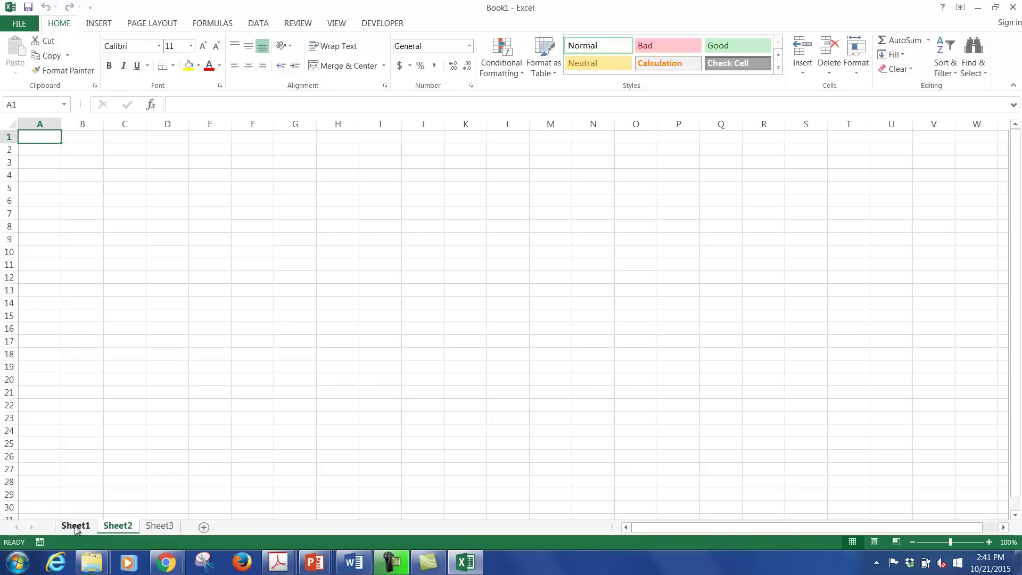
- Rename the worksheet Sheet2 as Graph and Sheet1 as Data
double_click(111, 526)
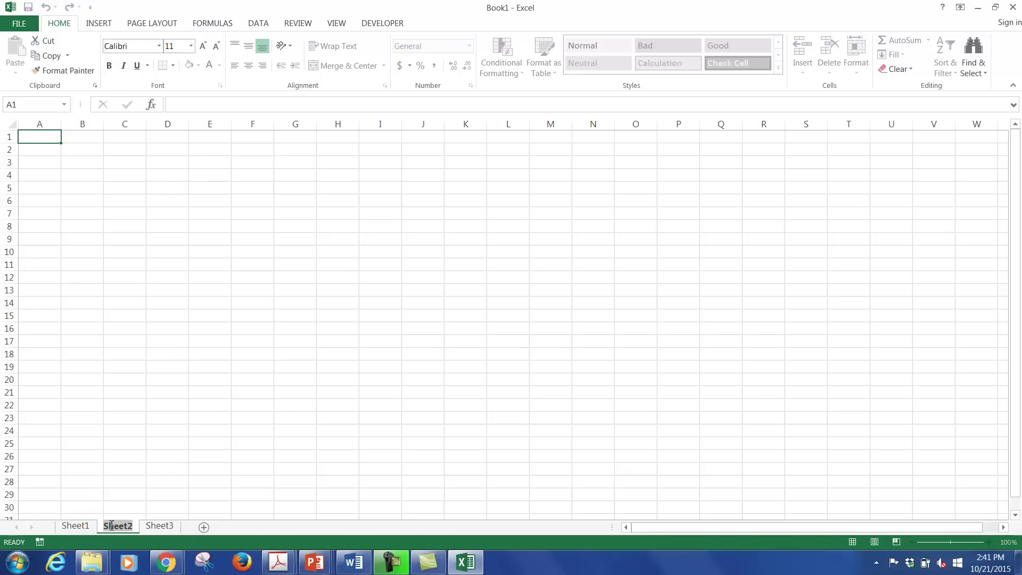
type("Graph")
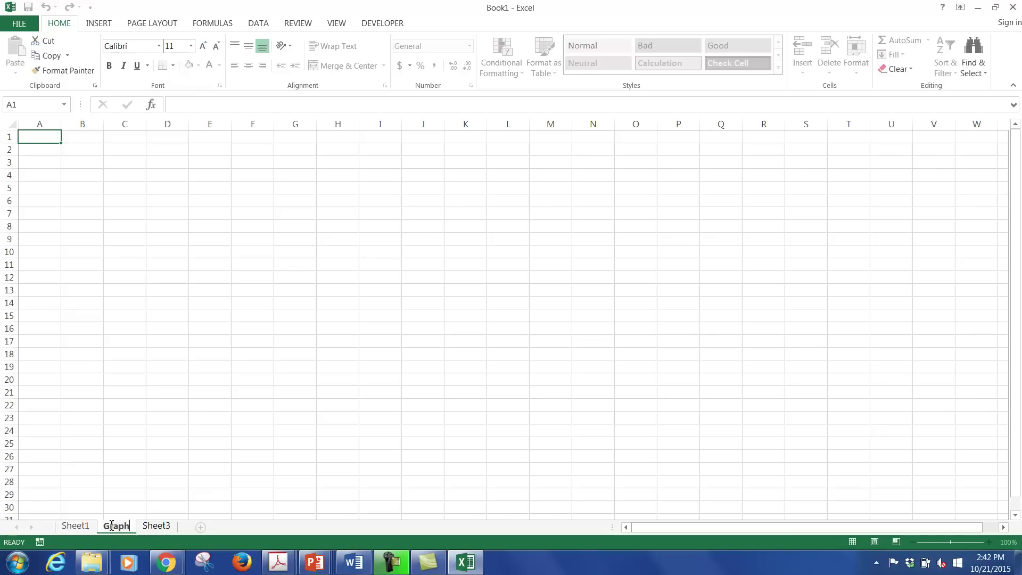
left_click(77, 526)
double_click(77, 525)
type("Data")
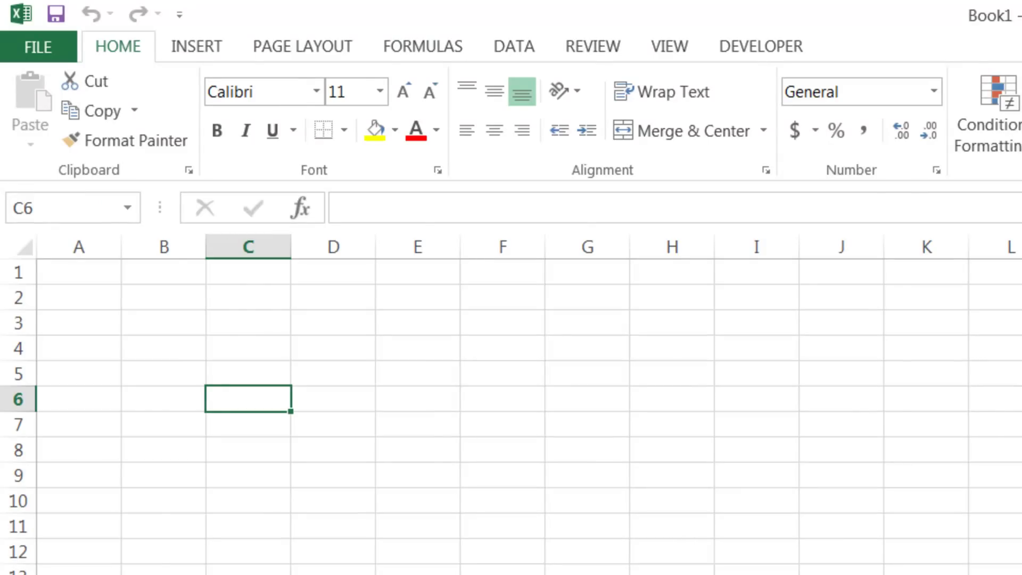
- Enter the title "Activity 1.3.6a" in cell A1 and "My Name" in cell A2 of the Data sheet
left_click(87, 269)
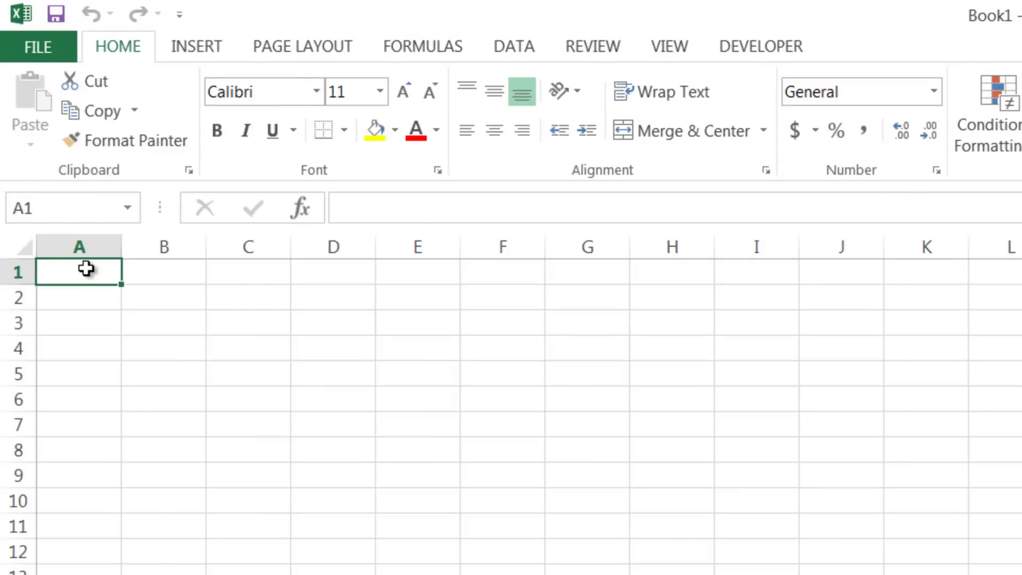
type("Activ")
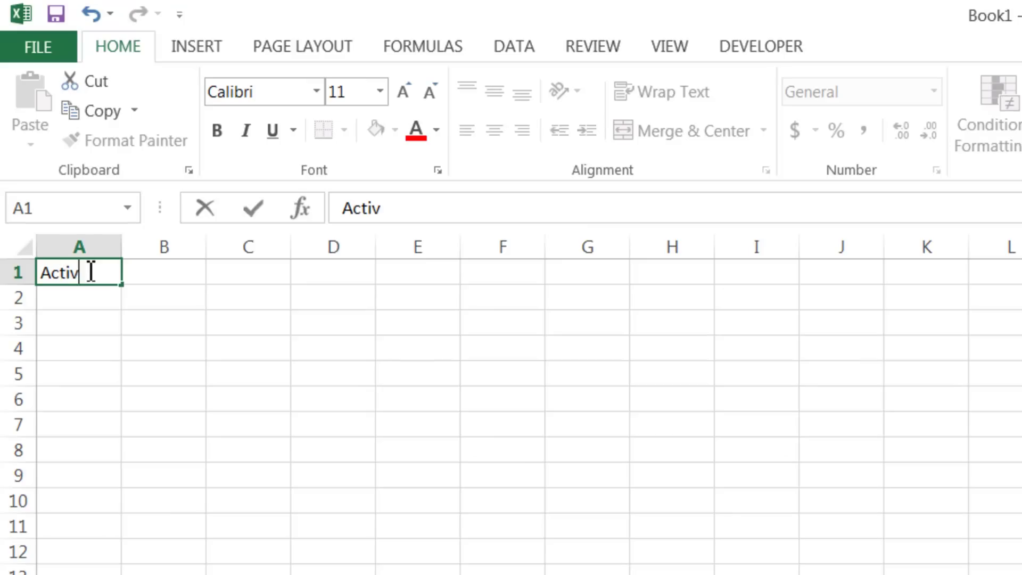
type("ity 1.")
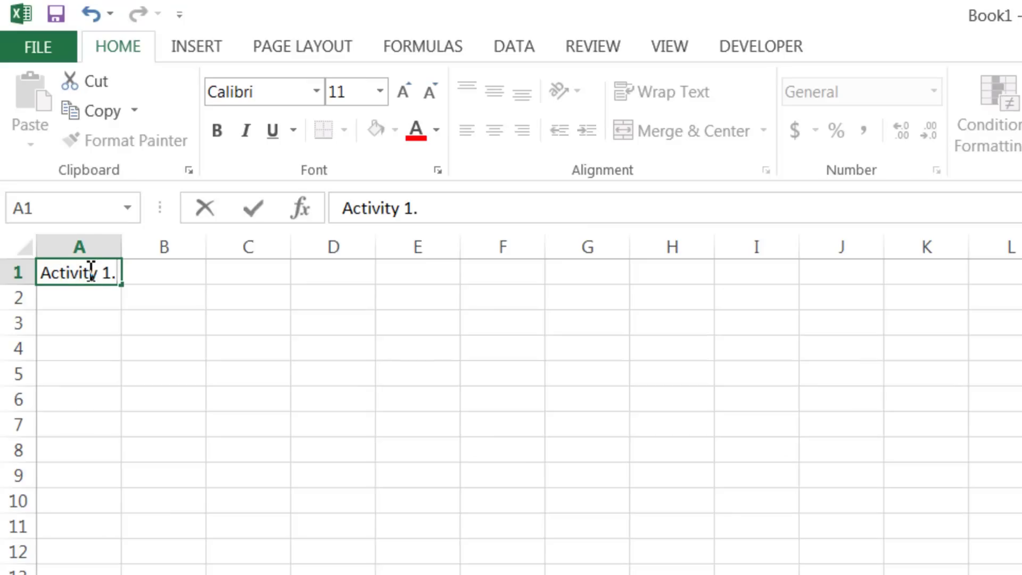
type("3.6a")
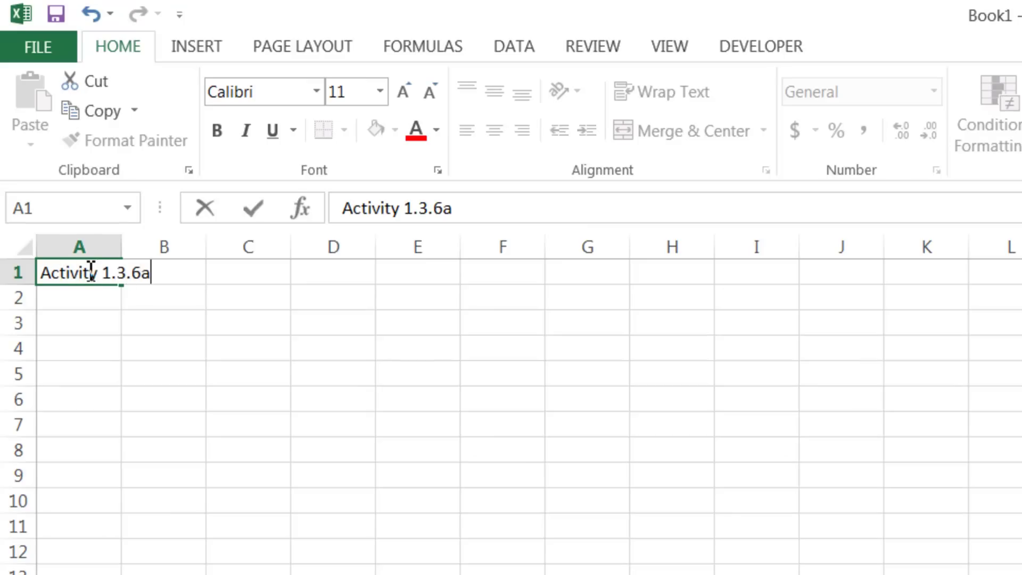
left_click(80, 301)
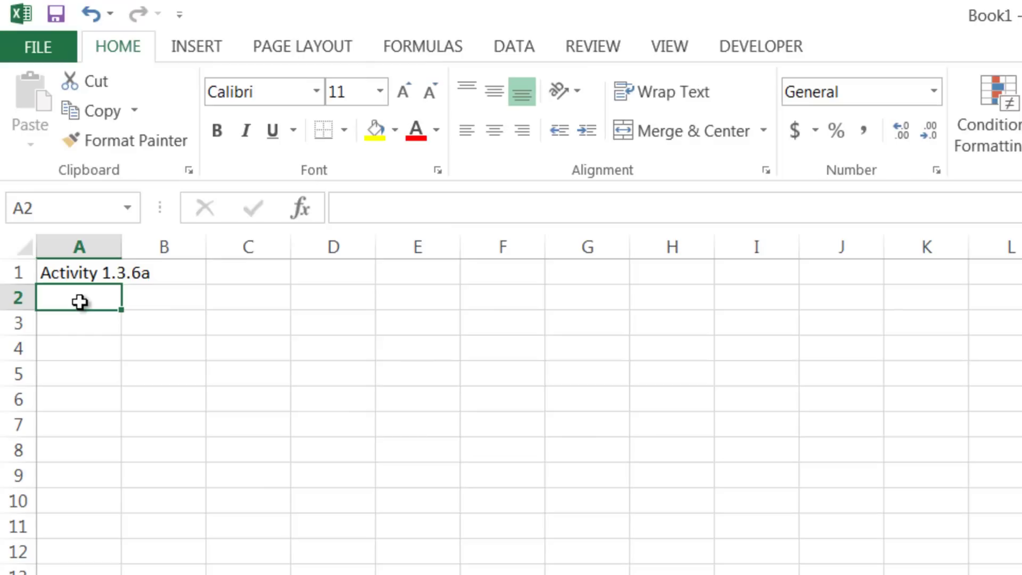
type("M")
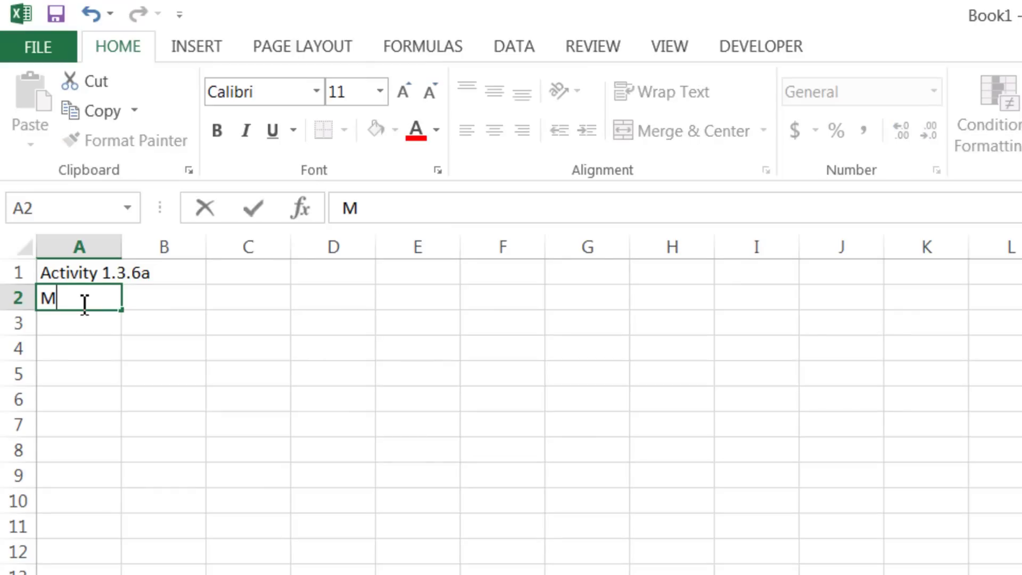
type("y Name")
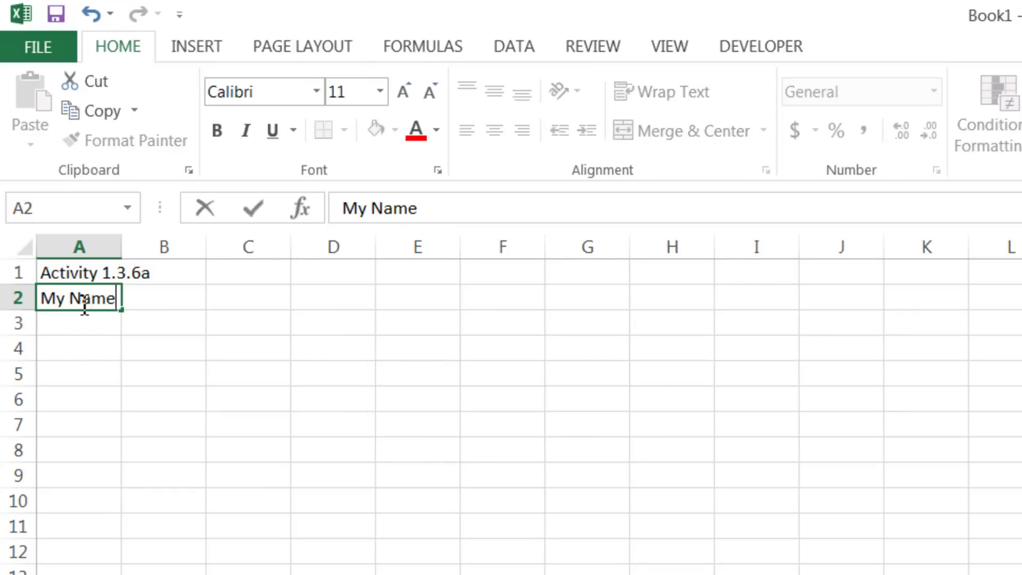
- Enter the table title "Height of Students" in cell A3
left_click(76, 328)
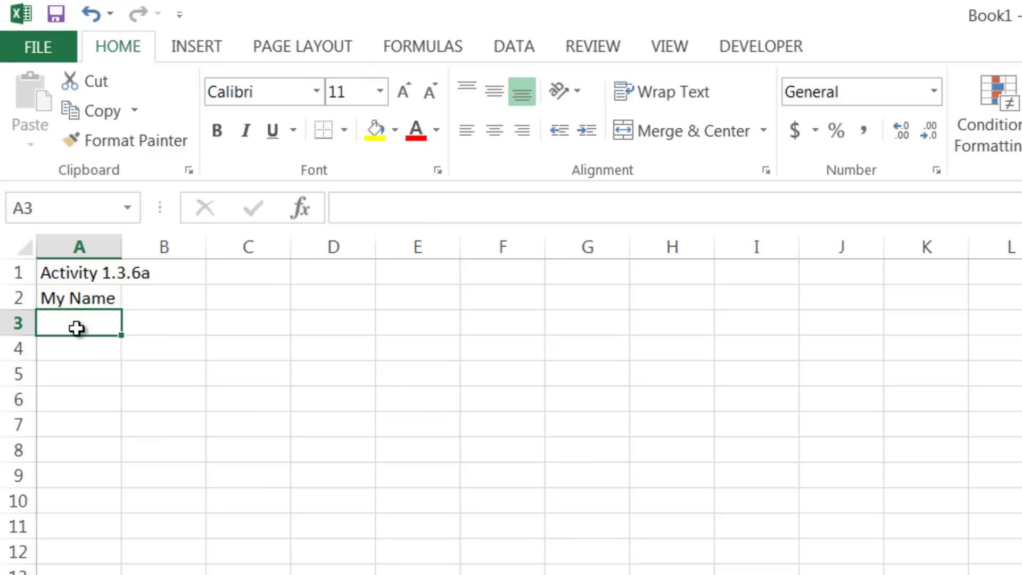
type("Height of St")
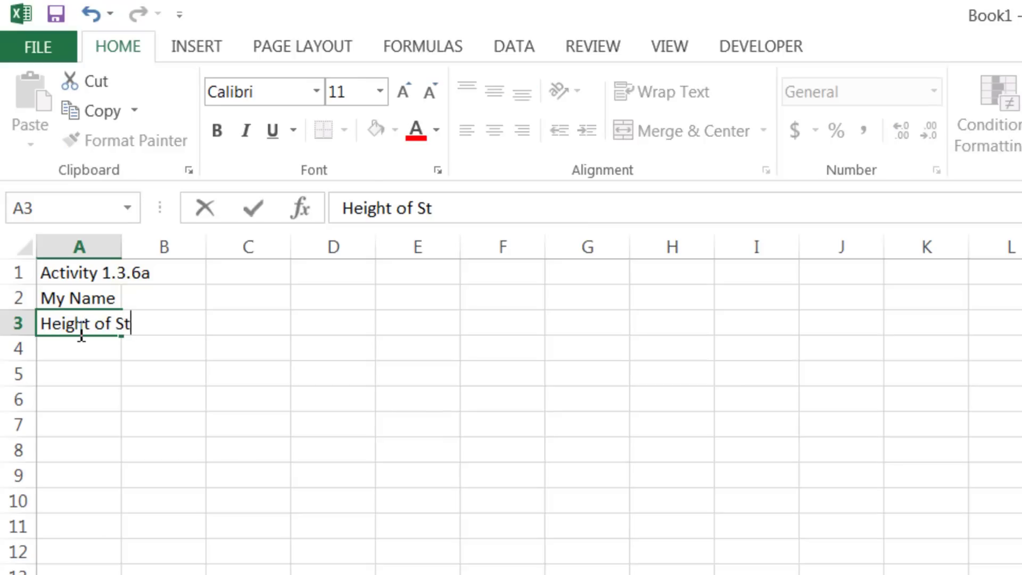
type("udn")
key("BackSpace")
type("ents")
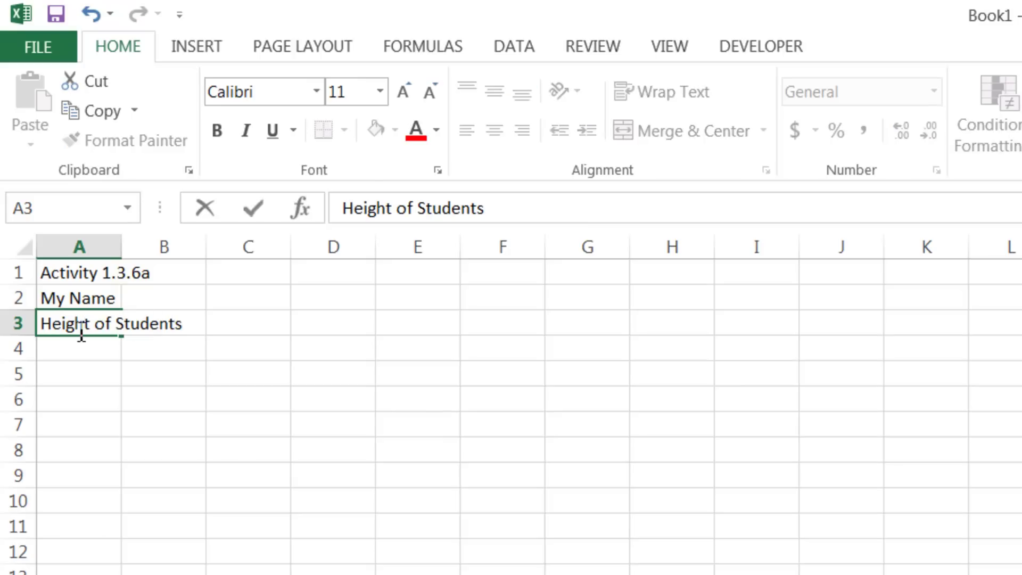
- Enter the column headings "feet" in cell A4 and "inches" in cell B4
left_click(68, 356)
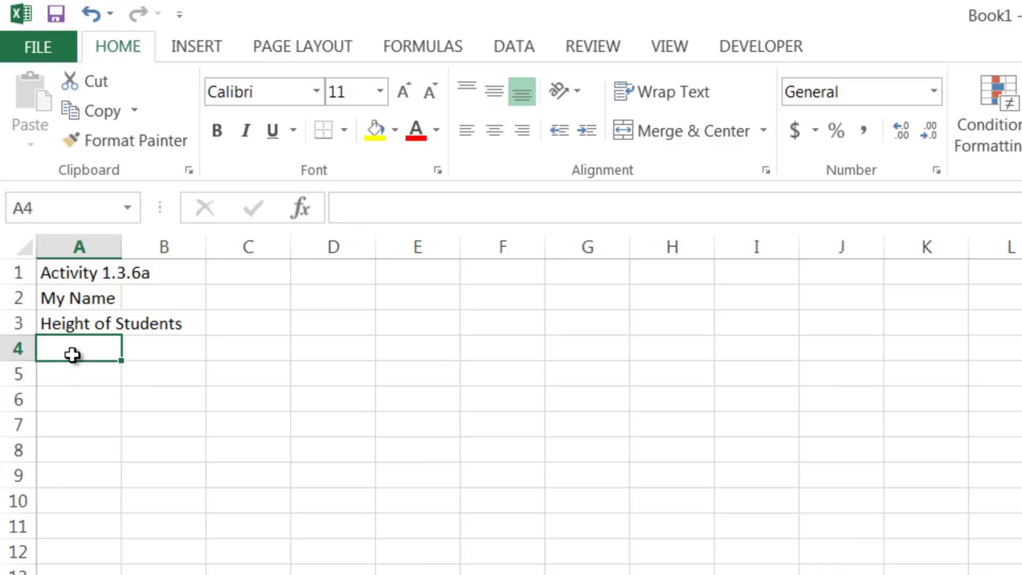
type("feet")
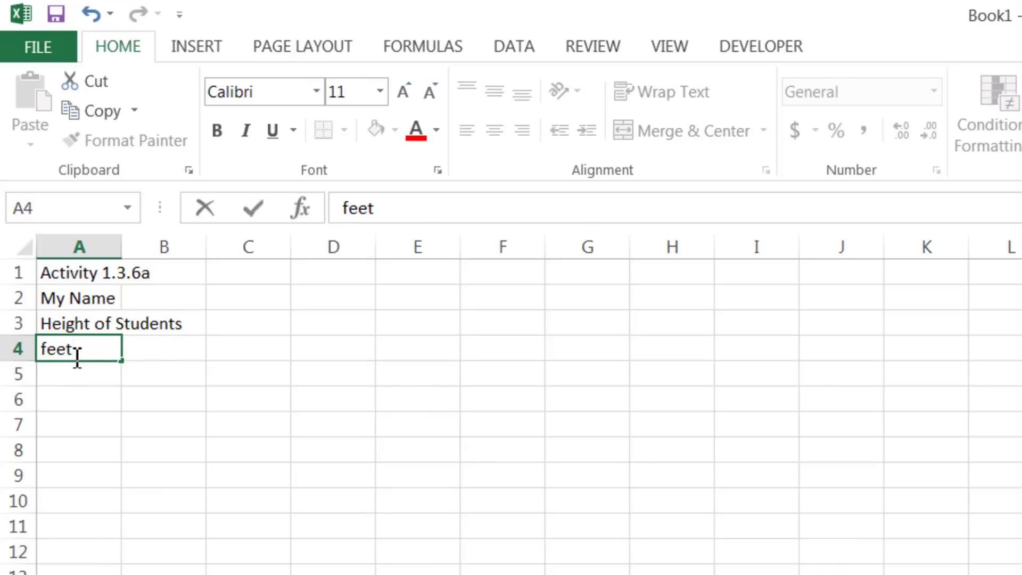
left_click(155, 349)
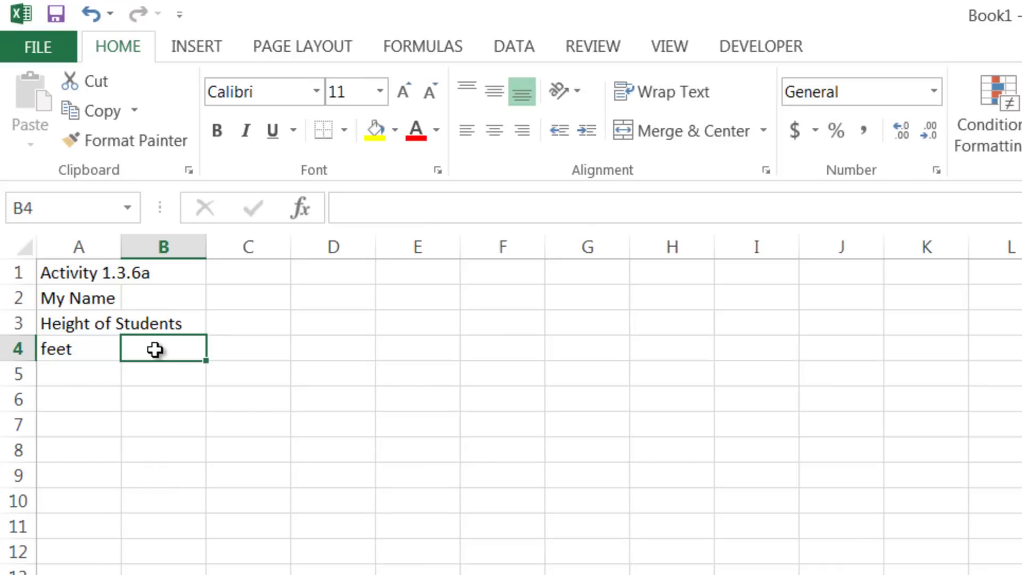
type("inches")
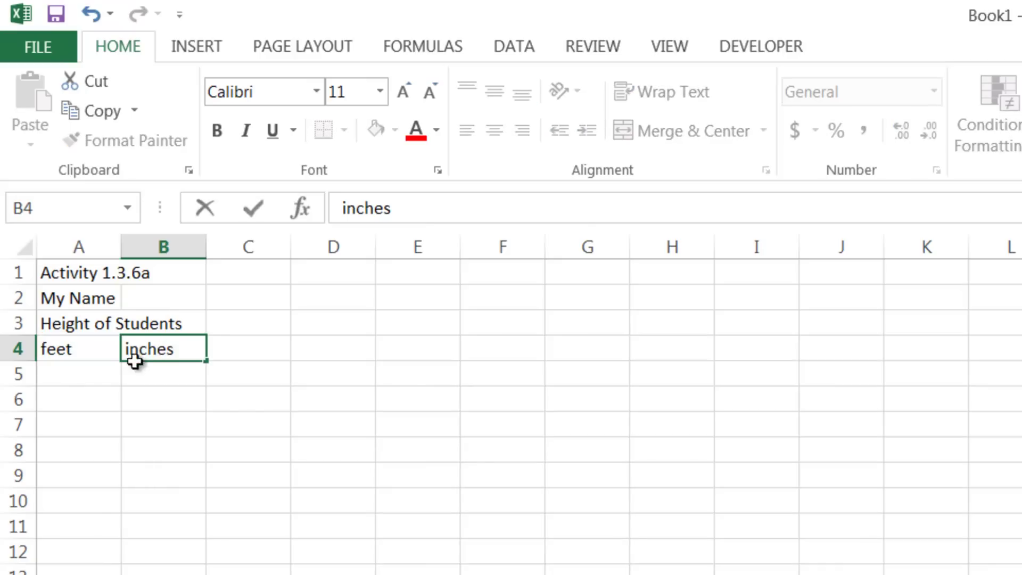
- Record the first two student heights: 5 feet 6 inches in row 5 and 5 feet 4 inches in row 6
left_click(100, 374)
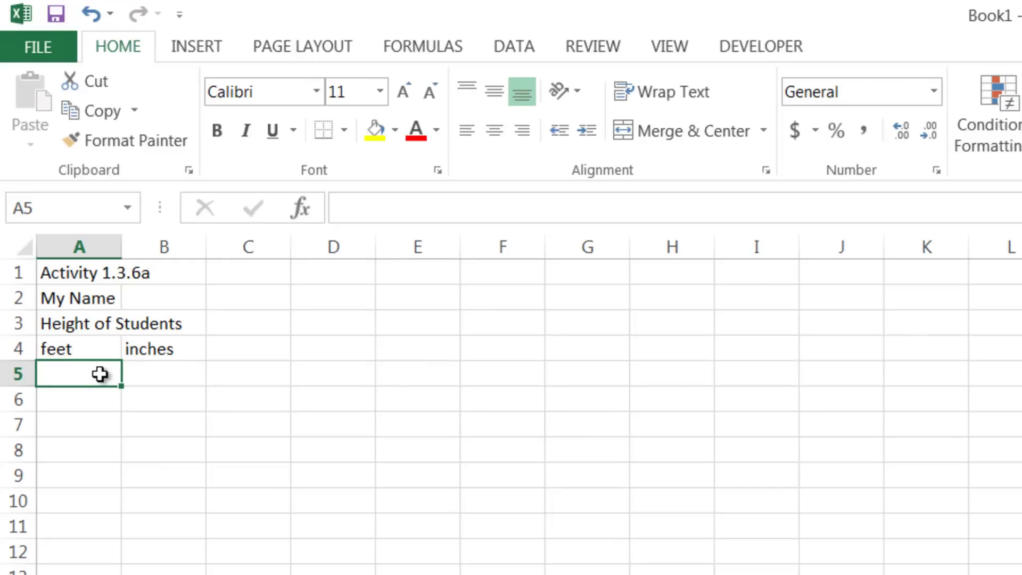
type("5")
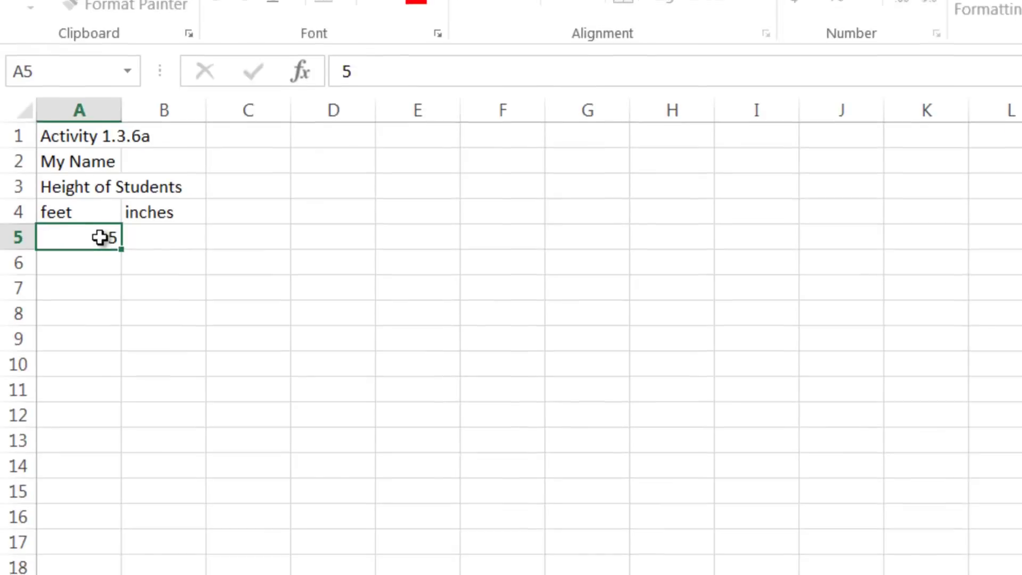
key("Tab")
type("6")
key("Down")
key("Left")
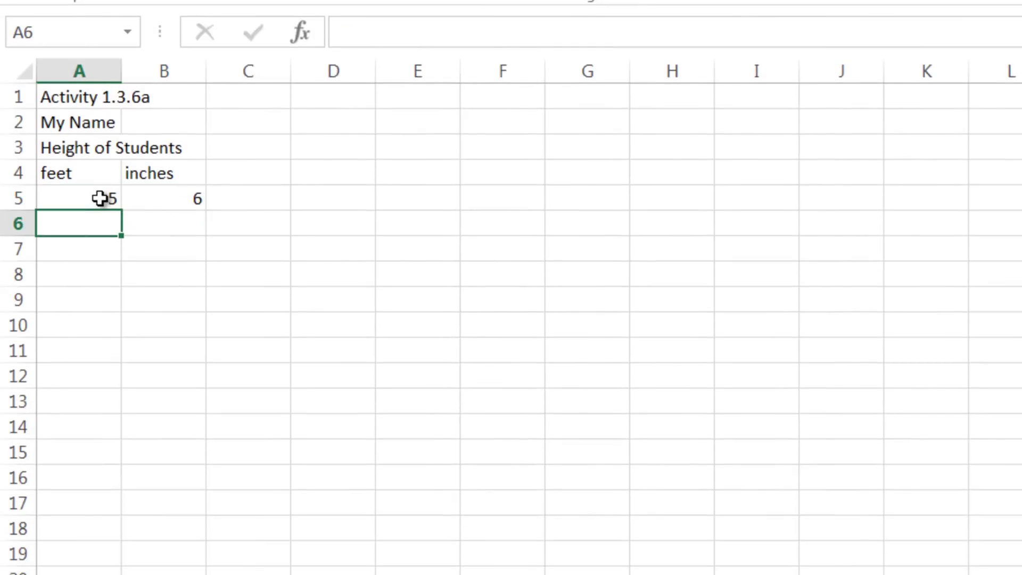
type("5")
key("Tab")
type("4")
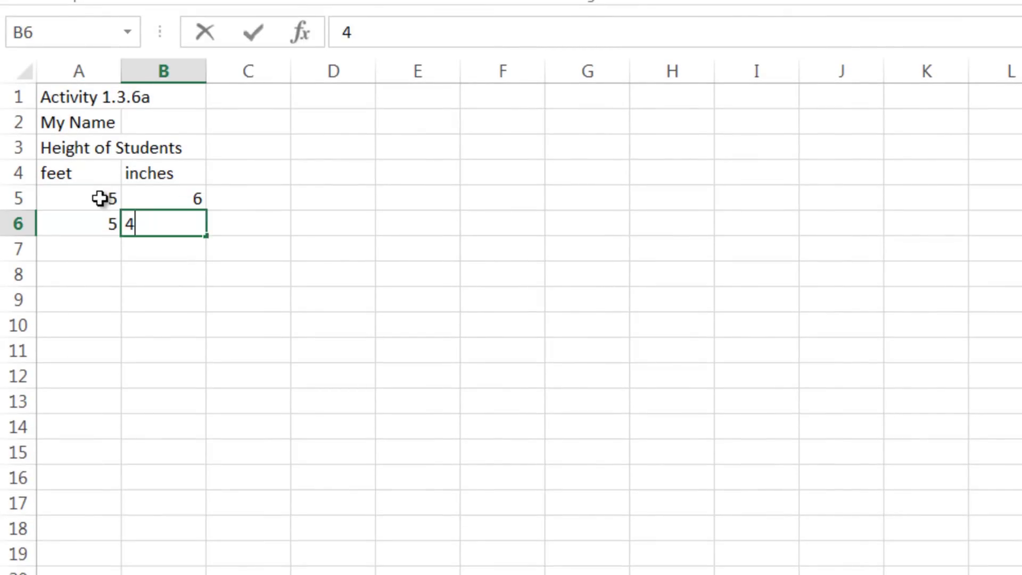
key("Down")
key("Left")
- Record the heights 5 feet 9 inches in row 7 and 5 feet 10 inches in row 8
type("5")
key("Tab")
type("9")
key("Down")
key("Left")
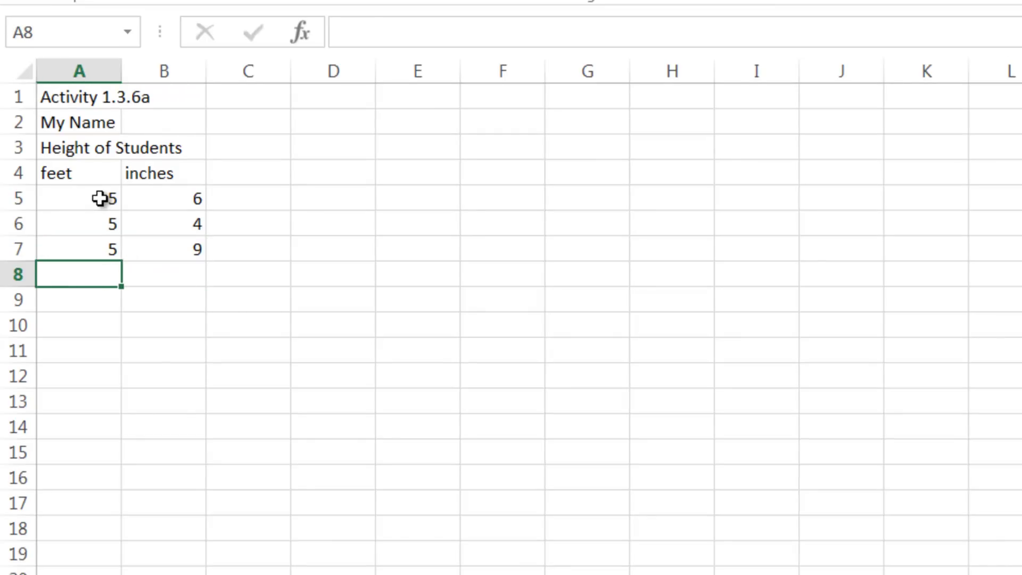
type("5")
key("Tab")
type("10")
key("Down")
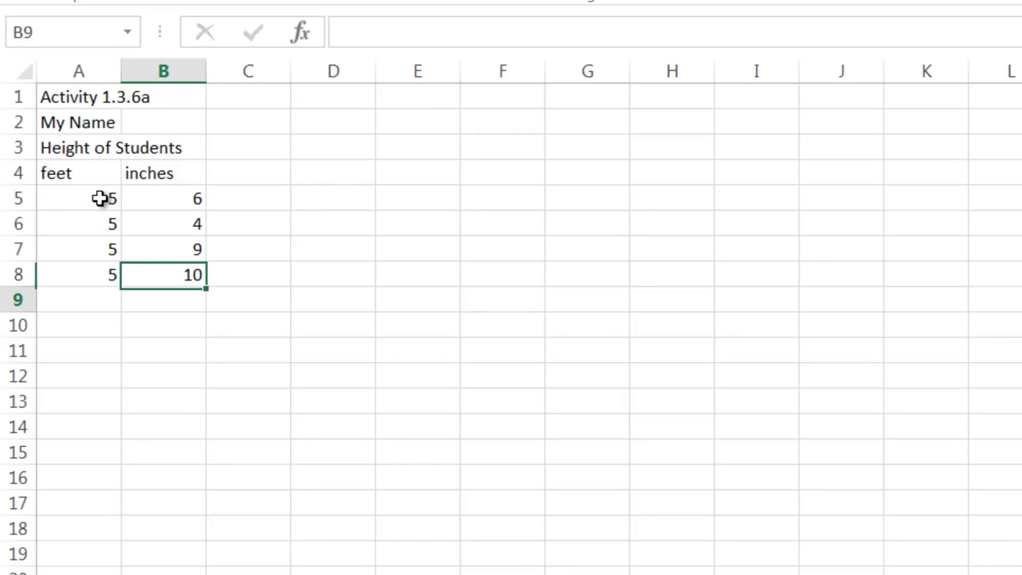
key("Left")
- Record the height 6 feet 2 inches in row 9 of the feet and inches columns
type("6")
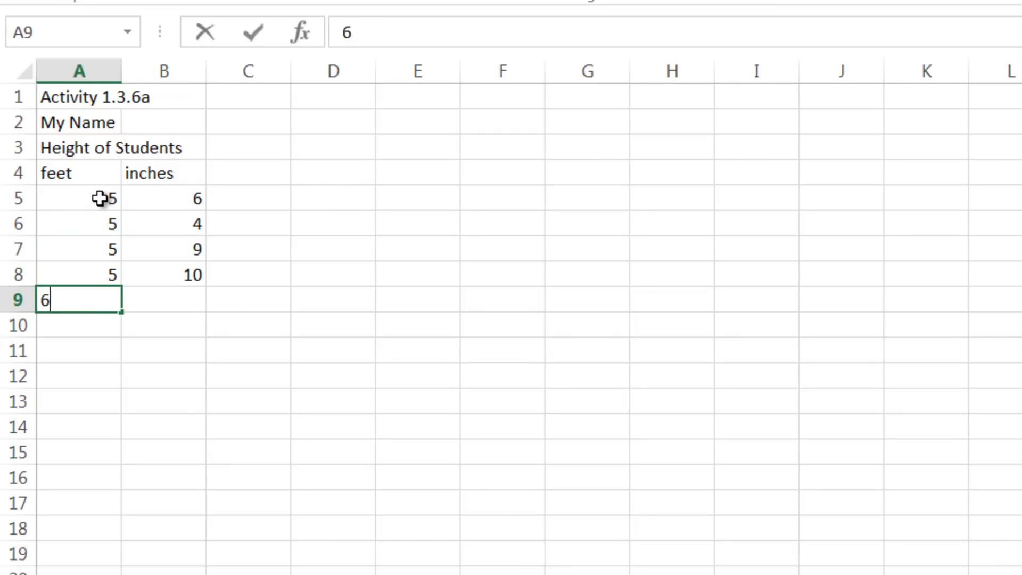
key("Tab")
type("20")
key("BackSpace")
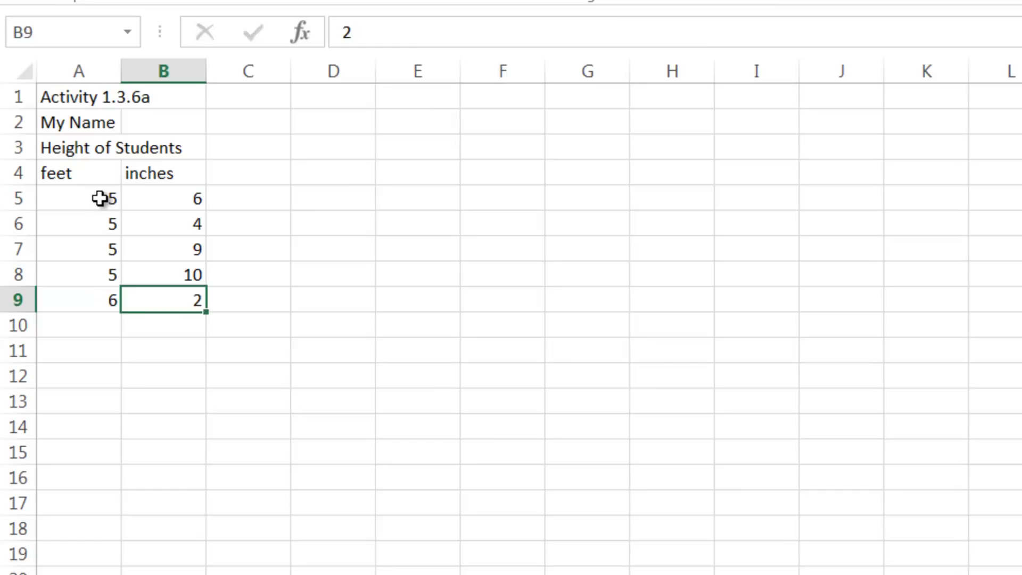
key("Down")
key("Left")
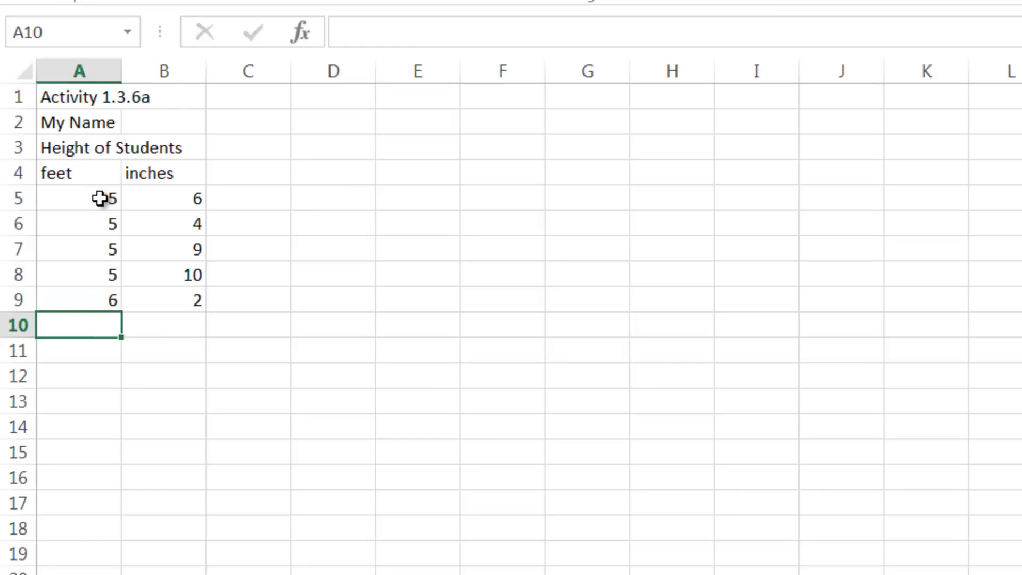
- Record the heights 6 feet 4 inches in row 10 and 4 feet 9 inches in row 11
type("6")
key("Tab")
type("4")
key("Down")
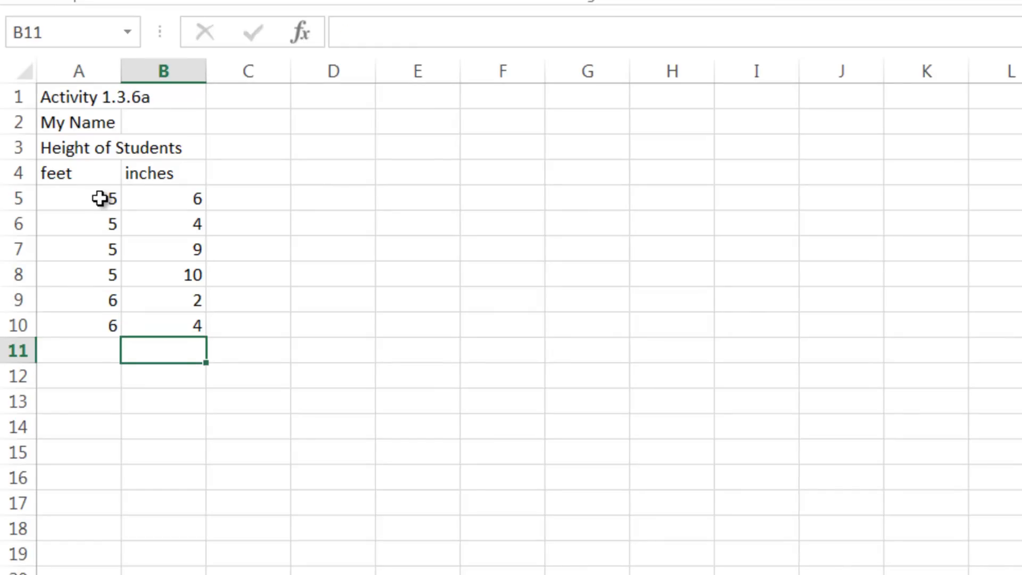
key("Left")
type("4")
key("Tab")
type("9")
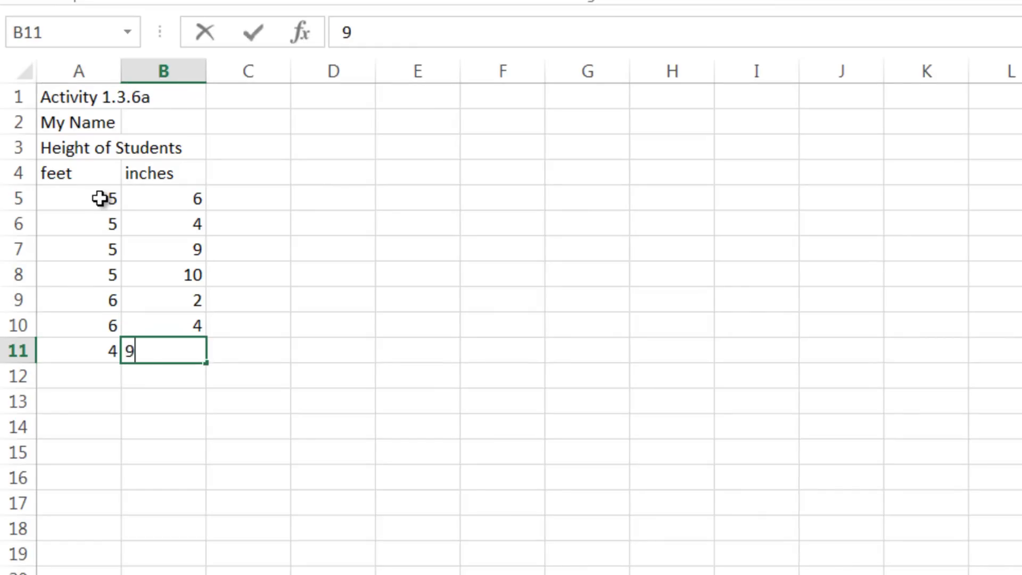
key("Down")
- Record the heights 5 feet 9 inches in row 12 and 5 feet 7 inches in row 13
key("Left")
key("F2")
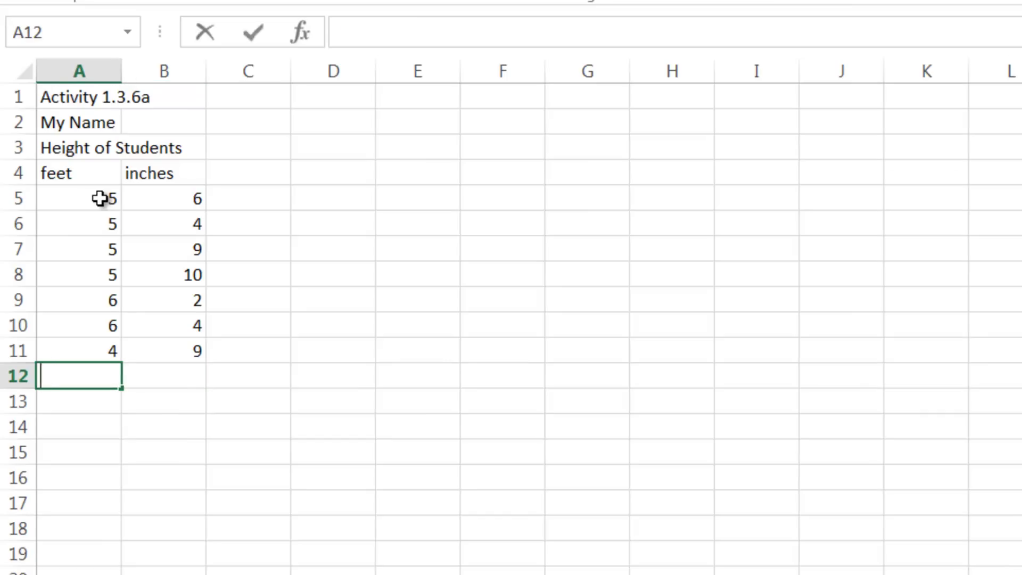
type("5")
key("Tab")
type("9")
key("Down")
key("Left")
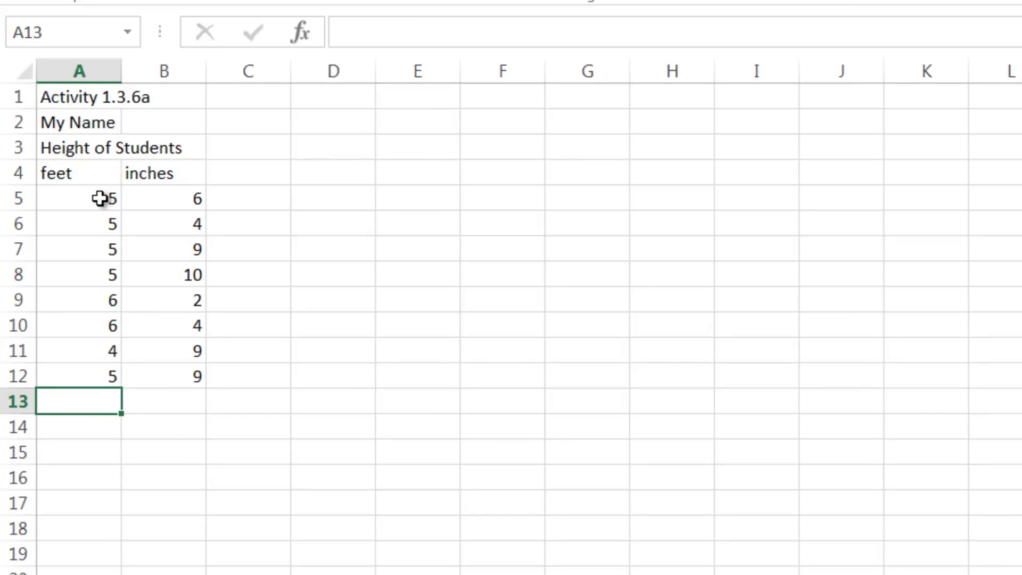
type("5")
key("Tab")
type("7")
key("Down")
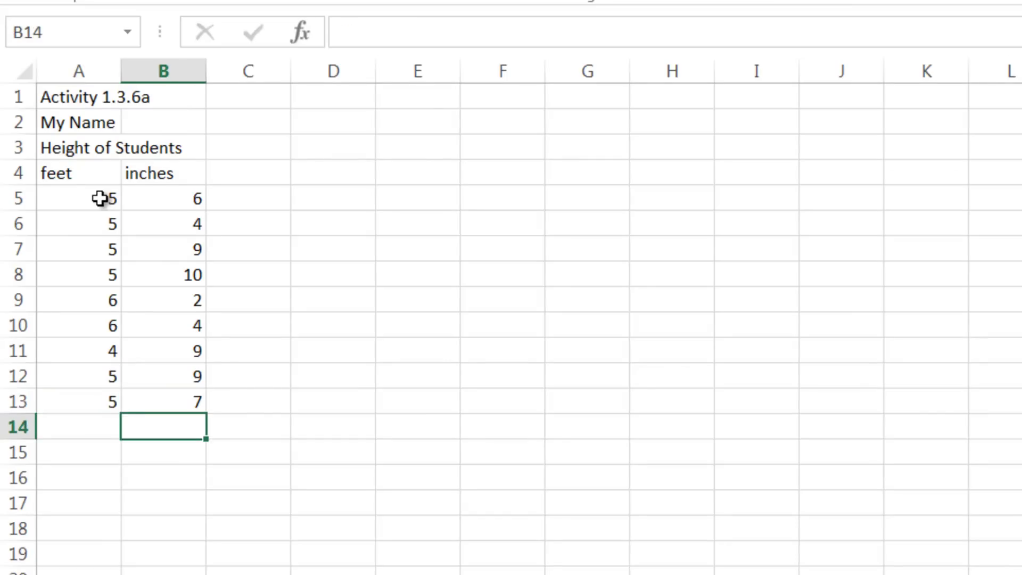
- Record the heights 5 feet 6 inches in row 14 and 5 feet 11 inches in row 15
key("Left")
type("5")
key("Tab")
type("6")
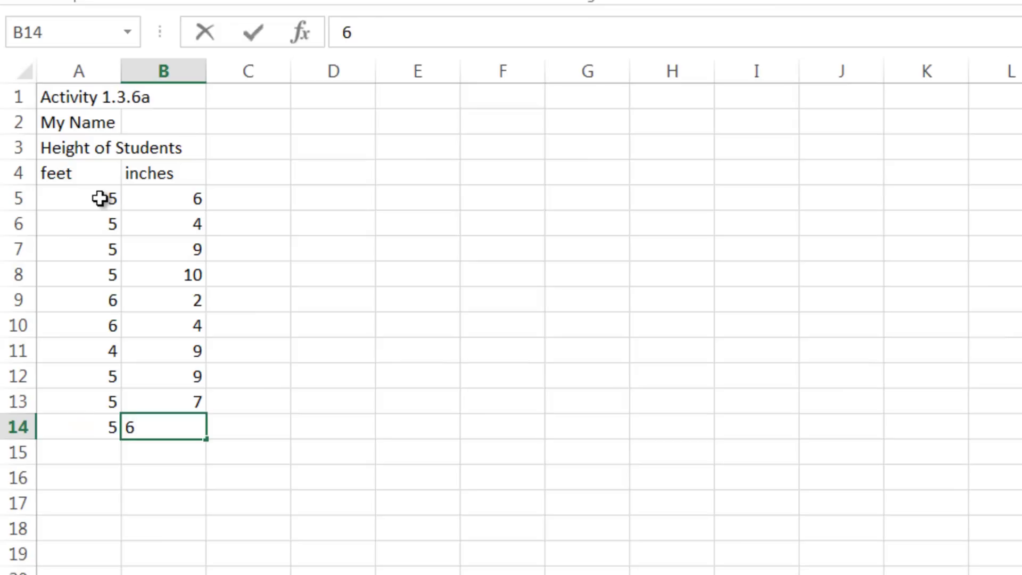
key("Down")
key("Left")
type("5")
key("Tab")
type("11")
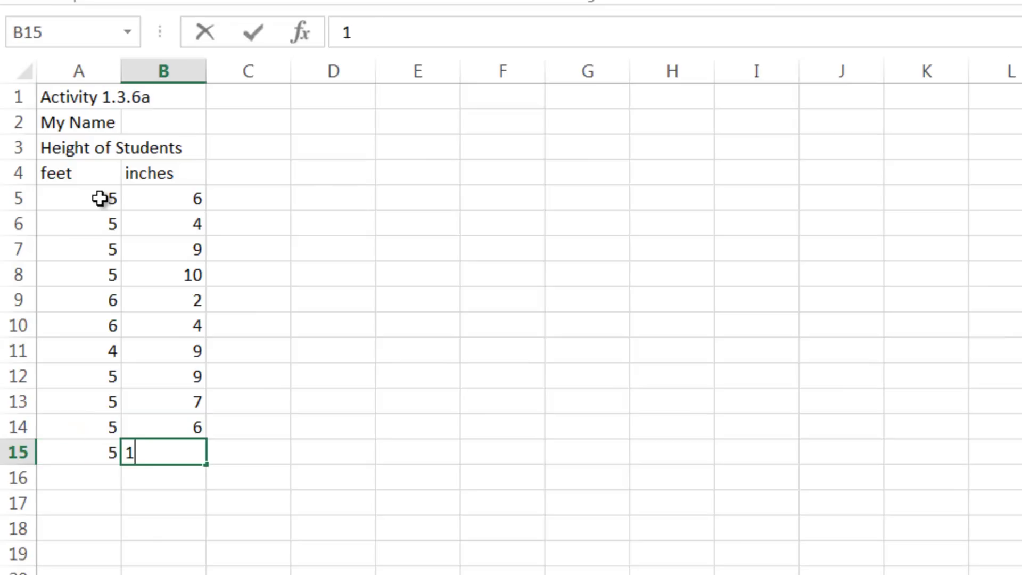
key("Down")
- Record the last student height, 6 feet 0 inches, in row 16 of the feet and inches columns
key("Left")
type("6")
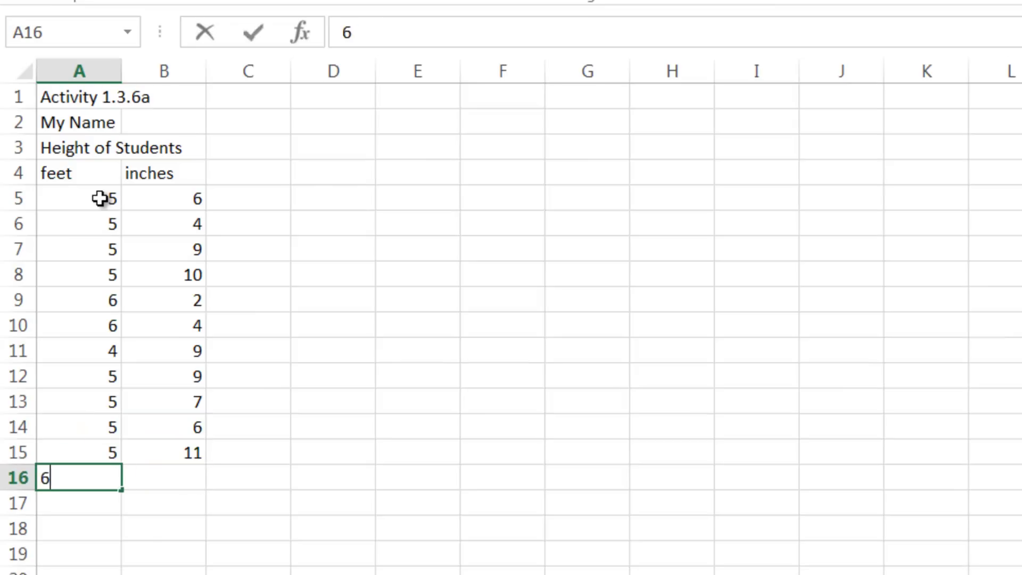
key("Tab")
type("0")
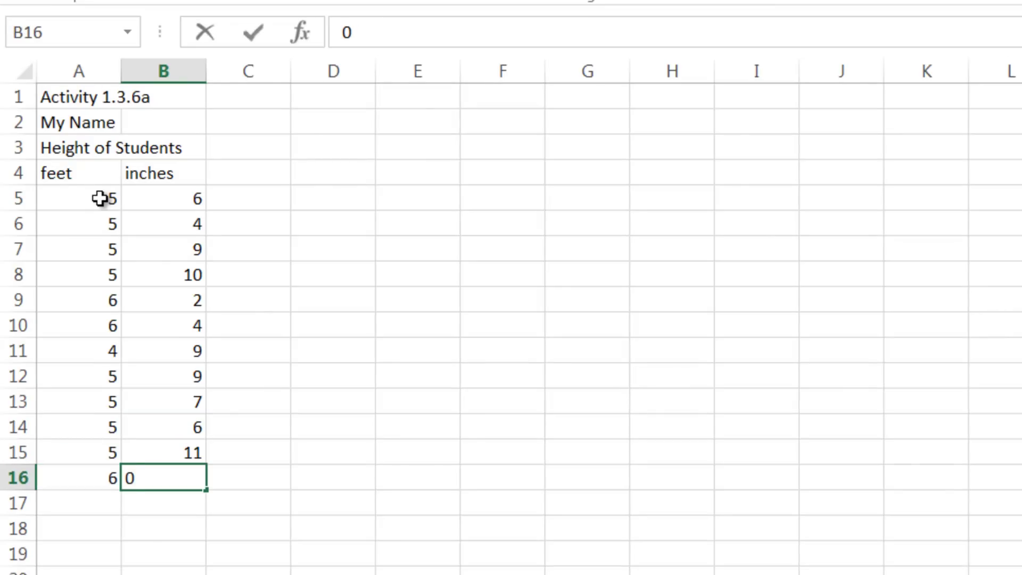
key("Return")
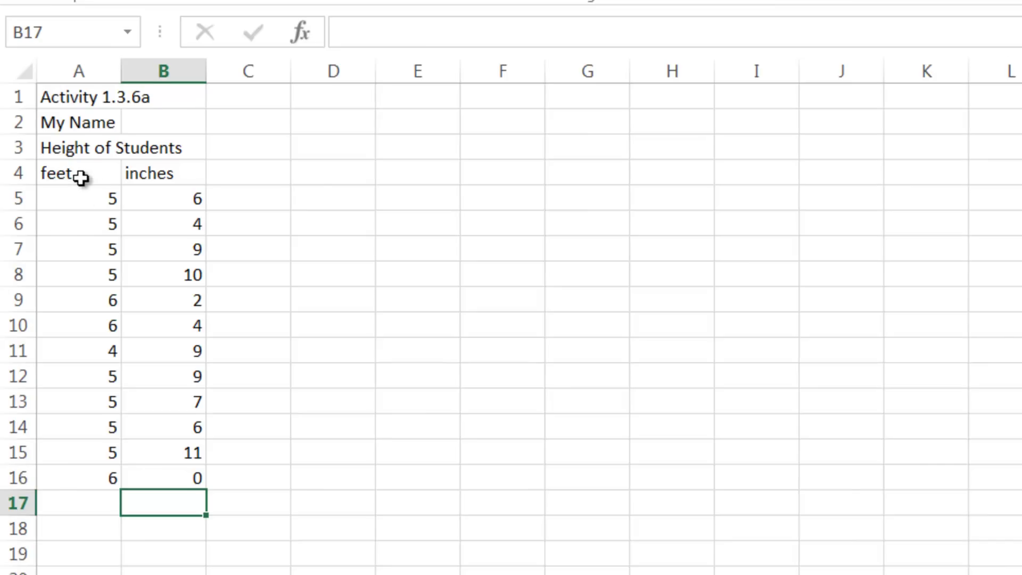
- Enter the heading "decimal feet" in cell C4 and widen column C to fit it
left_click(235, 177)
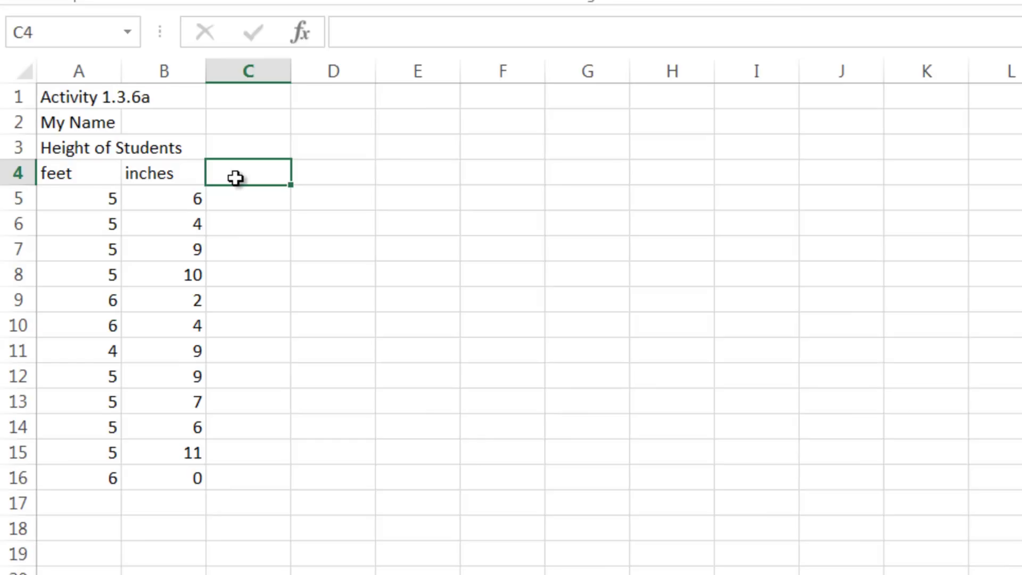
type("decim")
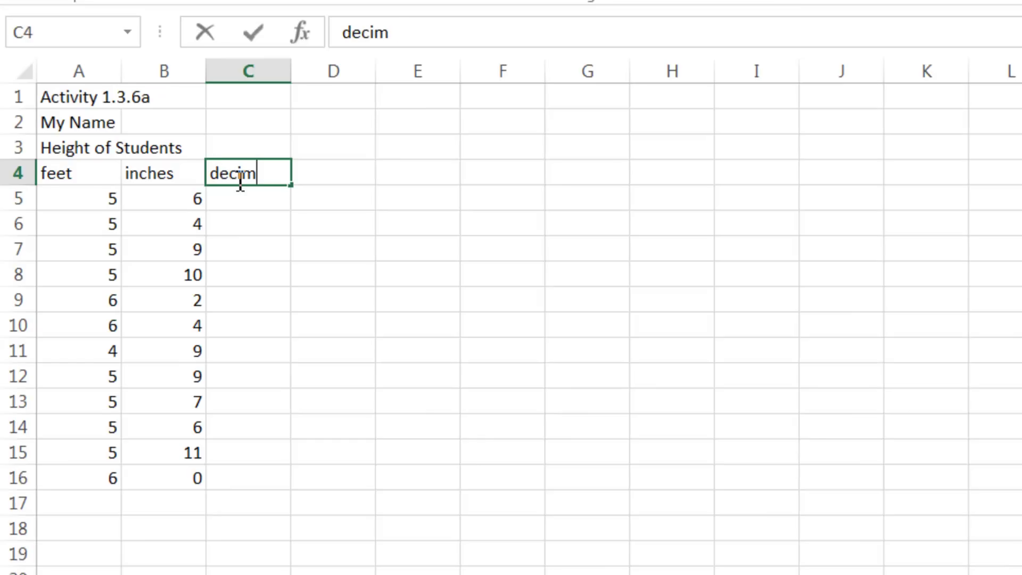
type("al feet")
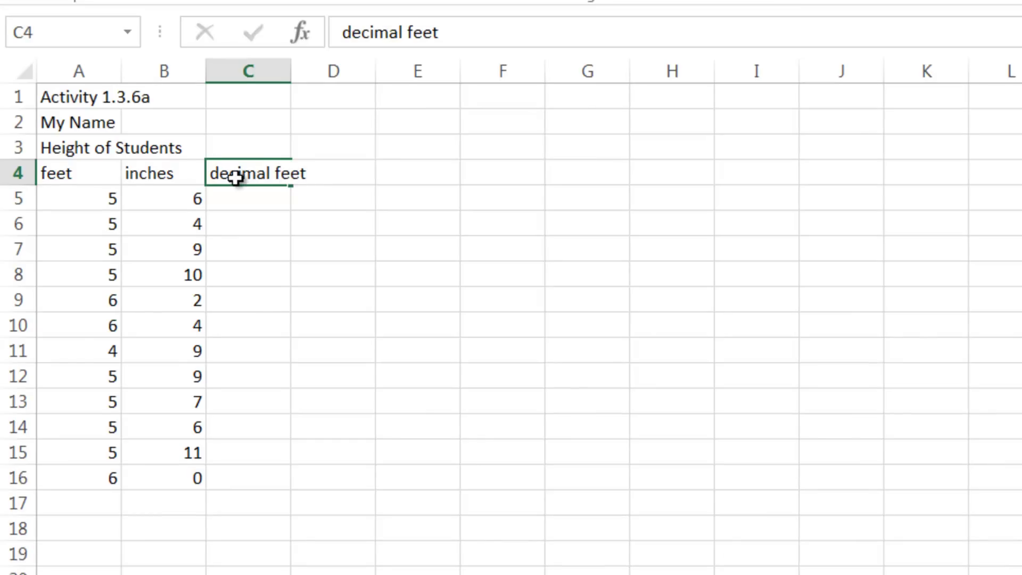
key("Return")
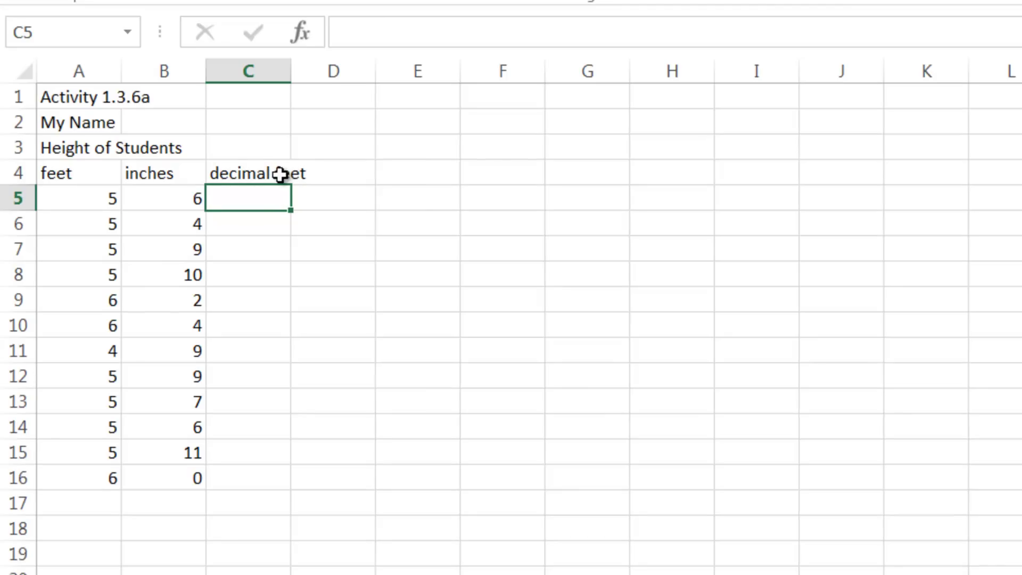
left_click(256, 174)
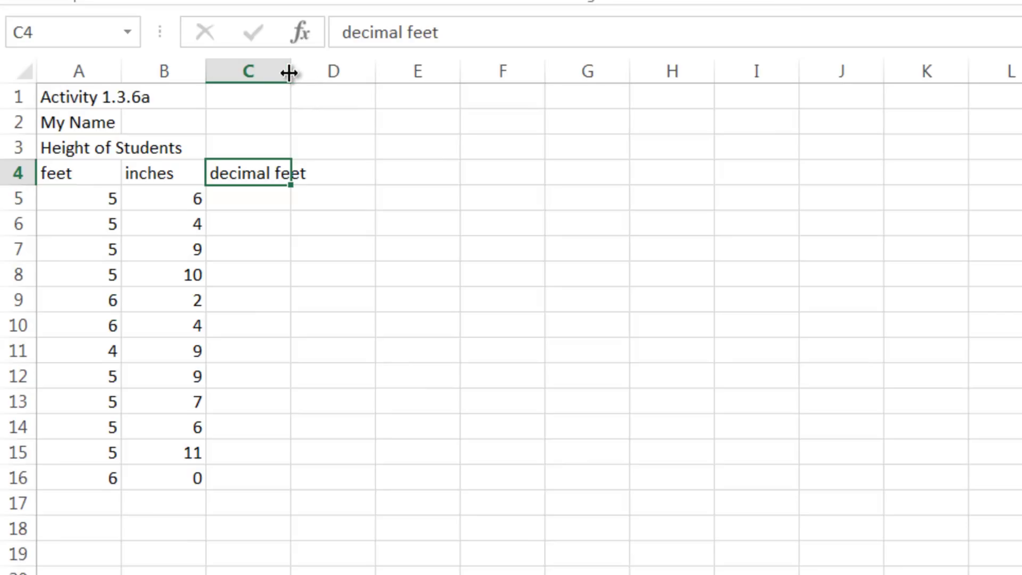
left_click_drag(292, 72, 318, 71)
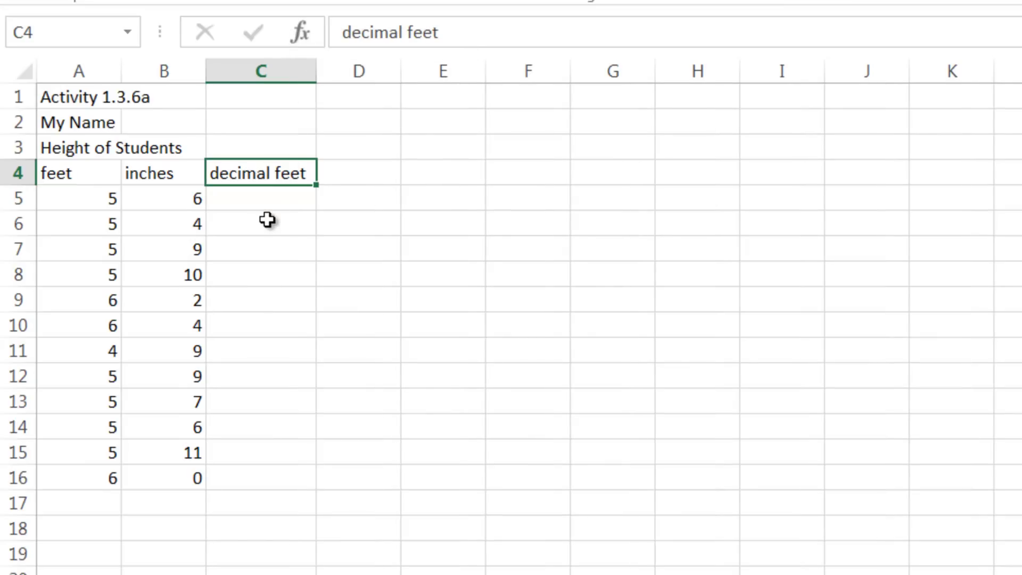
- Enter the formula =A5+B5/12 in cell C5 to convert the first height to decimal feet
left_click(266, 202)
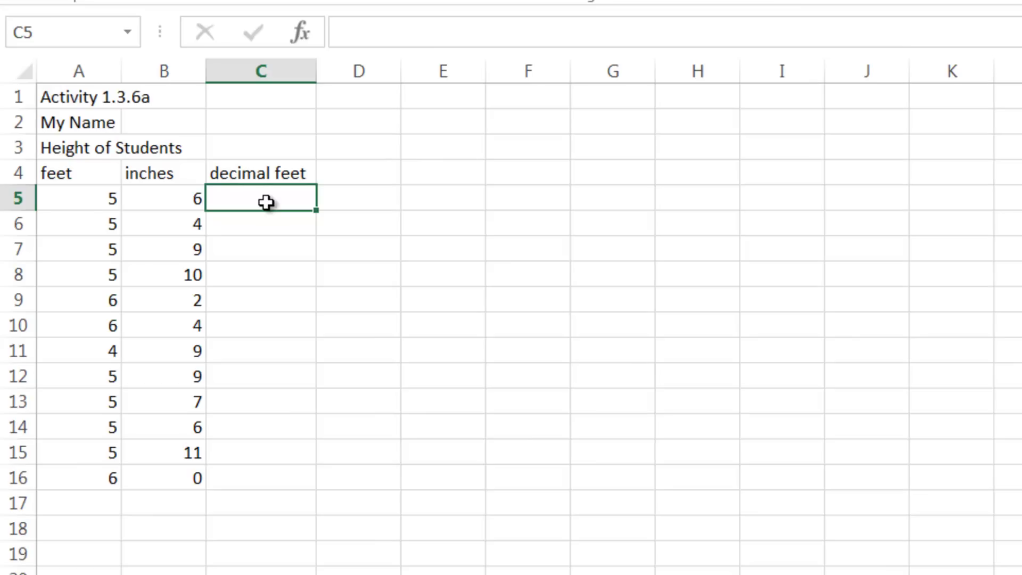
double_click(267, 201)
type("=")
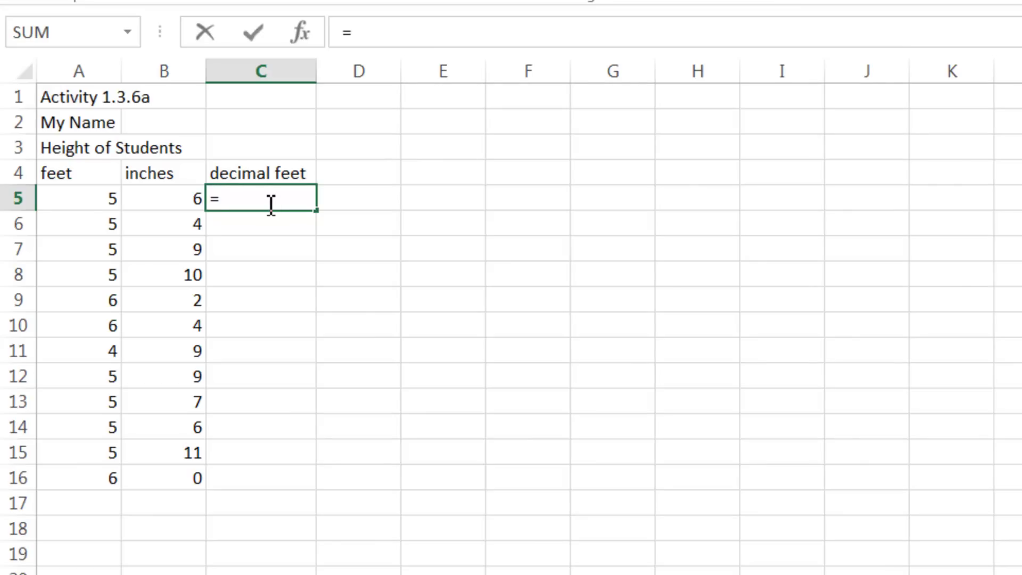
left_click(79, 202)
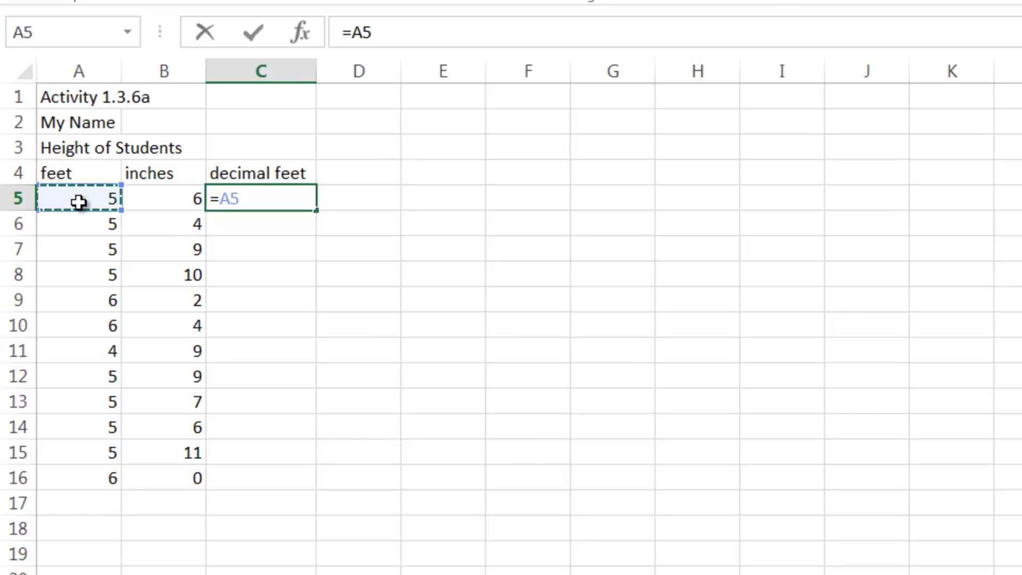
type("+")
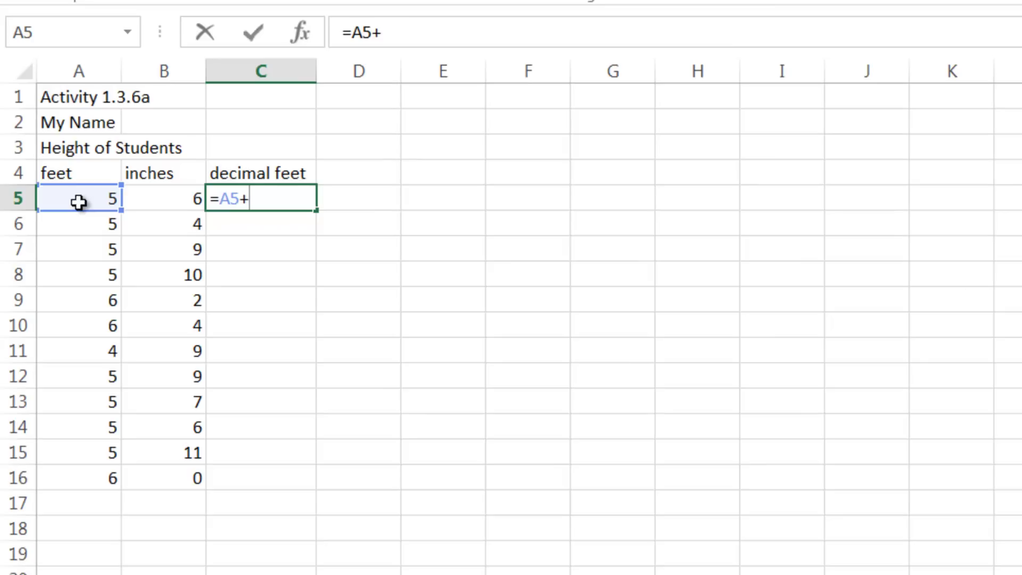
left_click(155, 199)
type("/")
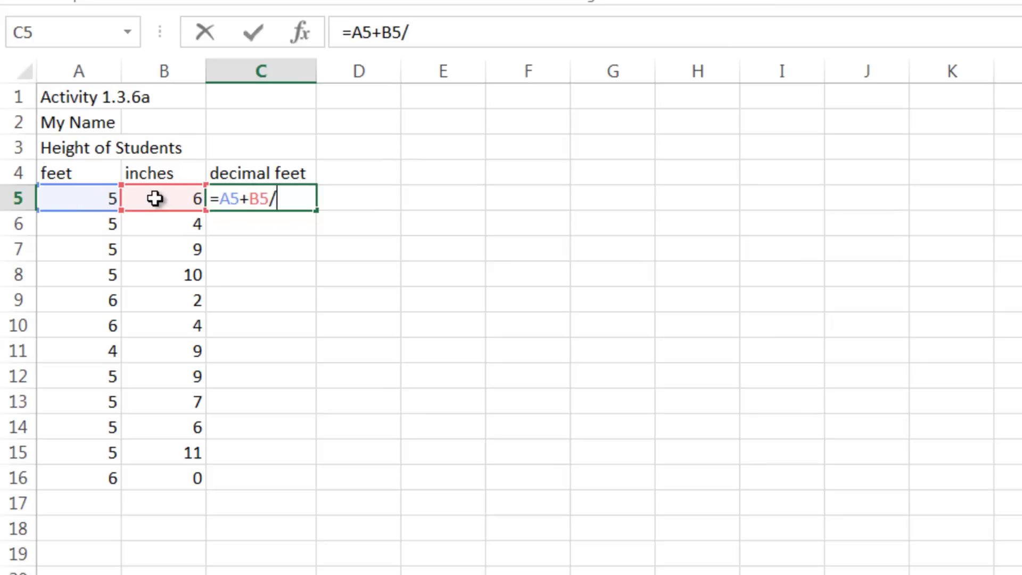
type("12")
key("Return")
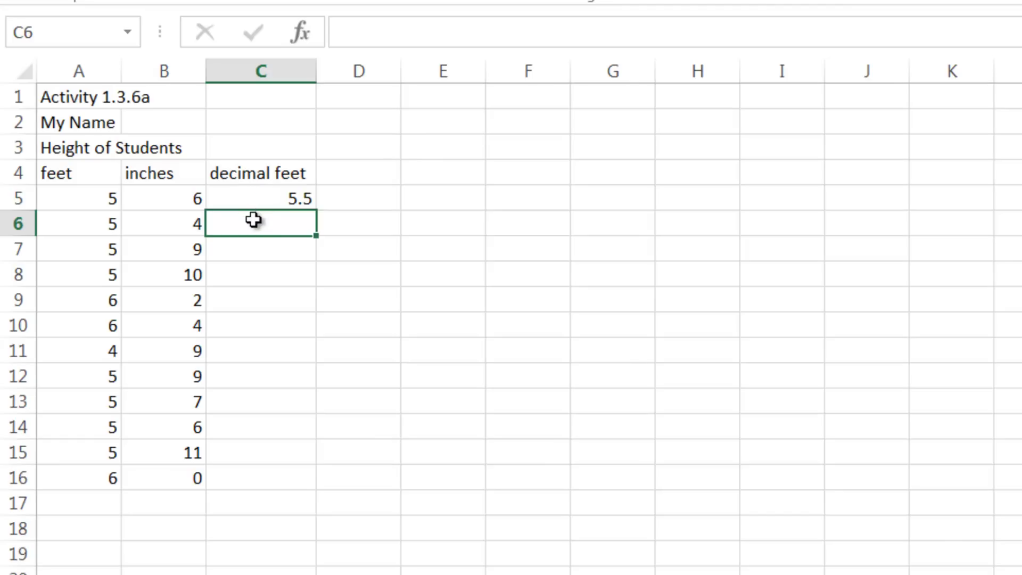
type("=")
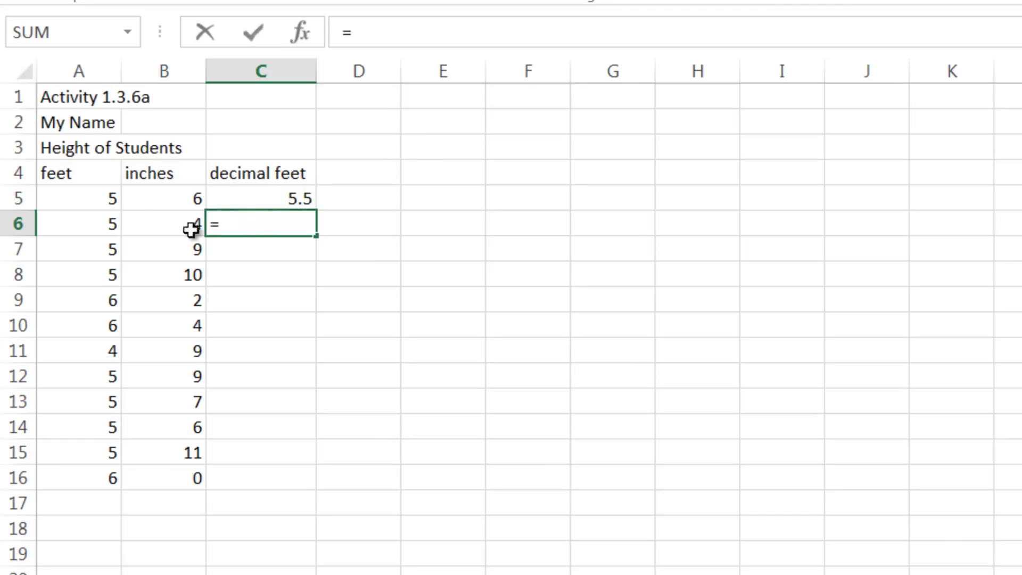
left_click(109, 226)
type("+")
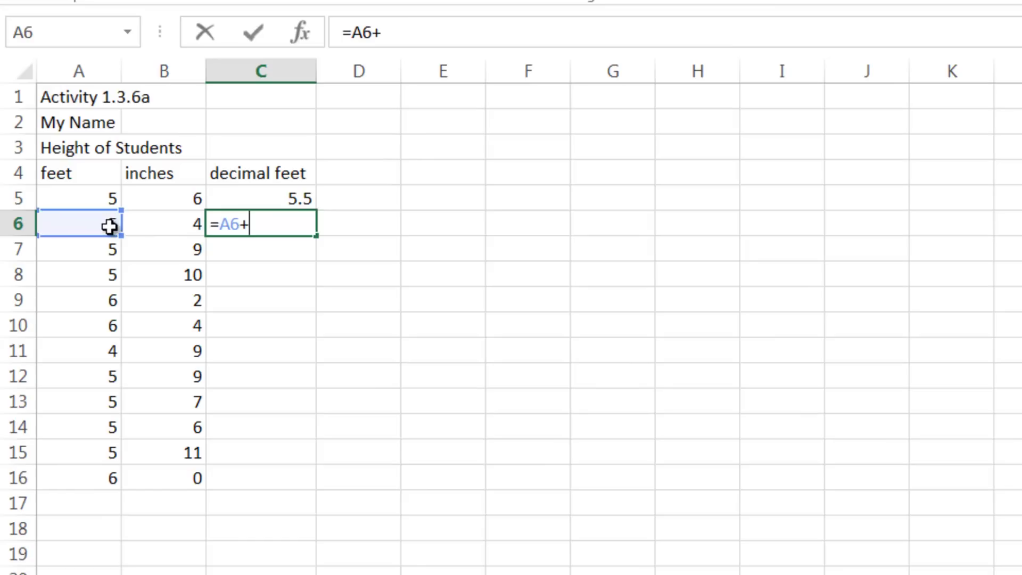
left_click(165, 222)
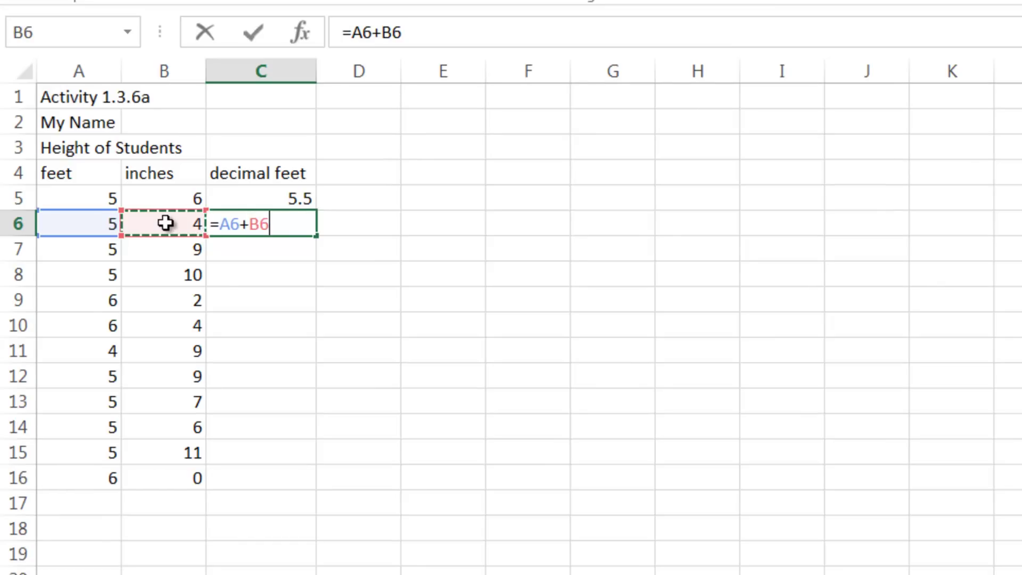
type("/12")
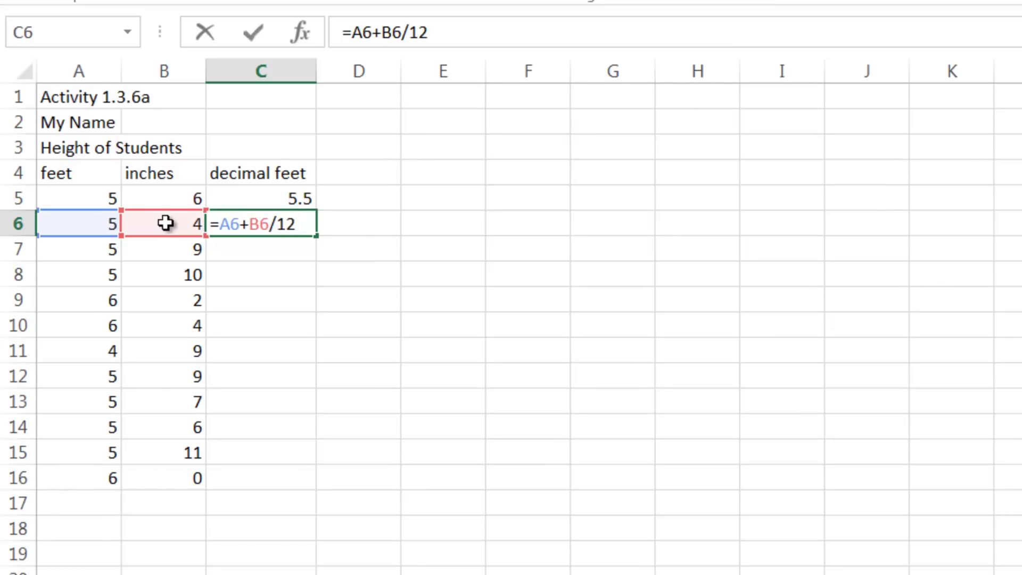
key("BackSpace")
key("BackSpace")
key("BackSpace")
key("BackSpace")
key("BackSpace")
key("BackSpace")
key("BackSpace")
key("BackSpace")
key("BackSpace")
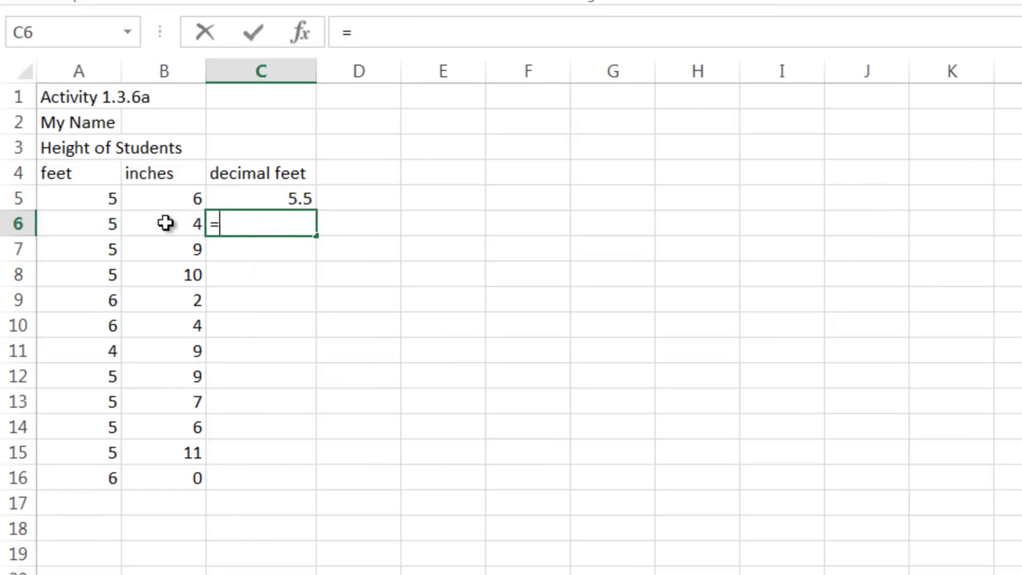
left_click(330, 207)
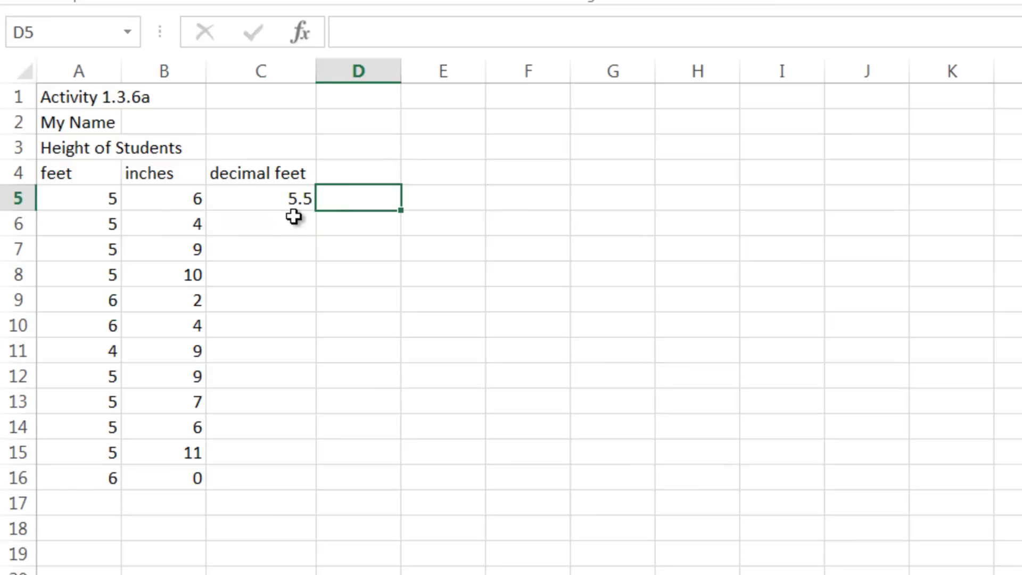
- Fill the formula in C5 down through C16, and check the formulas in C5 and C6
left_click(276, 201)
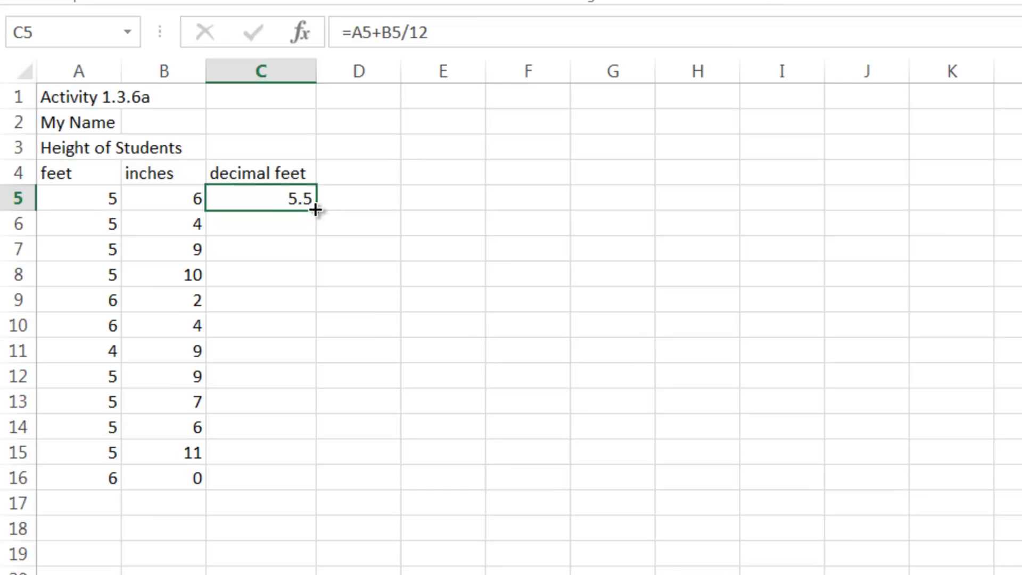
left_click_drag(315, 210, 292, 482)
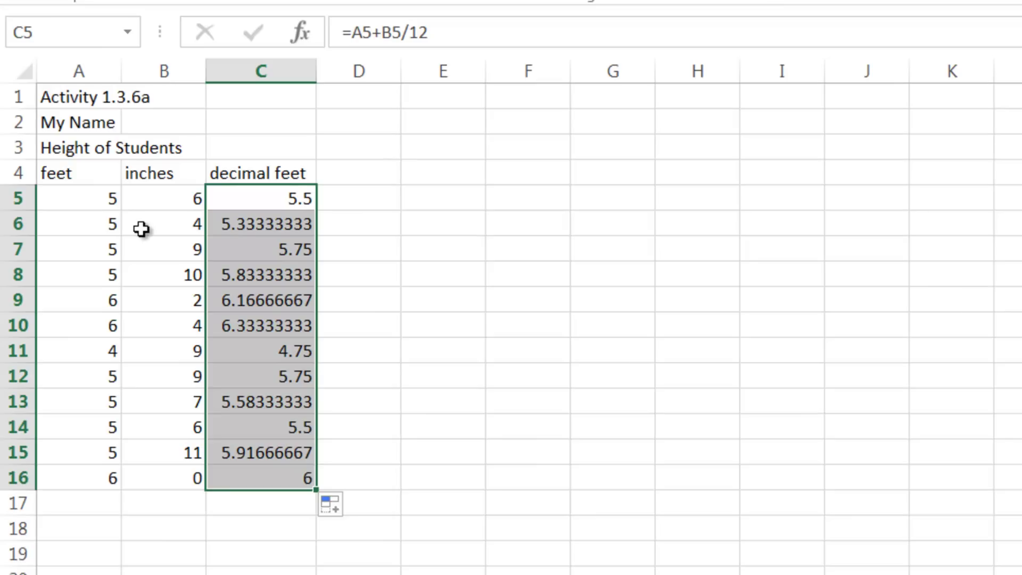
left_click(249, 199)
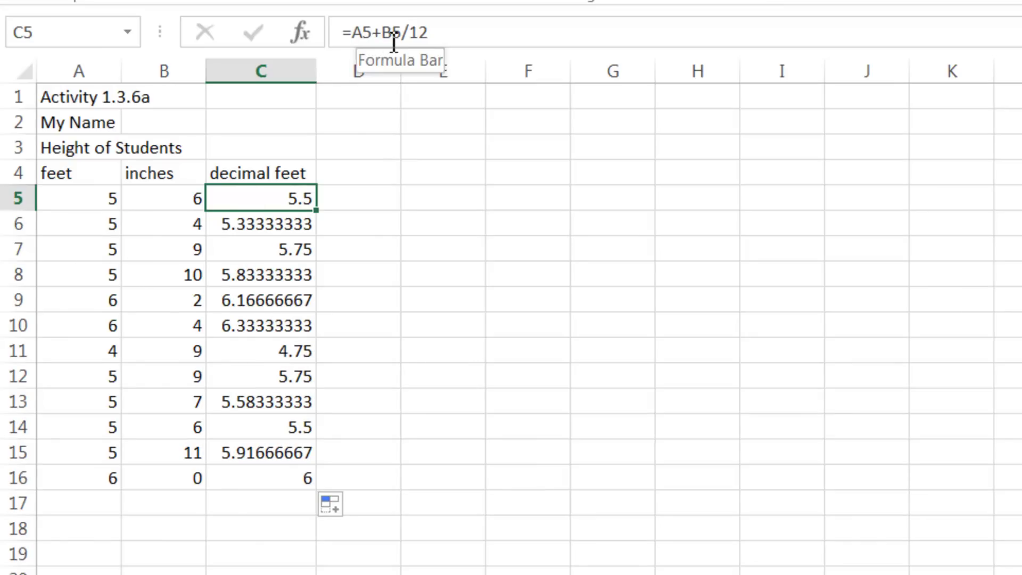
left_click(277, 224)
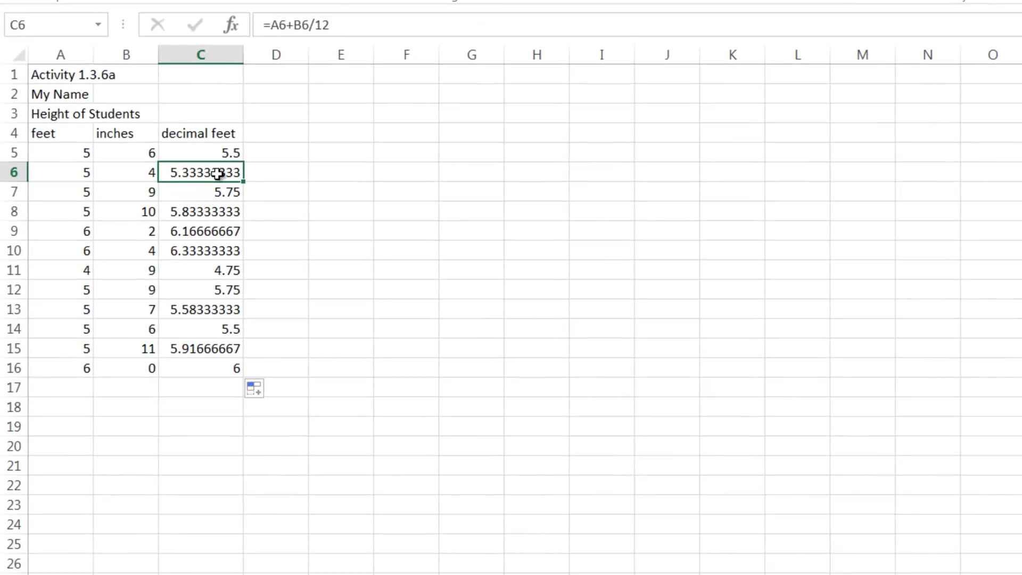
- Format cell C5 as a Number with 2 decimal places
left_click(204, 151)
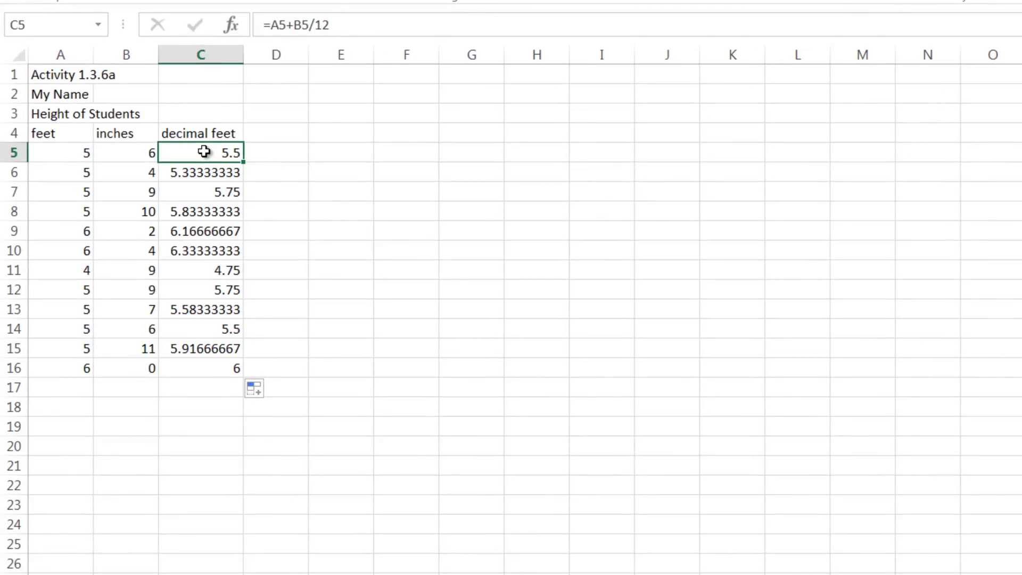
right_click(204, 152)
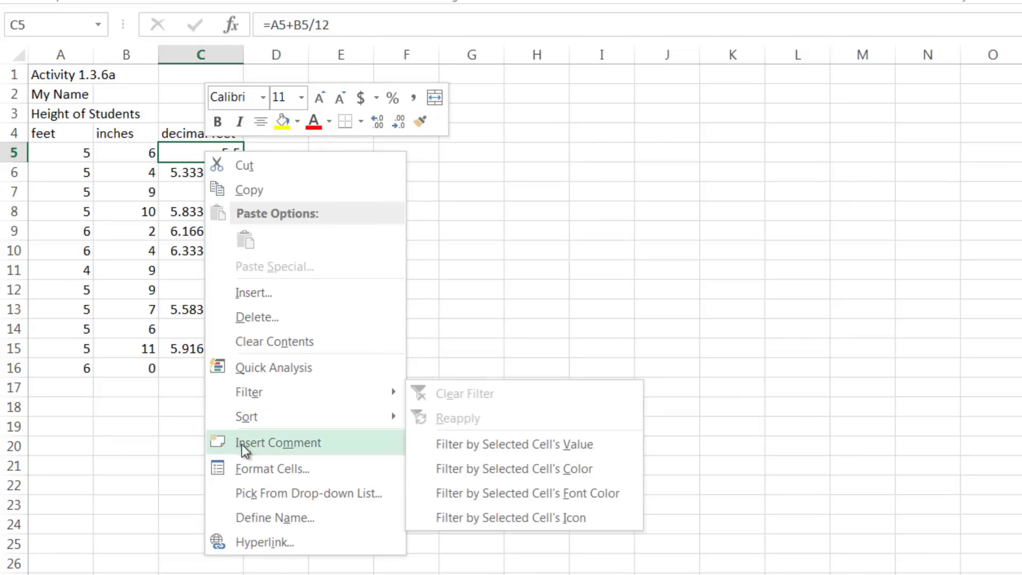
left_click(250, 471)
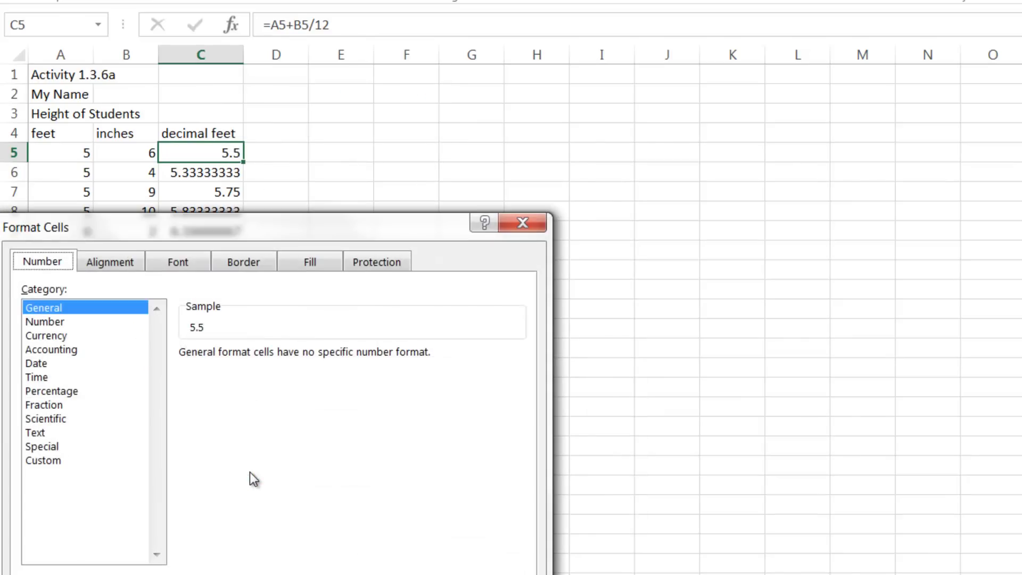
left_click_drag(102, 231, 433, 114)
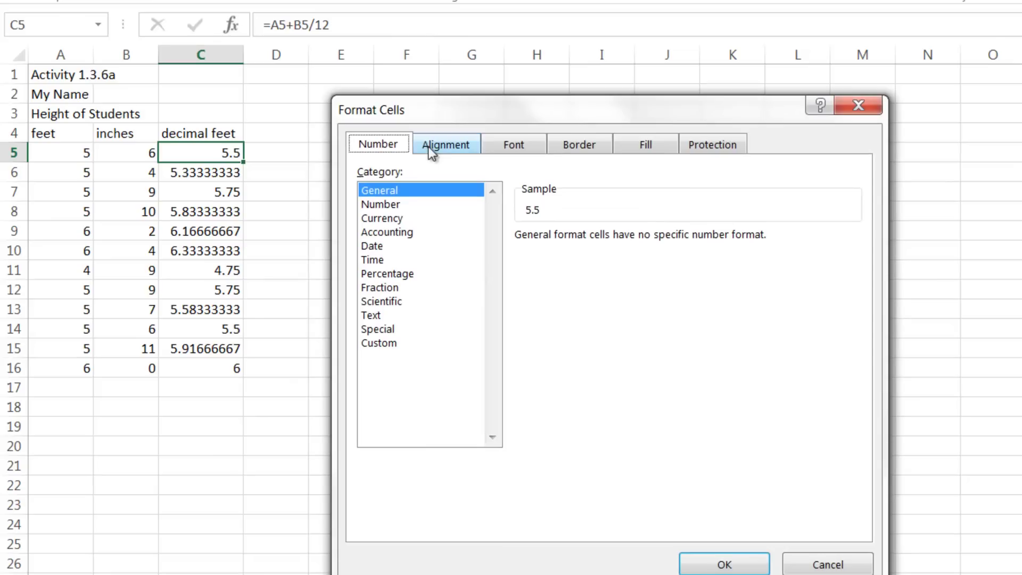
left_click(391, 206)
left_click(387, 192)
left_click(383, 203)
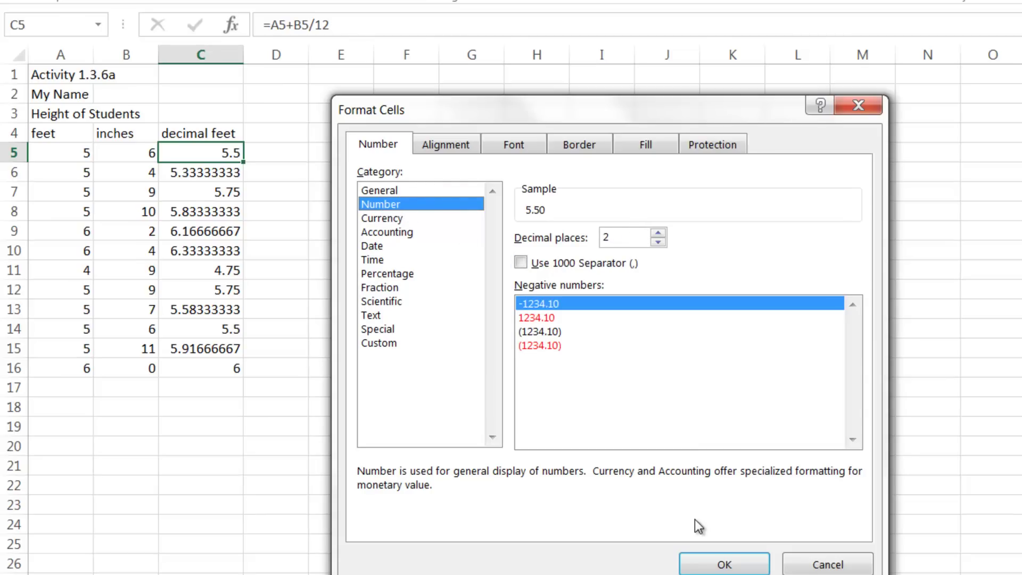
left_click(704, 565)
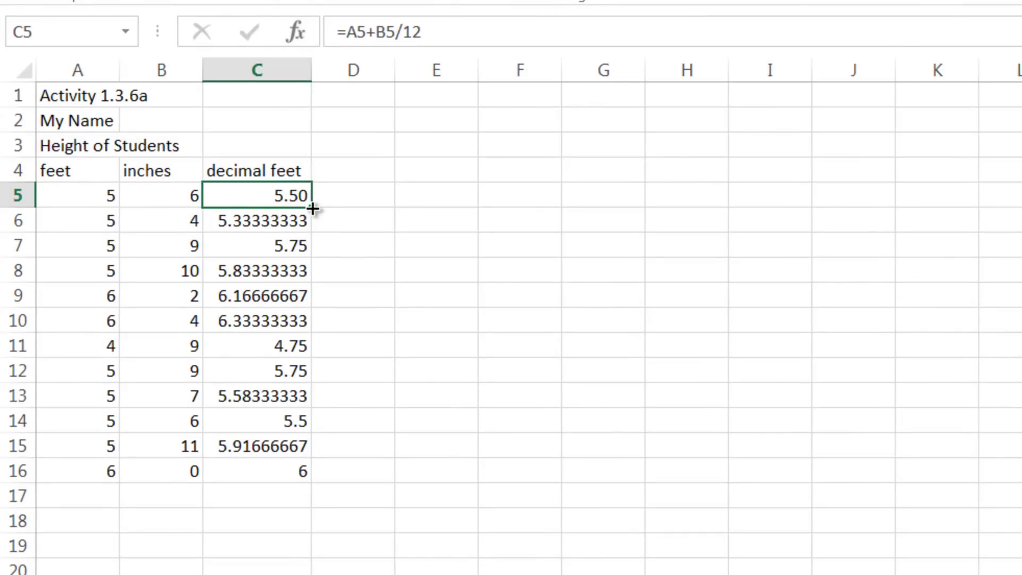
- Fill the formula and number format of cell C5 down through C16
left_click_drag(313, 209, 308, 471)
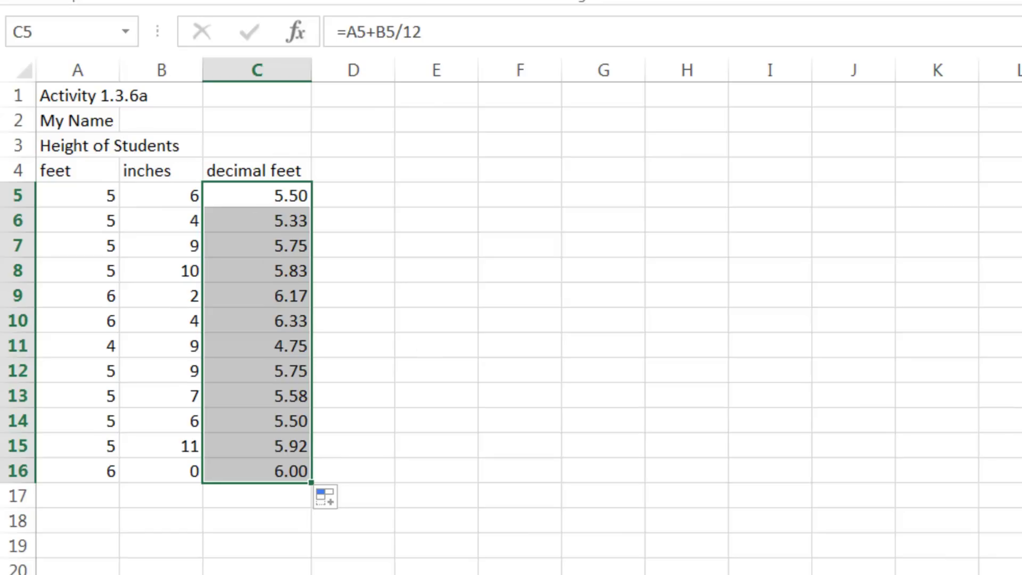
left_click(936, 574)
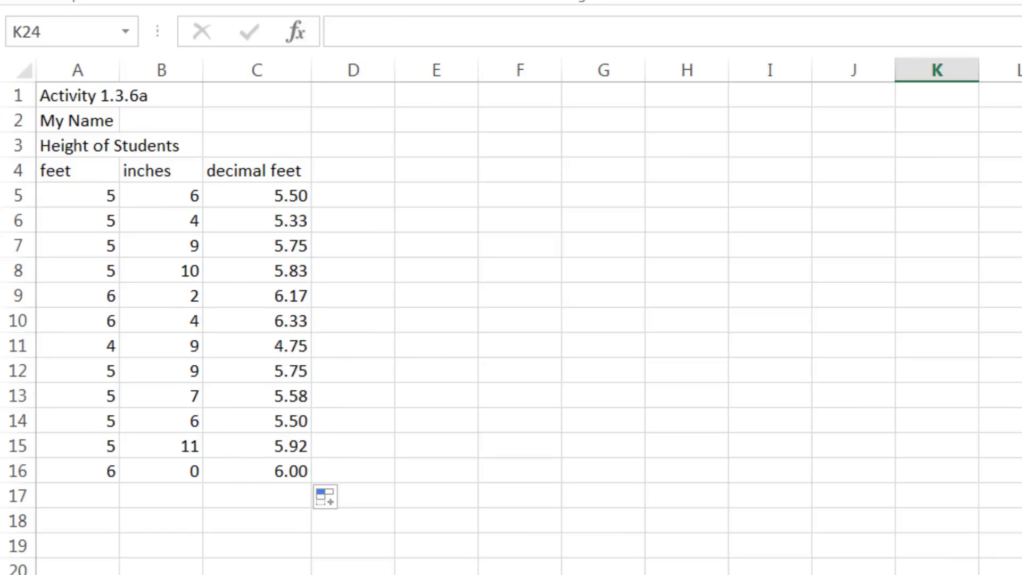
left_click(929, 574)
left_click(268, 194)
mouse_move(268, 195)
left_mouse_down()
mouse_move(277, 469)
mouse_move(267, 194)
left_mouse_up()
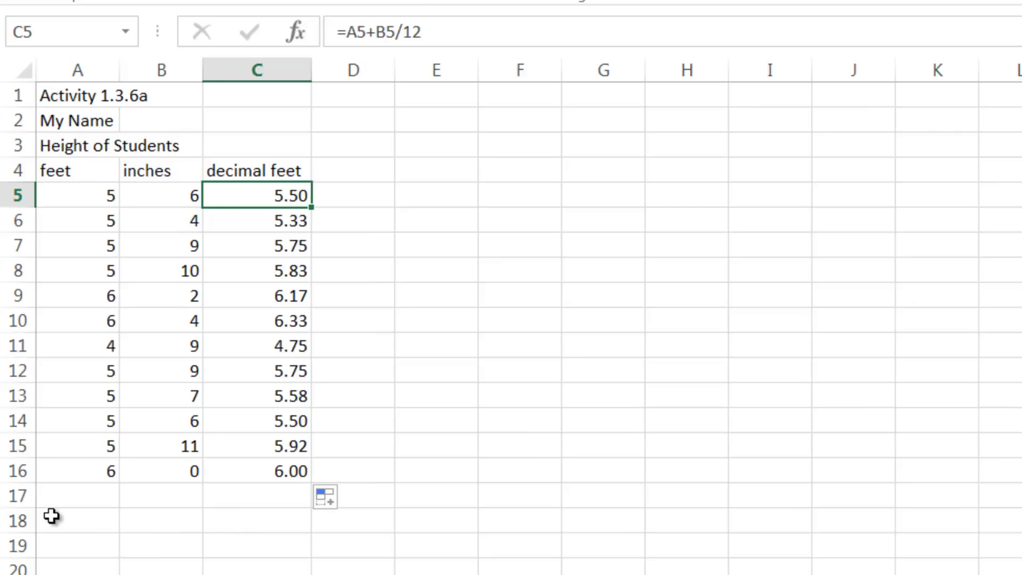
left_click(69, 68)
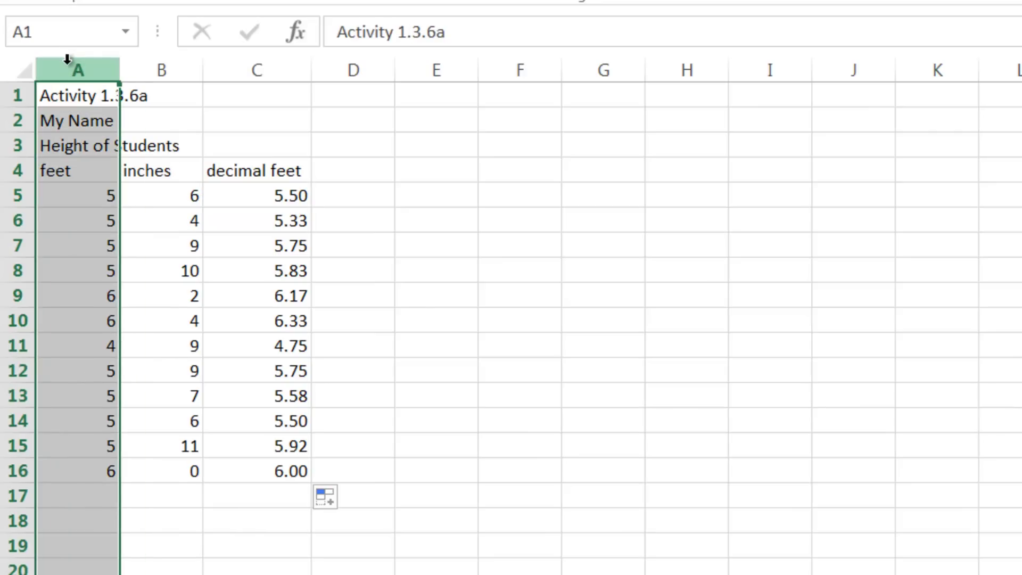
left_click(69, 524)
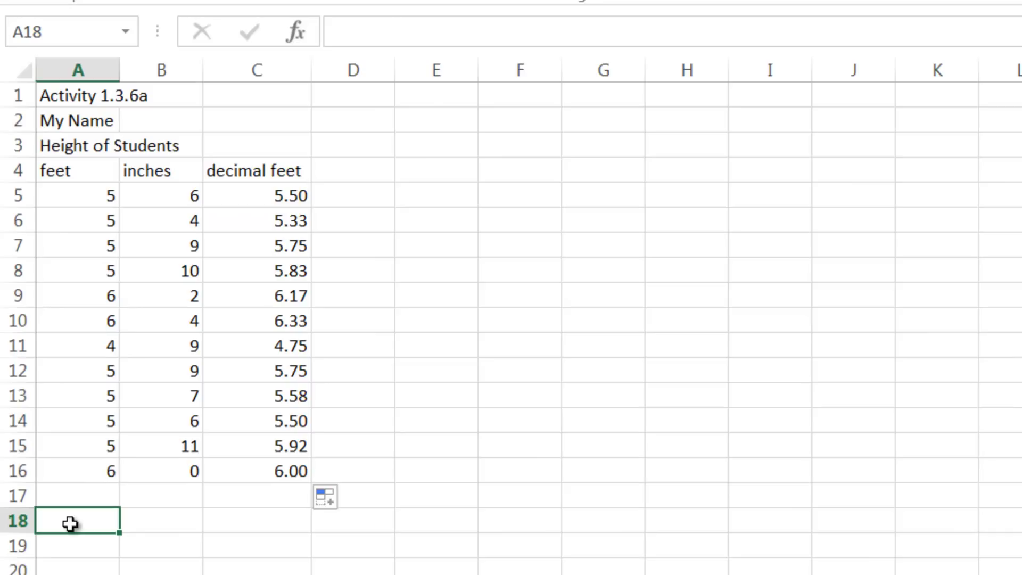
type("Sum")
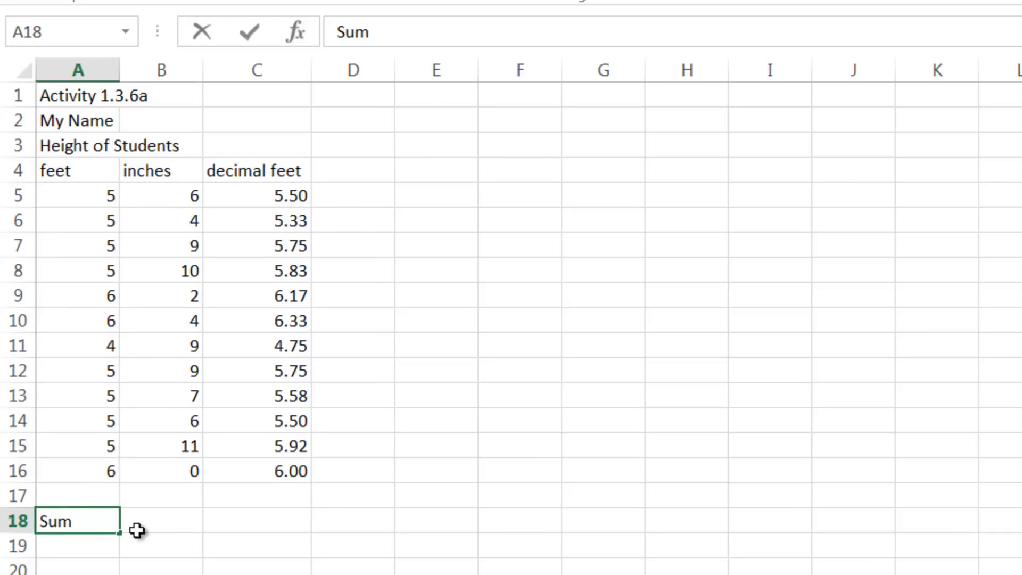
left_click(136, 529)
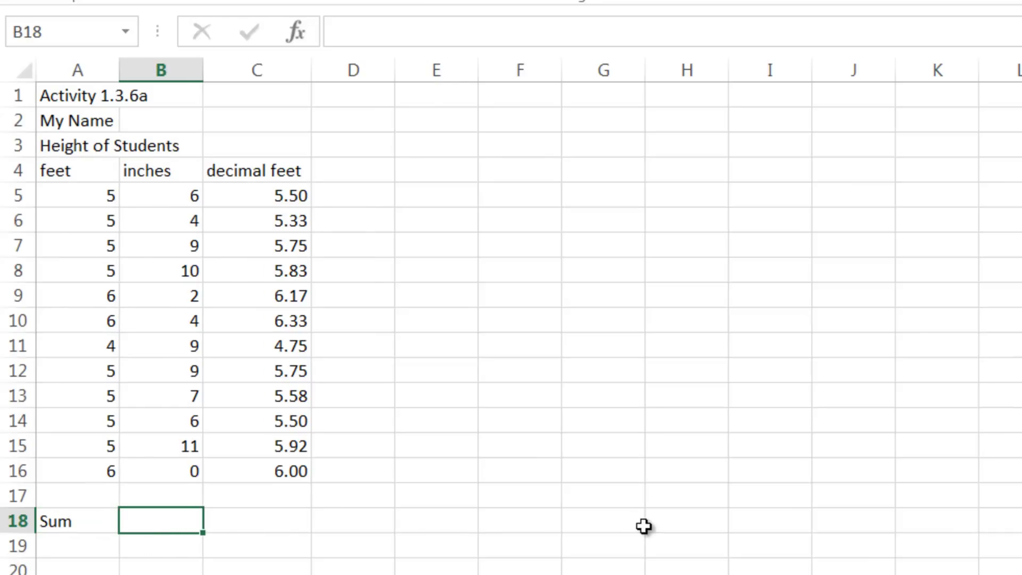
left_click(65, 519)
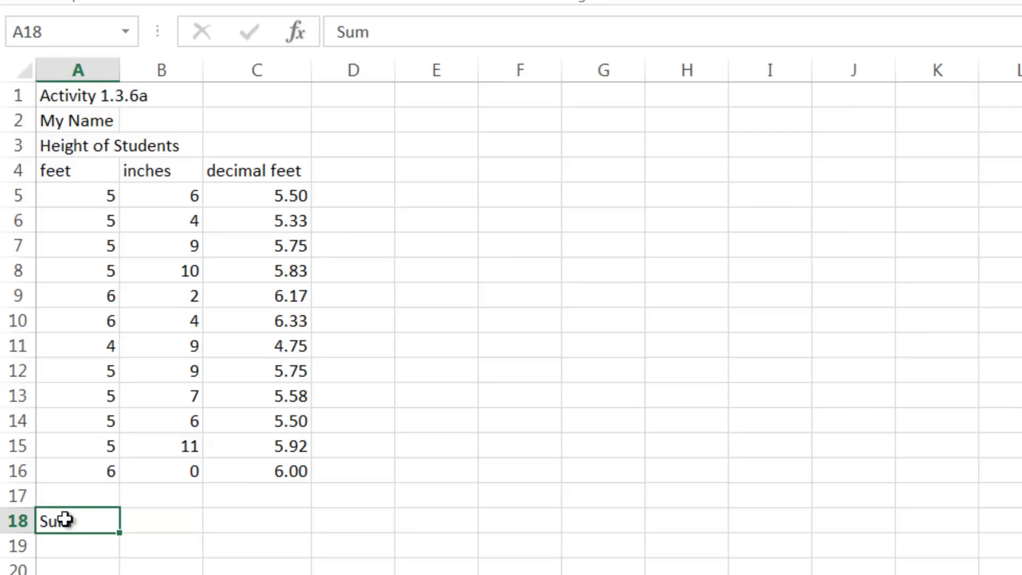
key("Delete")
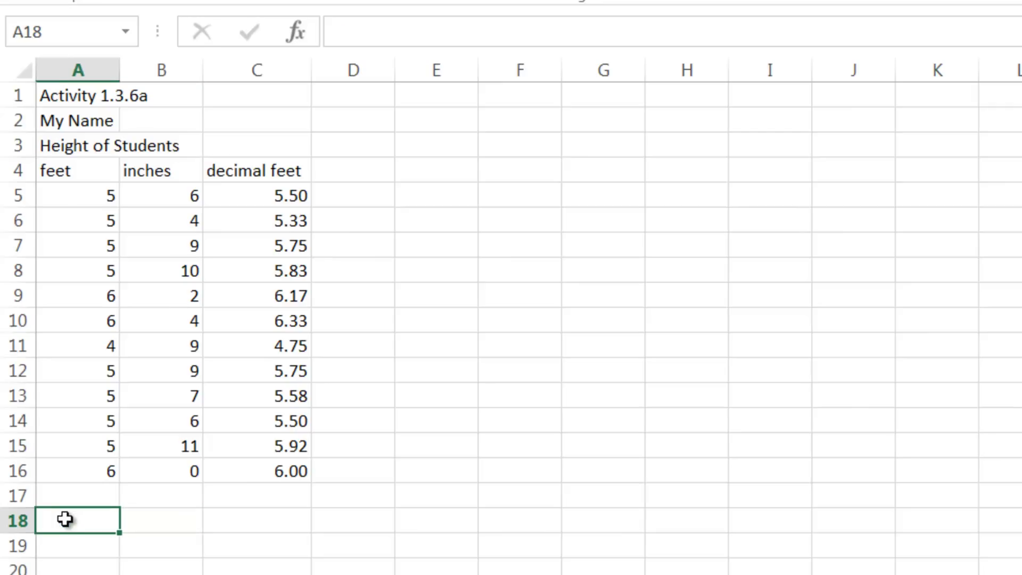
- Enter the label "Sum =" in cell B18 below the inches column
left_click(186, 517)
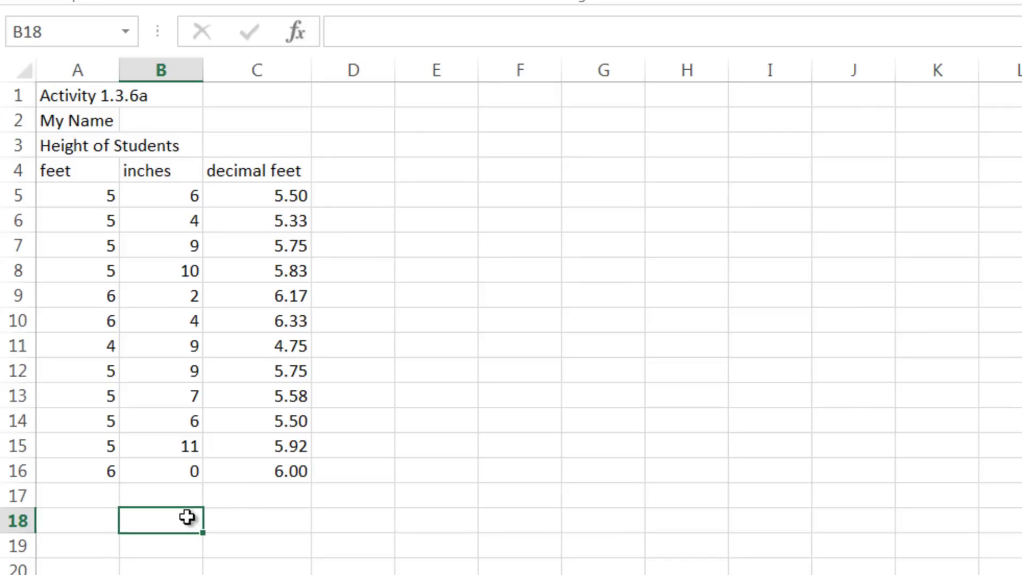
type("Sum =")
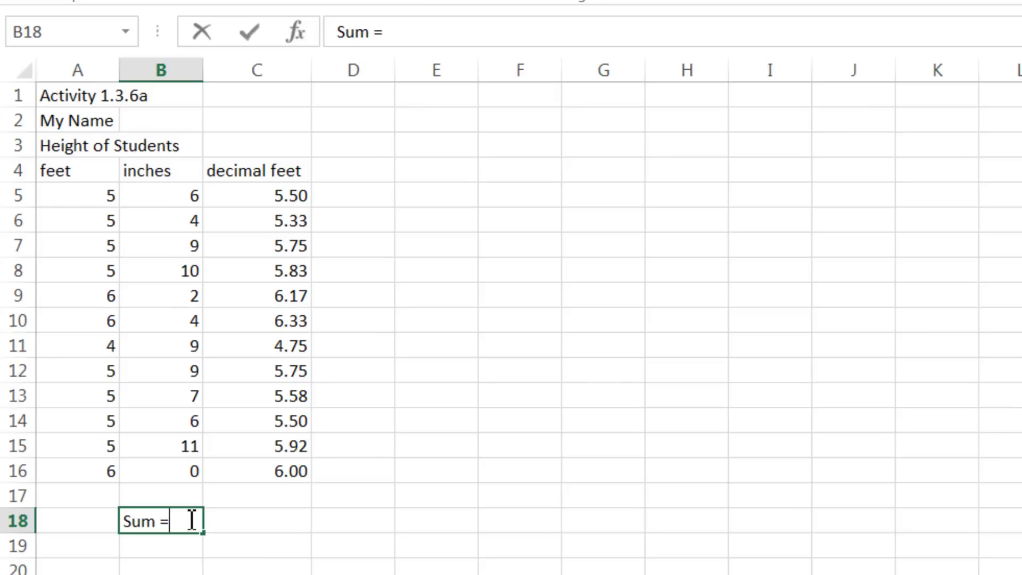
key("Return")
left_click(187, 521)
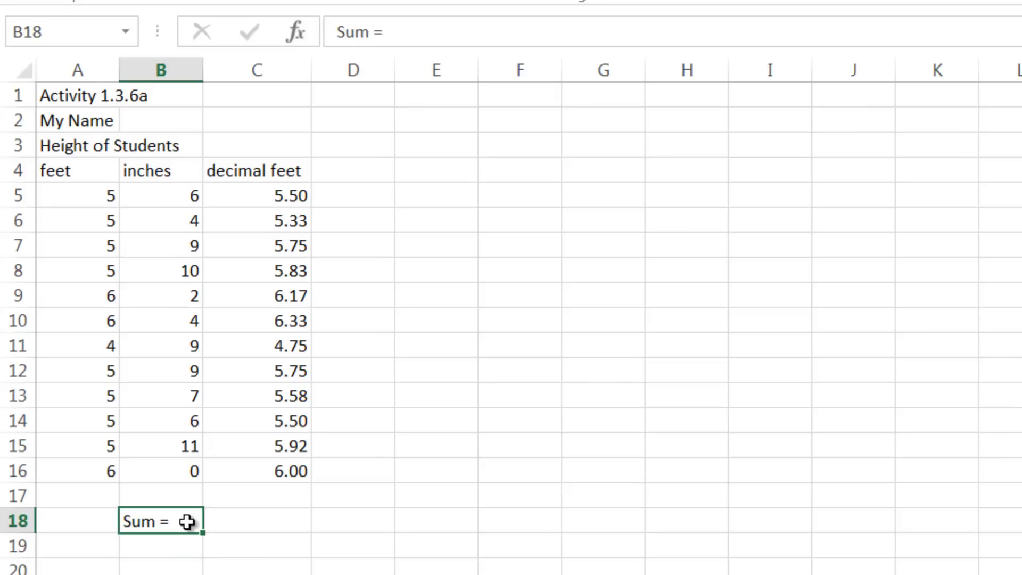
- Enter the formula =sum(C5:C16) in cell C18 to total the decimal heights
left_click(258, 524)
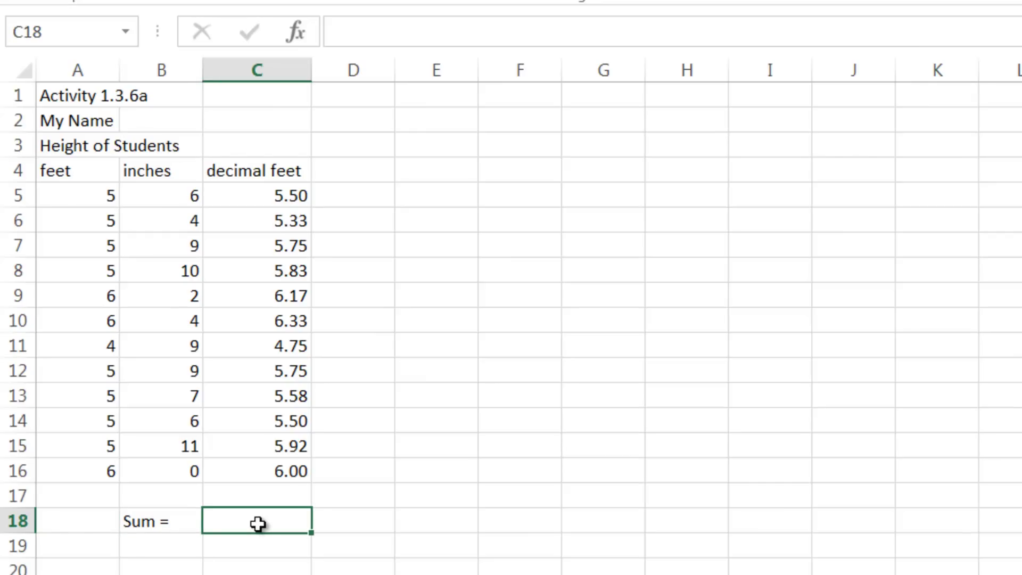
type("=")
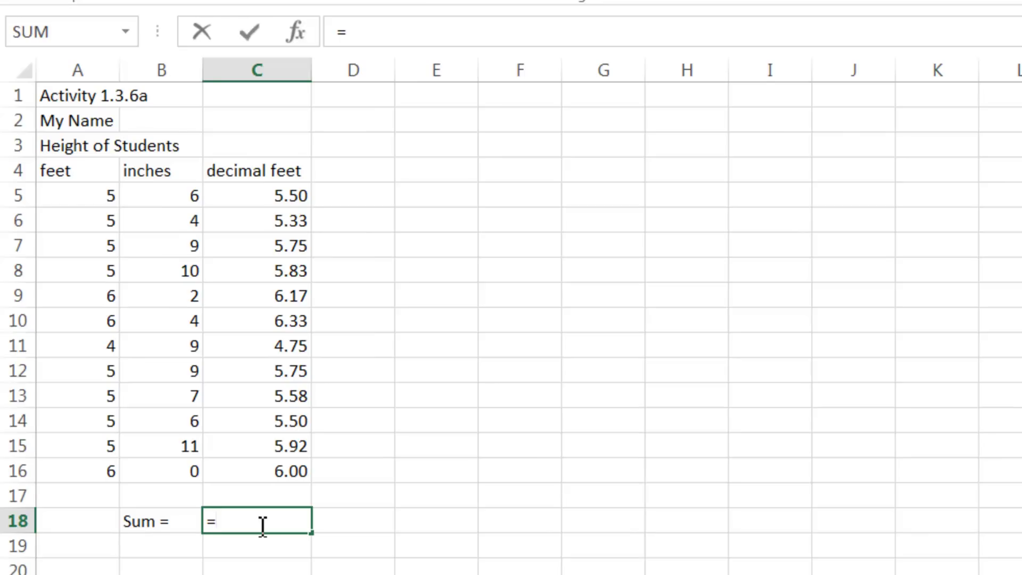
type("sum")
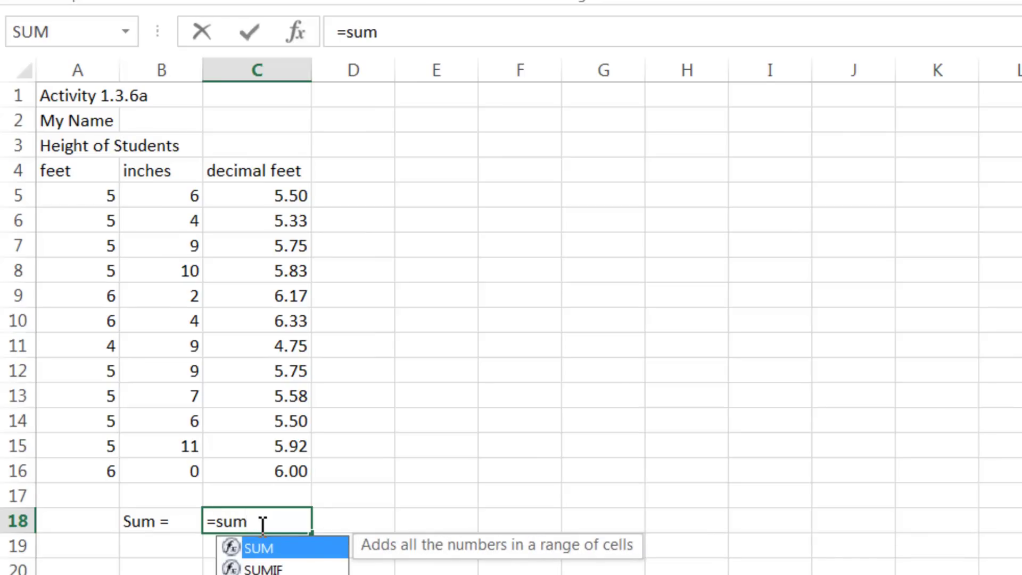
type("(")
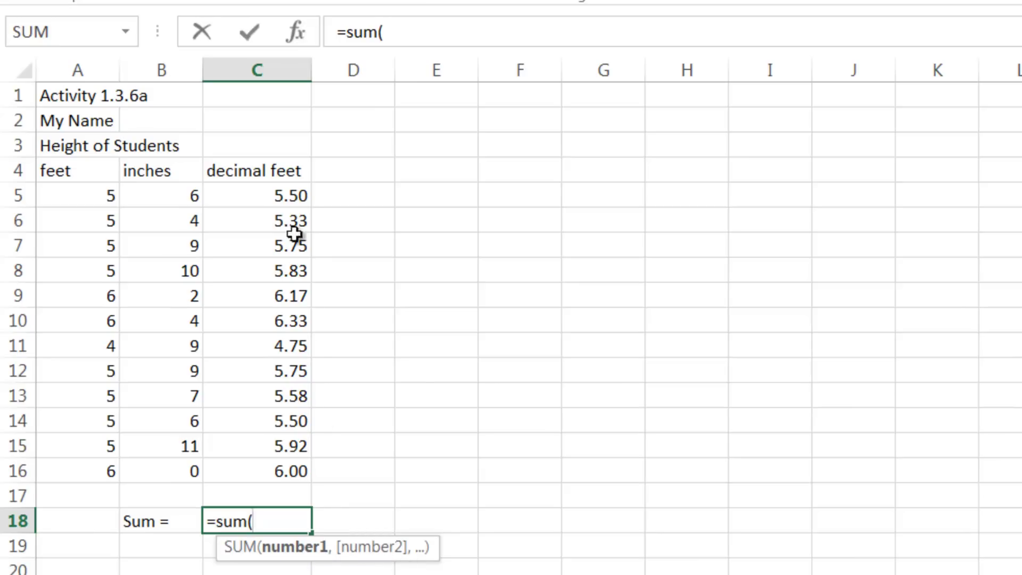
left_click(286, 198)
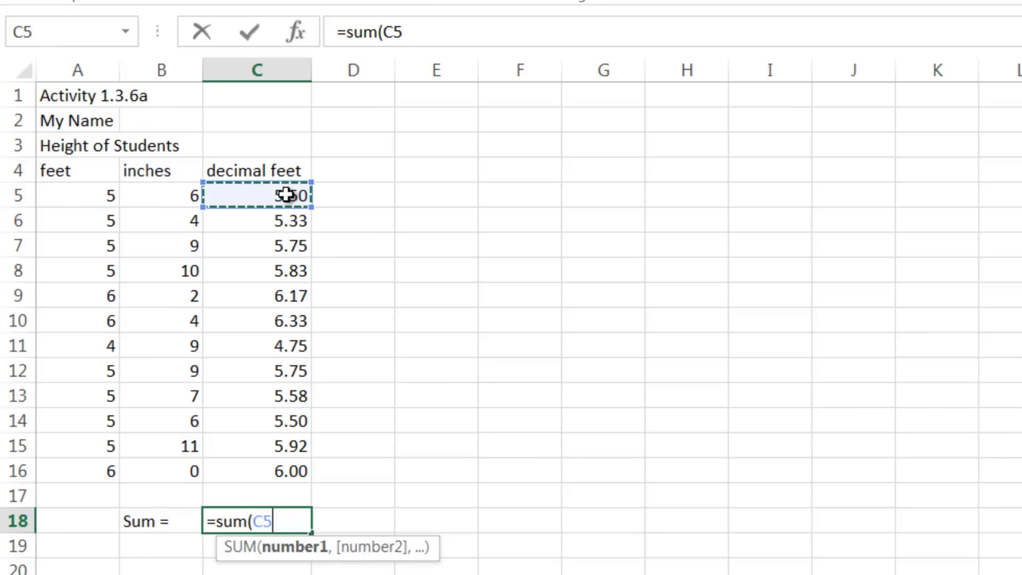
left_click_drag(286, 195, 270, 462)
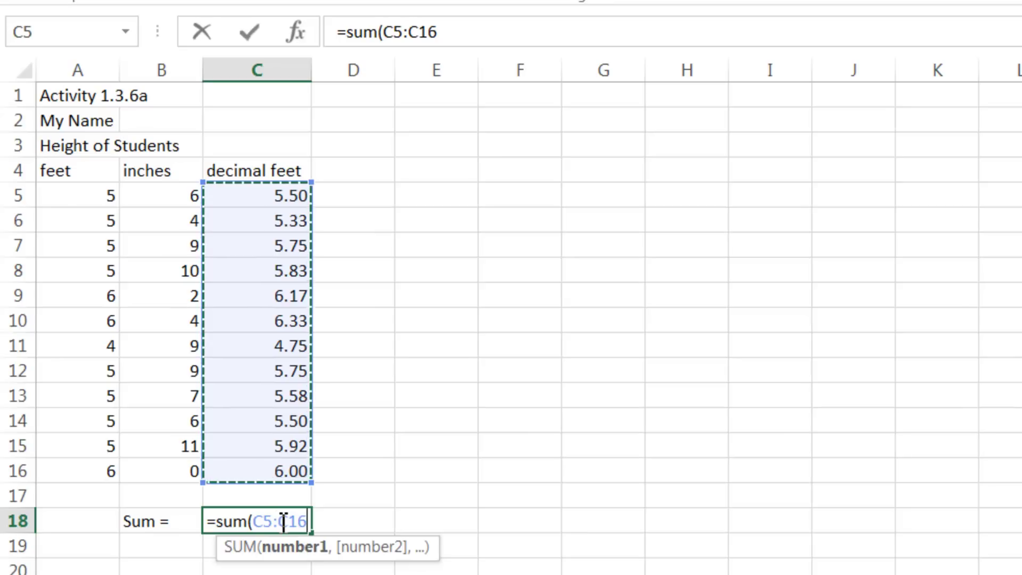
type(")")
key("ctrl+Return")
key("Return")
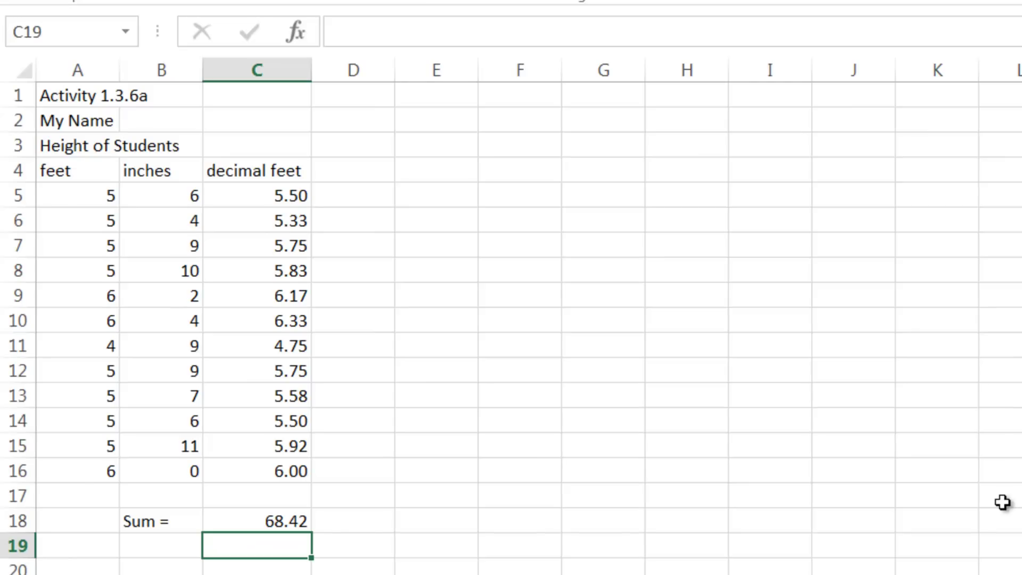
- Enter the statistics labels "Mean =" in cell G18 and "Mode =" in cell G19
left_click(617, 519)
type("Mean =")
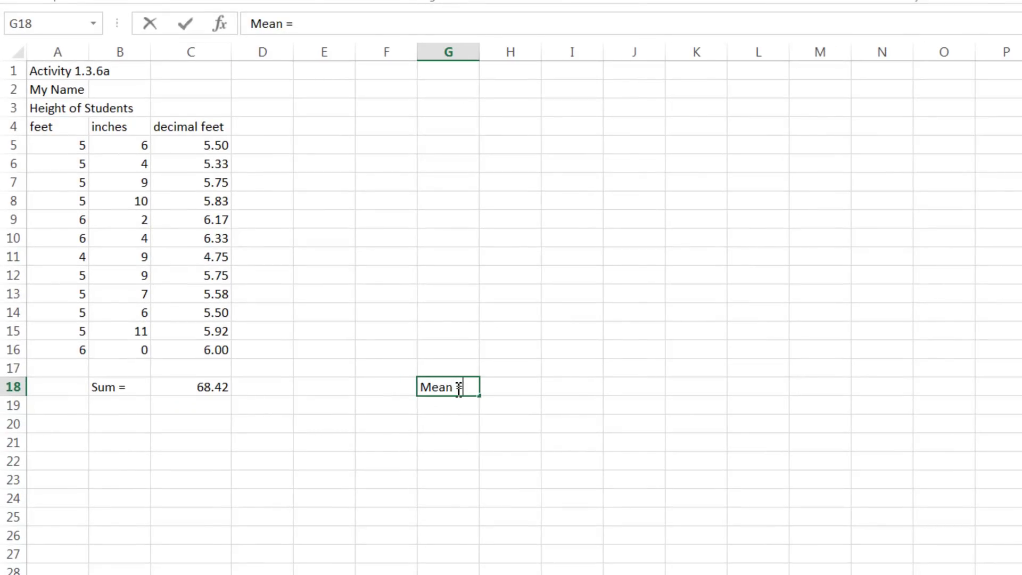
key("Return")
type("Mod")
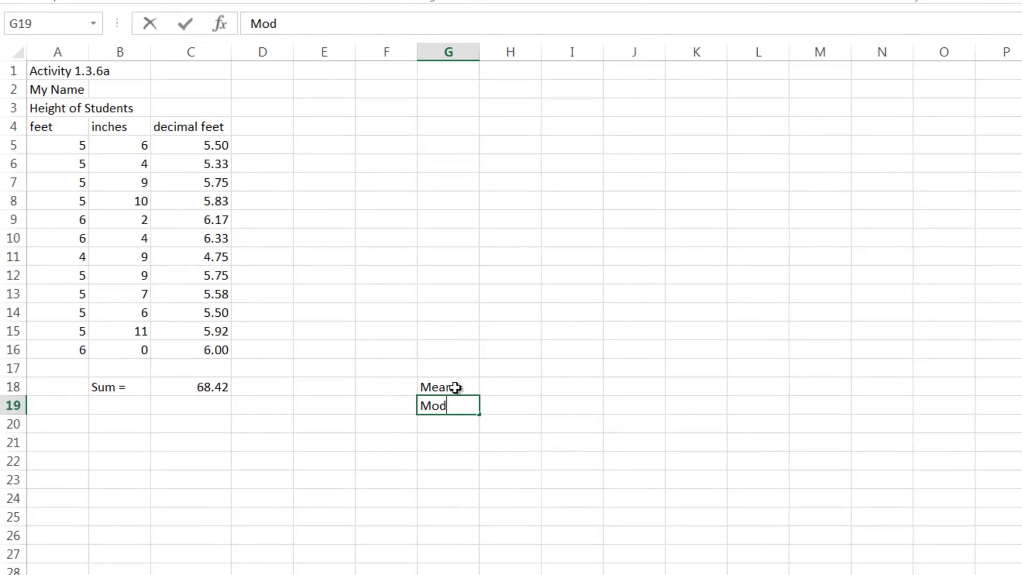
type("e =")
key("Return")
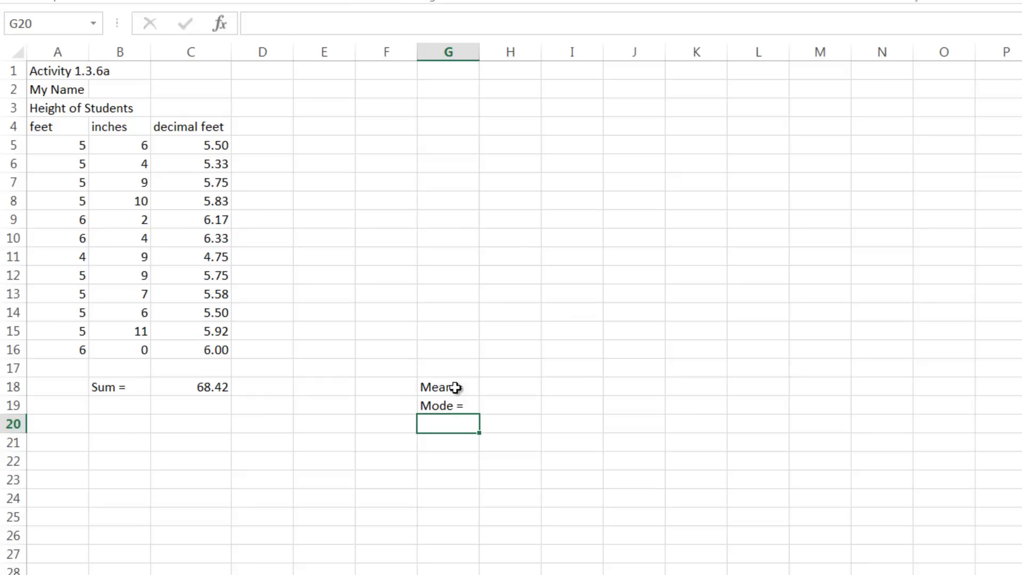
- Enter the label "Standard Deviation (Population)" in cell G20
type("Stan")
type("ra")
key("BackSpace")
key("BackSpace")
type("dard Deviate")
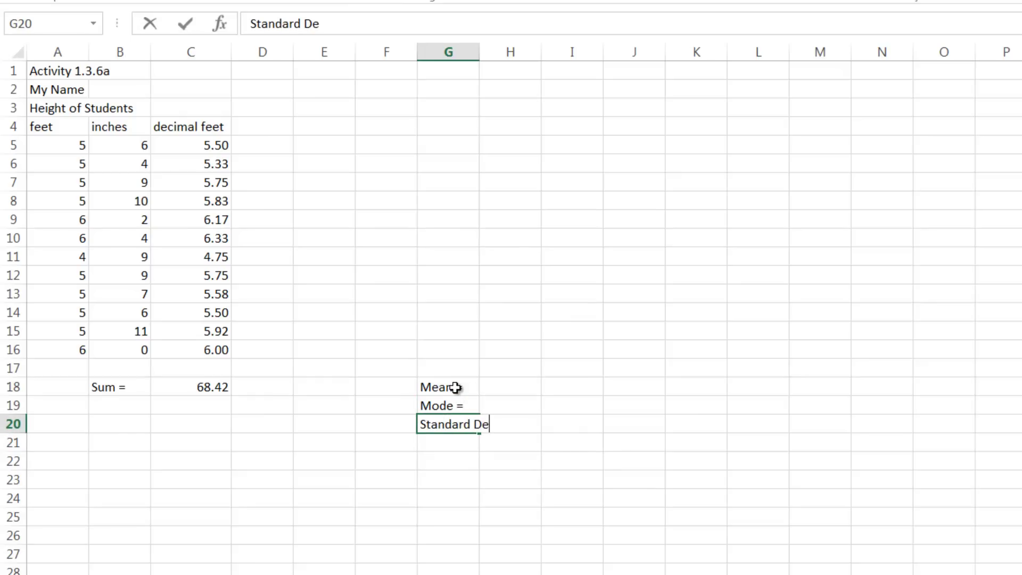
key("BackSpace")
type("tion")
key("BackSpace")
key("BackSpace")
key("BackSpace")
key("BackSpace")
key("BackSpace")
type("ion (Popul")
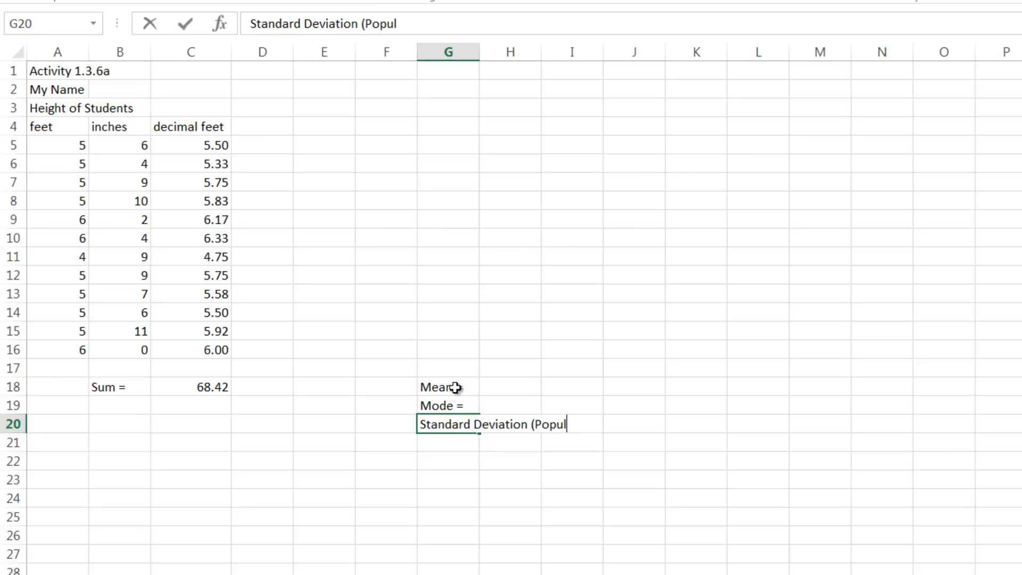
type("ation)")
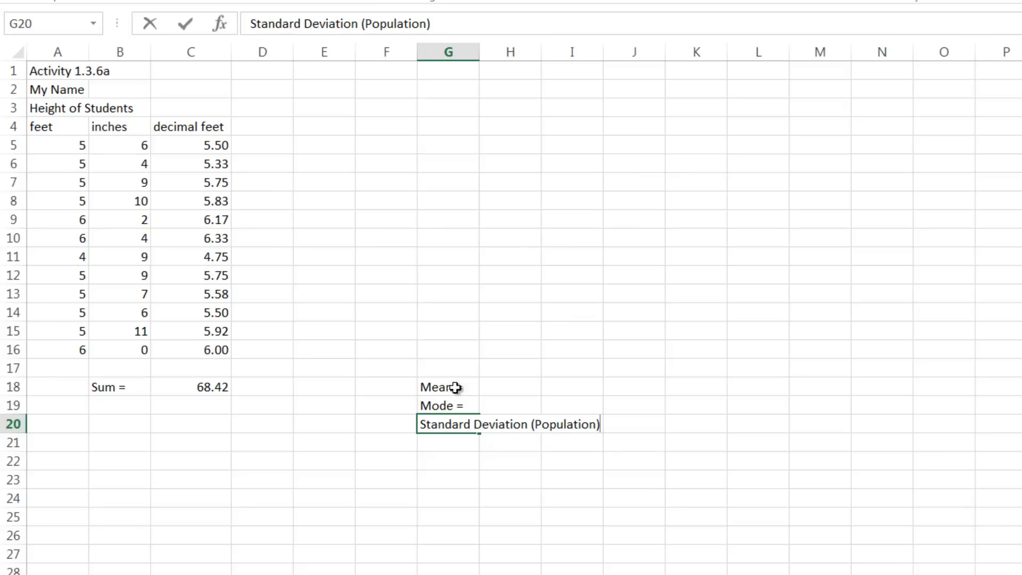
key("Return")
- Enter the label "Minimum" in cell G21
type("M")
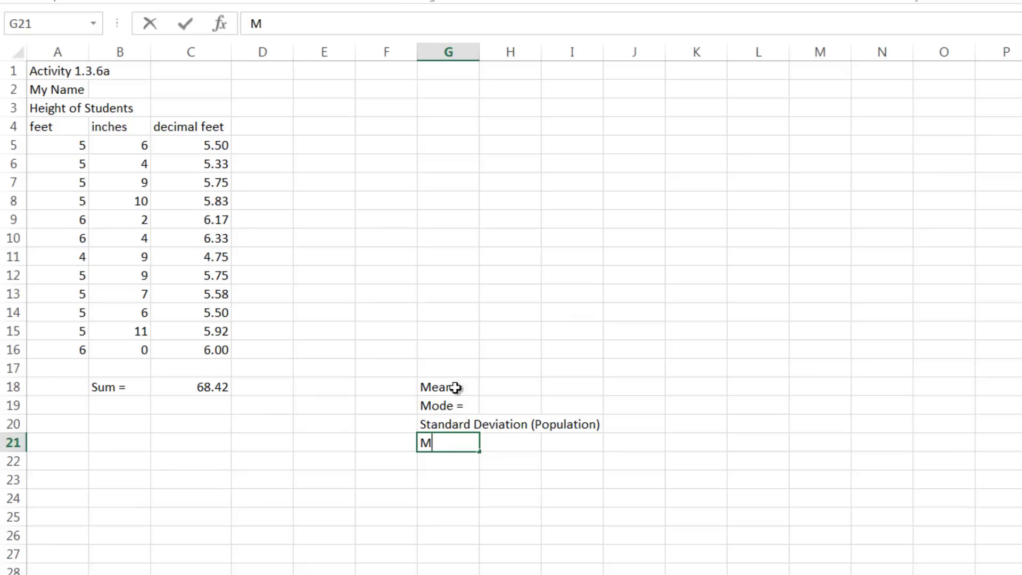
type("inimumn")
key("BackSpace")
key("Return")
- Enter the labels "Median" in cell G22 and "Maximum" in cell G23
type("Maximum")
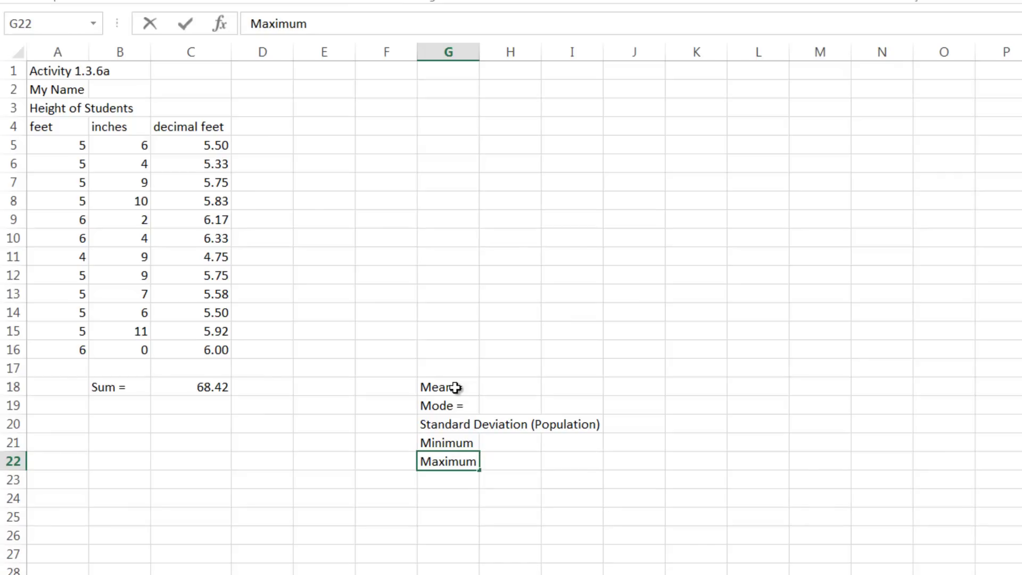
key("BackSpace")
key("BackSpace")
key("BackSpace")
key("BackSpace")
key("BackSpace")
key("BackSpace")
type("ediunm")
key("BackSpace")
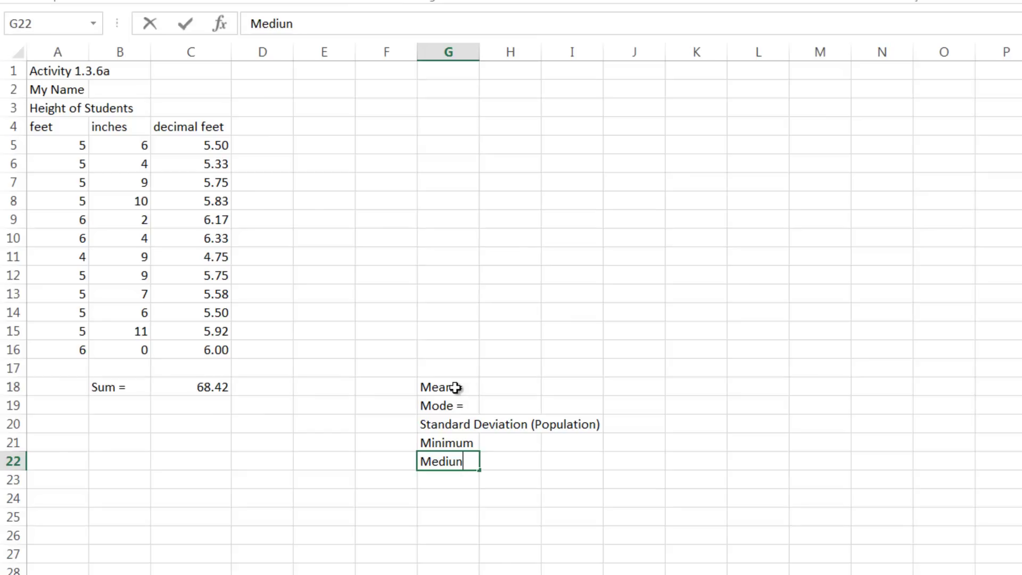
key("BackSpace")
key("BackSpace")
type("an")
key("Return")
type("Maximum")
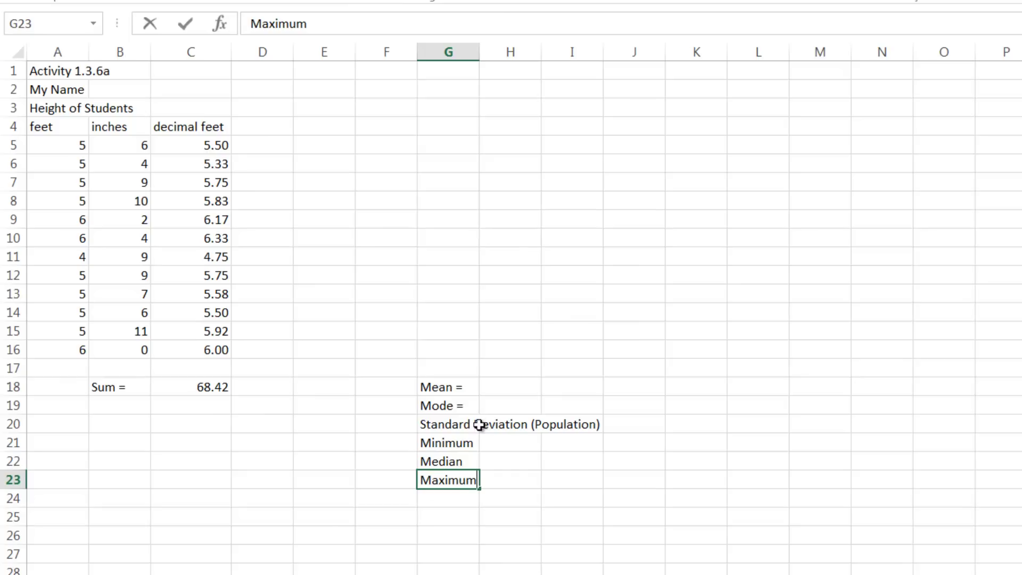
- Widen column G until the full "Standard Deviation (Population)" label fits inside it
left_click(463, 53)
left_click_drag(479, 51, 628, 56)
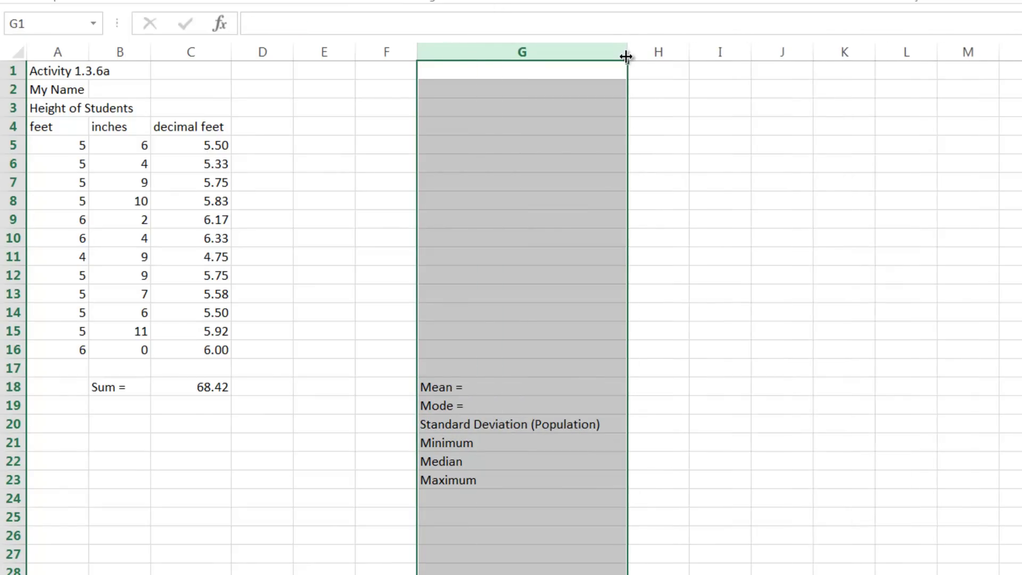
left_click(559, 420)
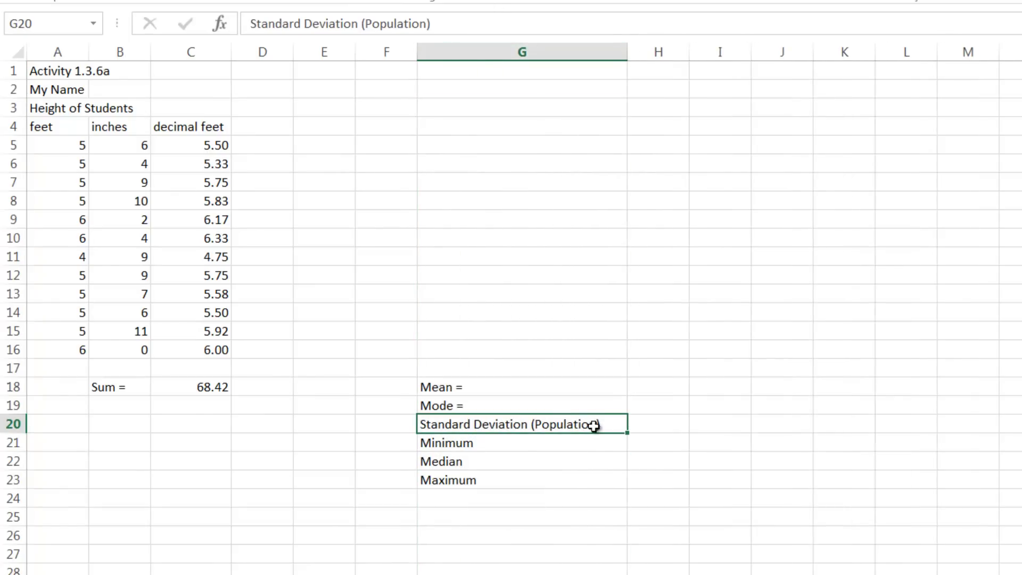
- Calculate the mean of the decimal feet heights C5:C16 in cell H18 with the AVERAGE function
left_click(644, 389)
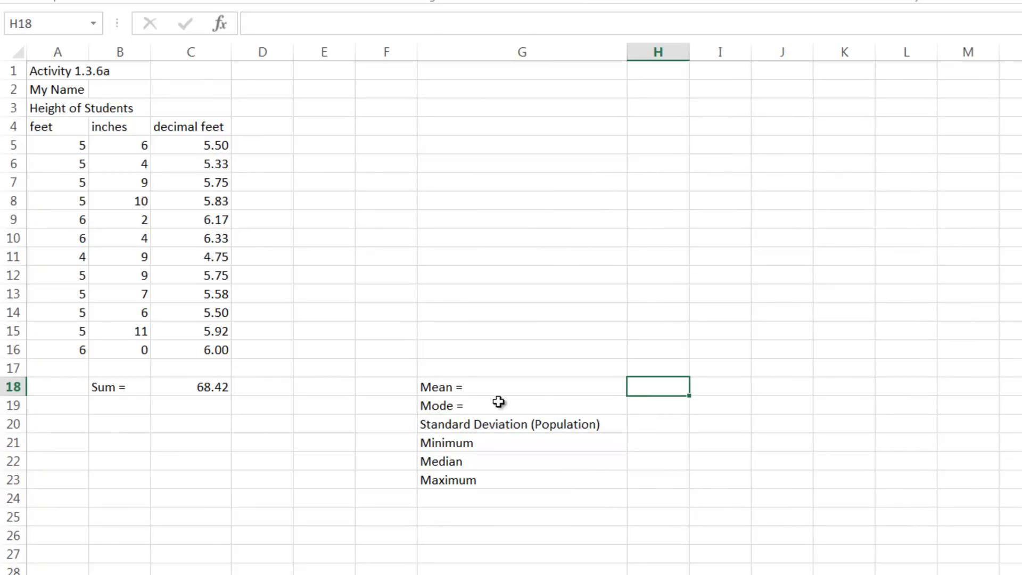
type("=")
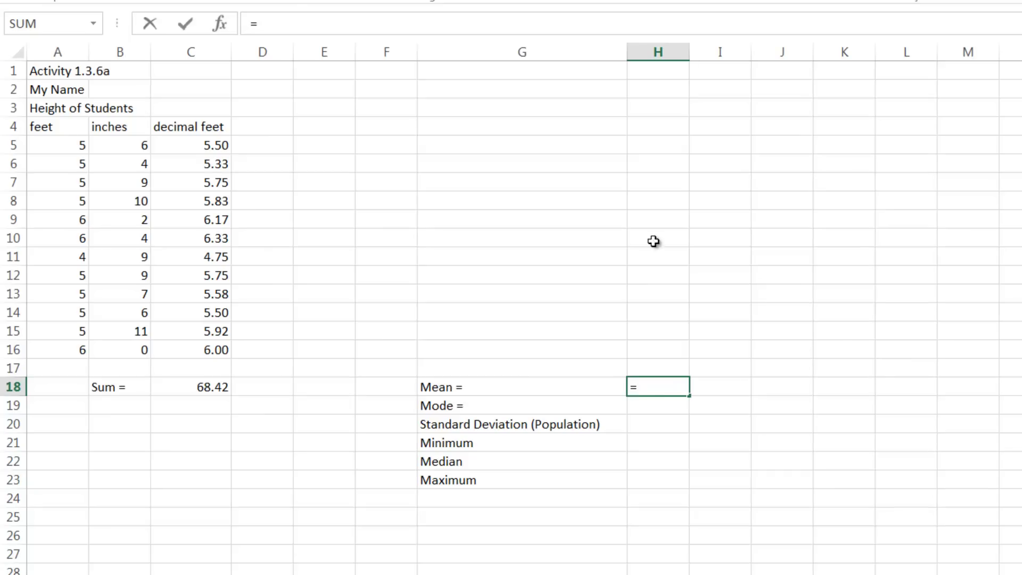
left_click(218, 24)
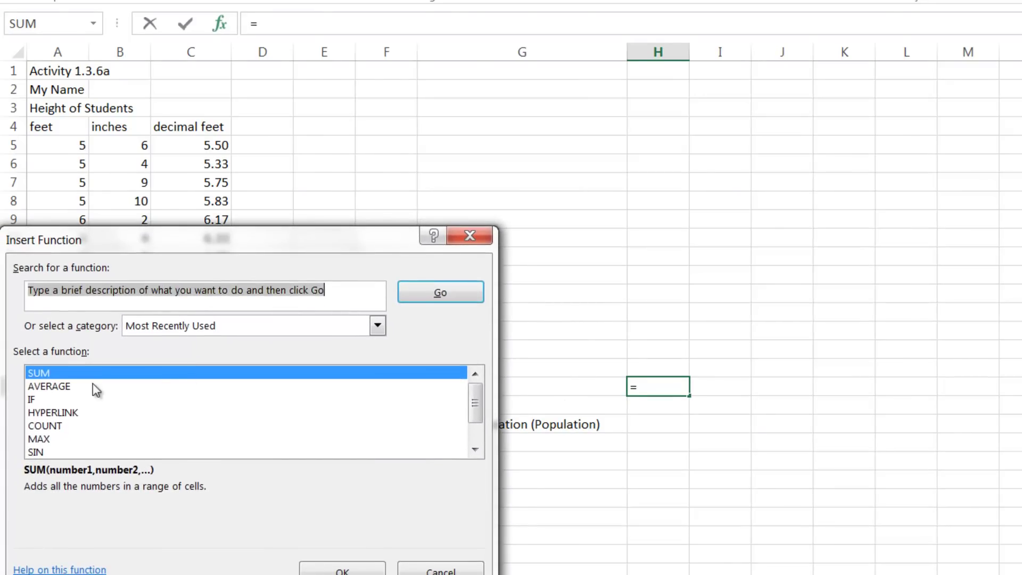
left_click(56, 386)
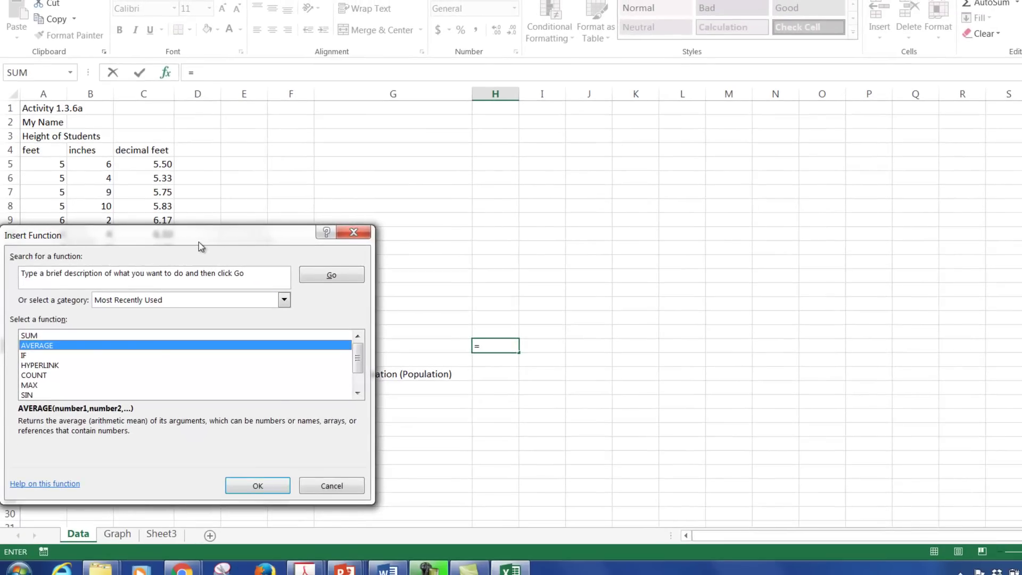
left_click_drag(199, 241, 781, 228)
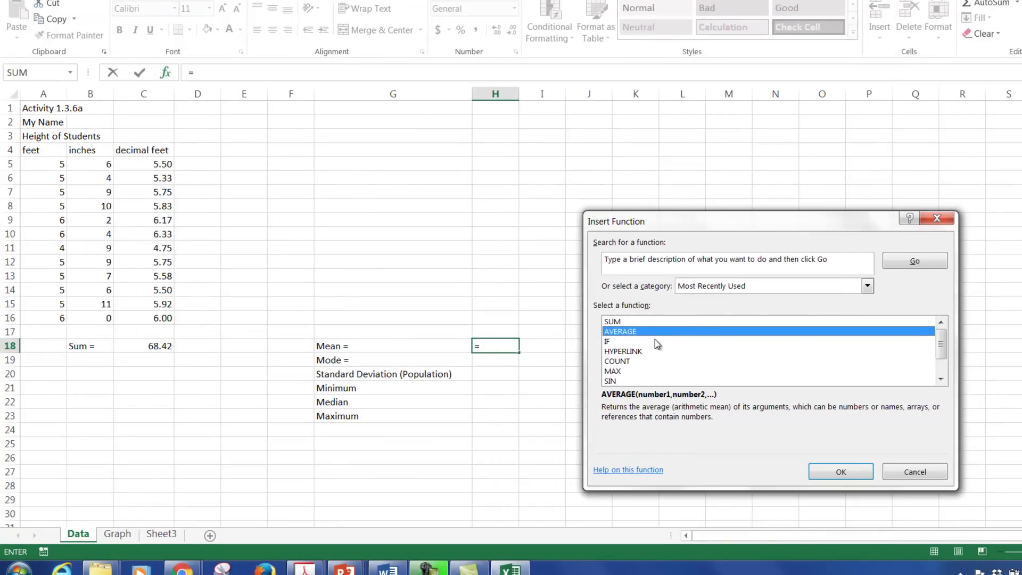
left_click(826, 474)
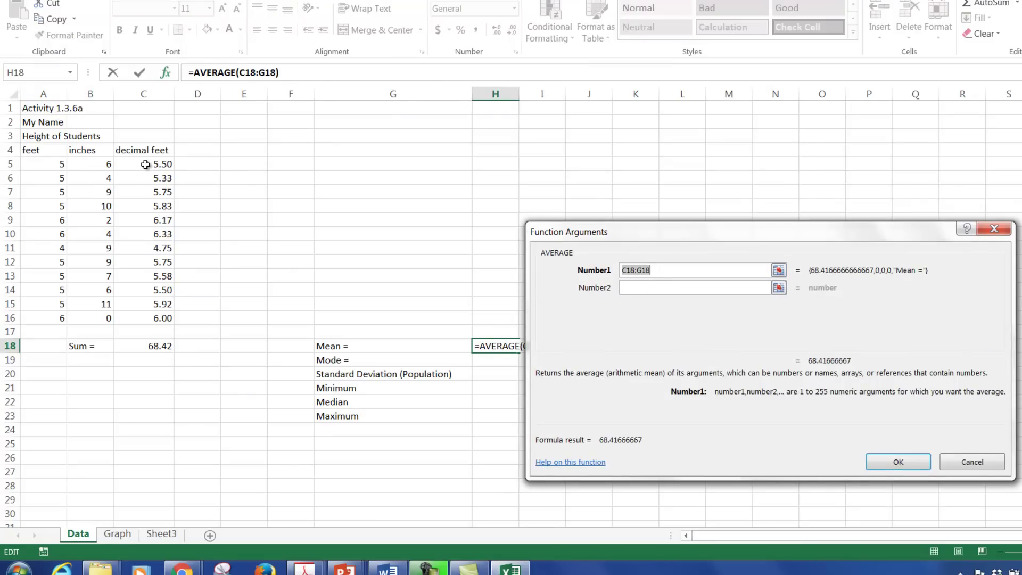
left_click_drag(146, 164, 142, 322)
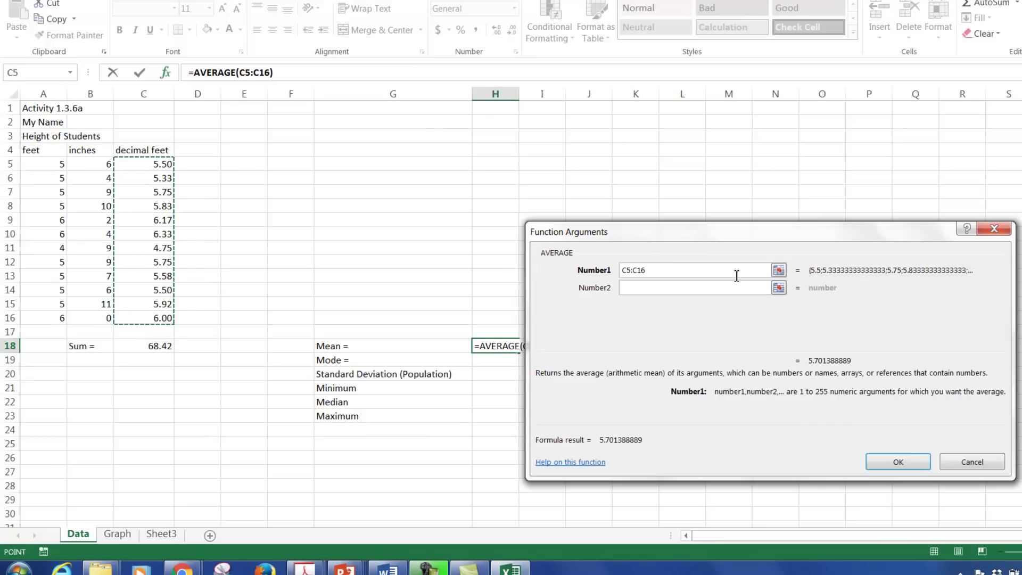
left_click(885, 462)
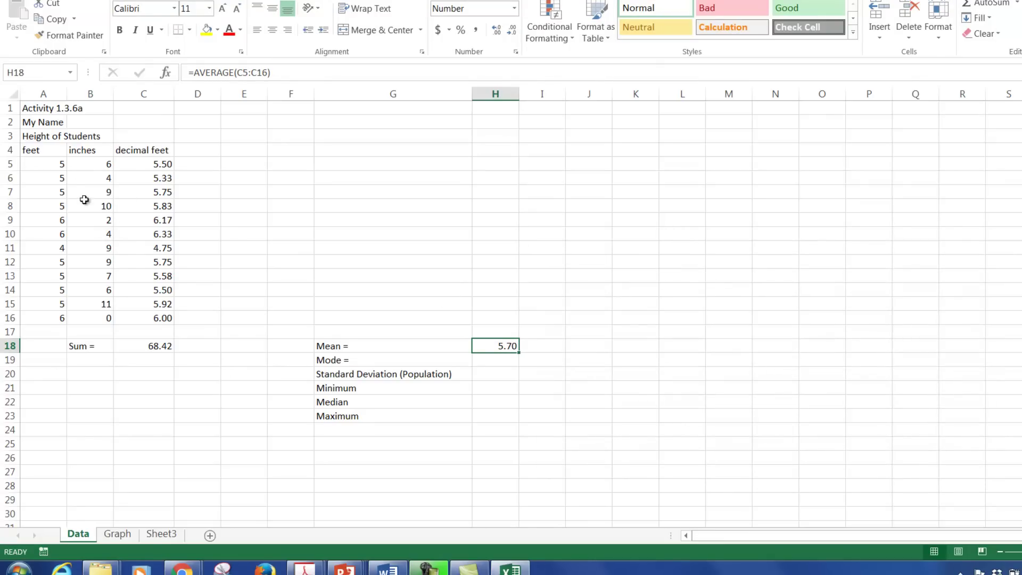
- Calculate the mode of the decimal feet heights C5:C16 in cell H19 with the MODE.SNGL function
left_click(501, 362)
type("=")
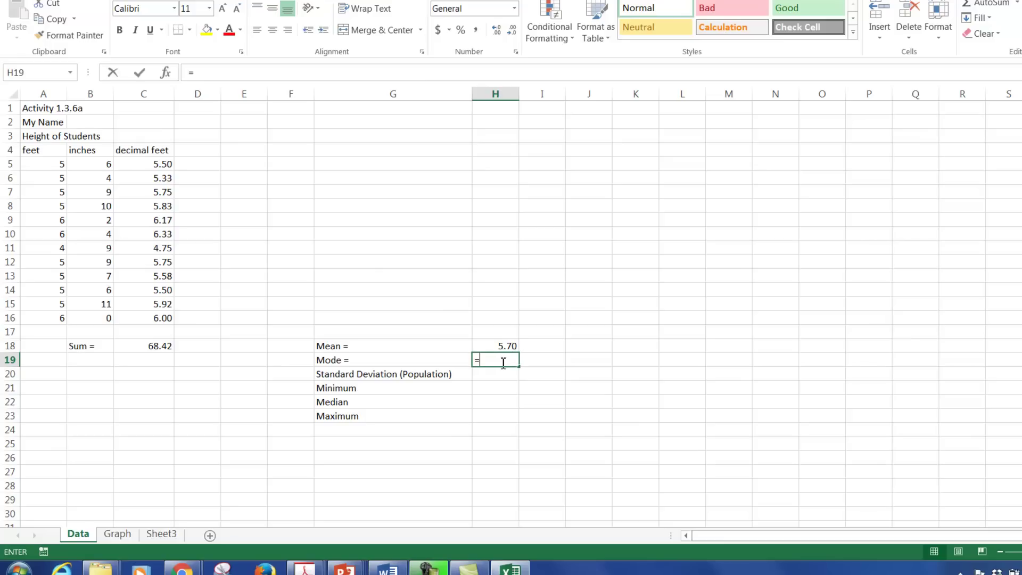
type("mo")
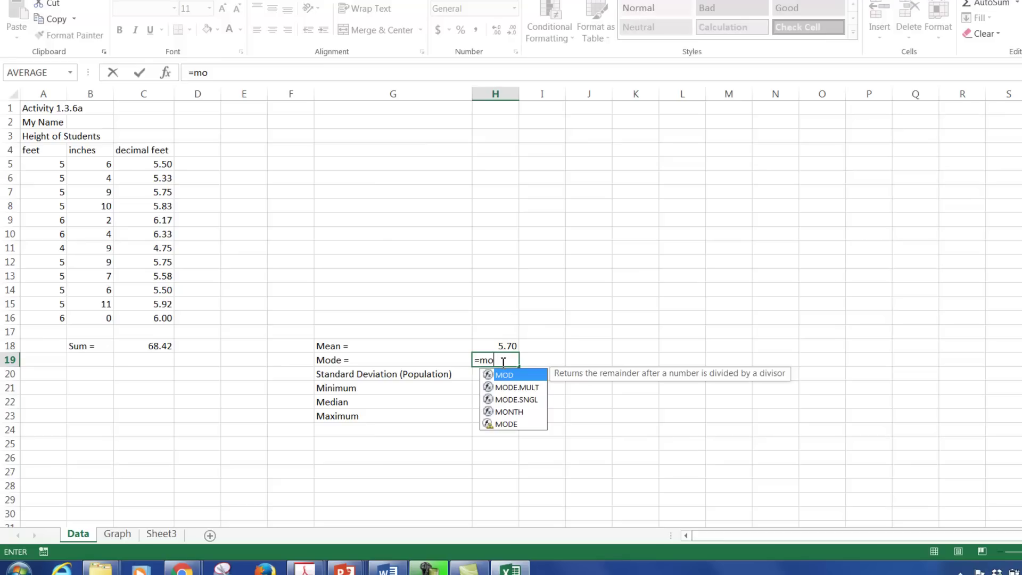
left_click(513, 400)
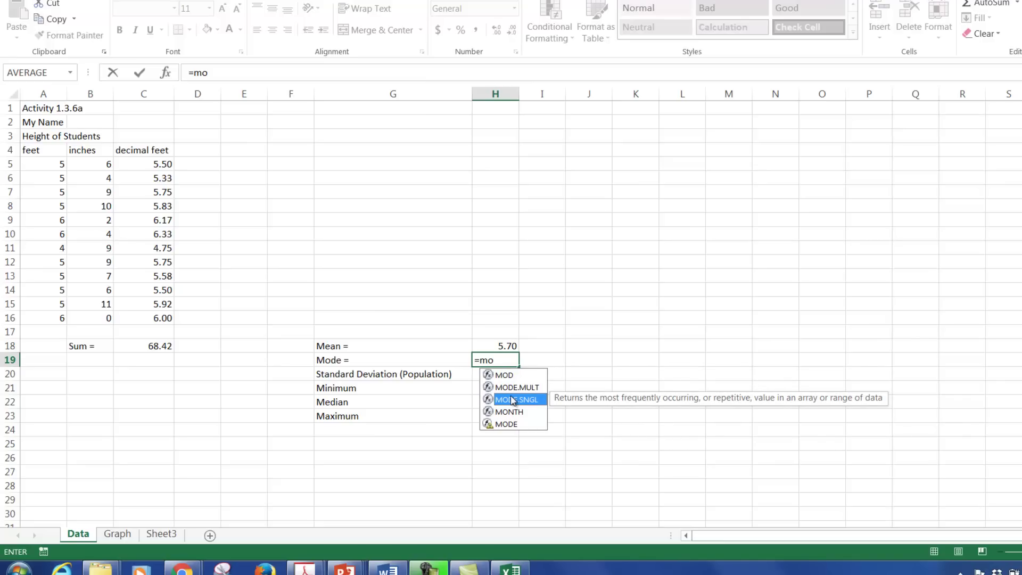
double_click(513, 400)
key("BackSpace")
key("BackSpace")
key("BackSpace")
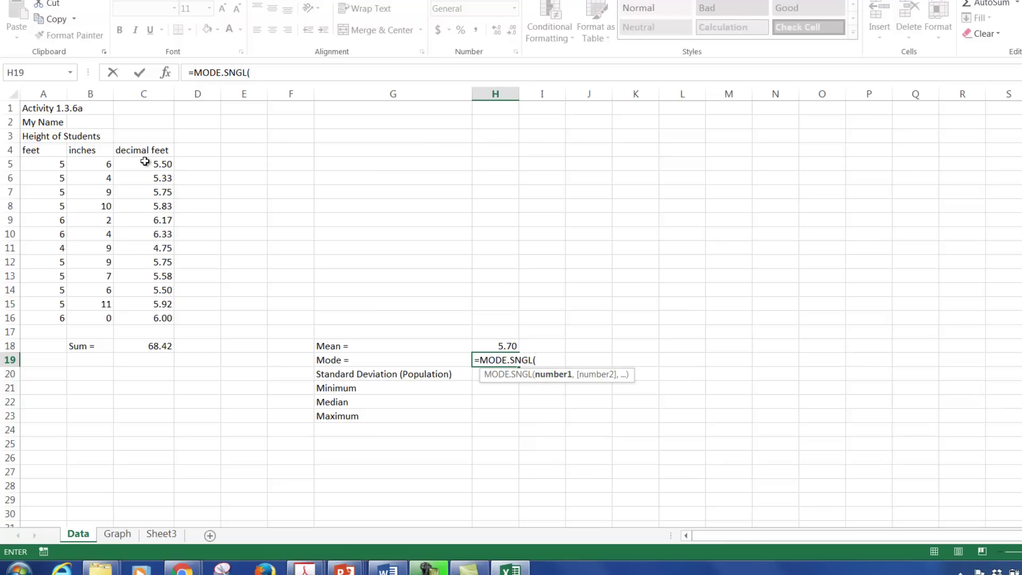
left_click_drag(144, 161, 144, 319)
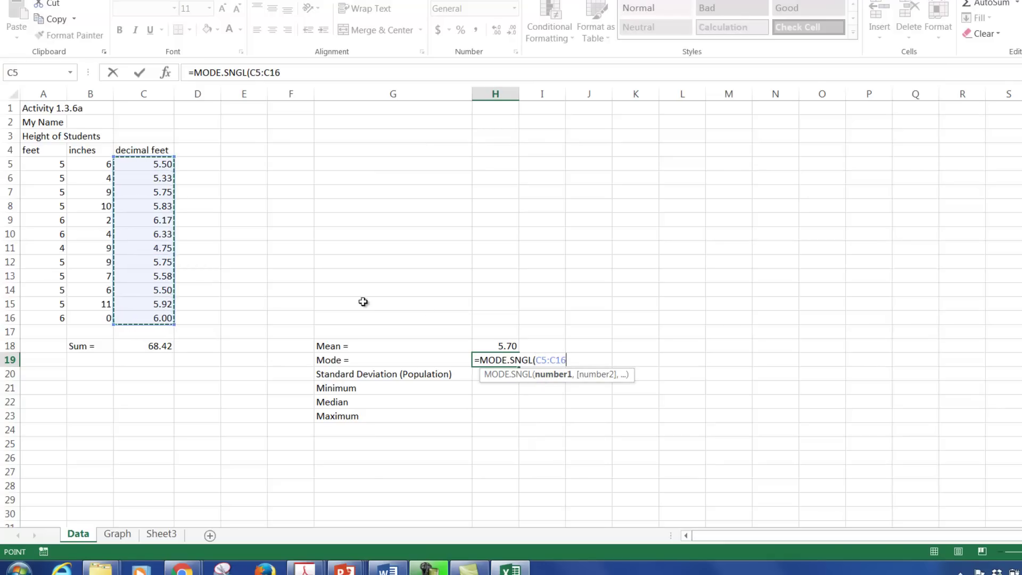
type(")")
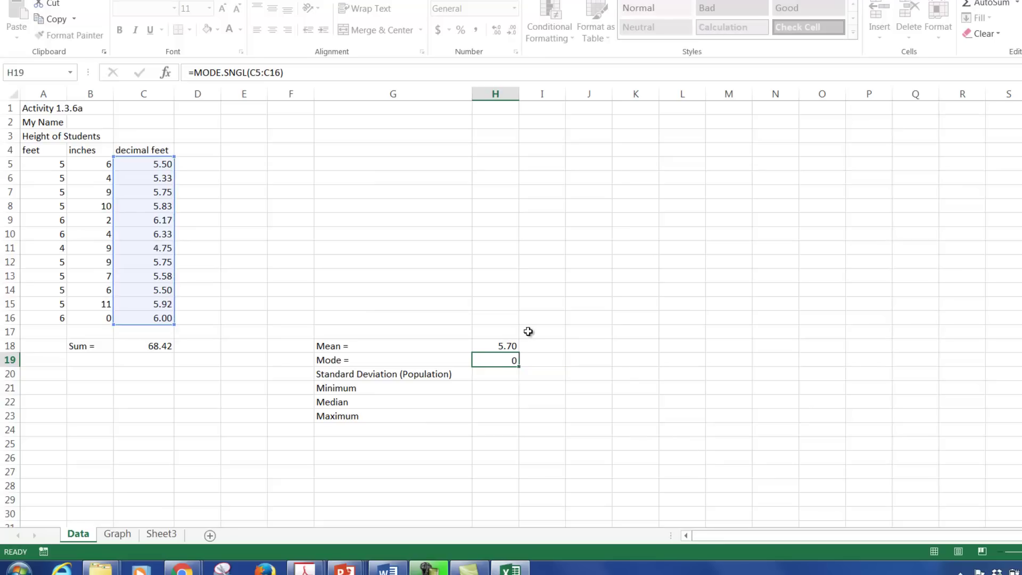
key("Return")
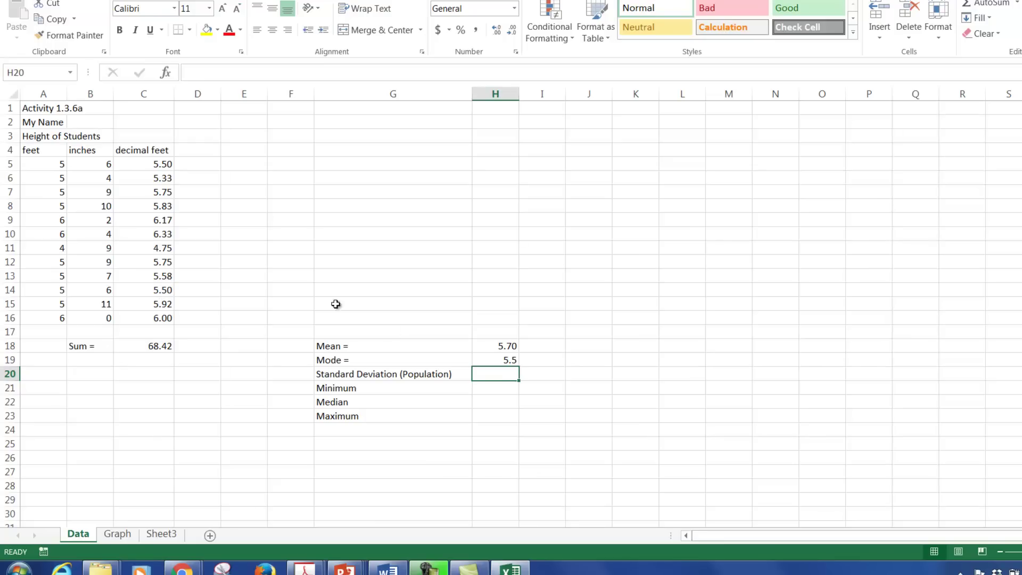
- Start a formula in cell H20, search the functions for "standard deviation" and choose STDEV.P
left_click(213, 75)
type("=")
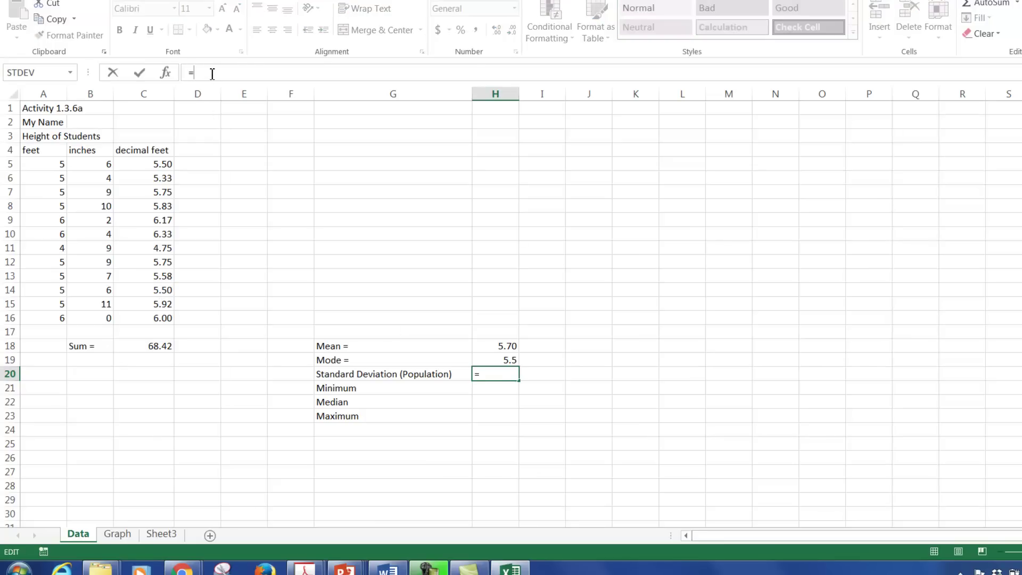
left_click(167, 73)
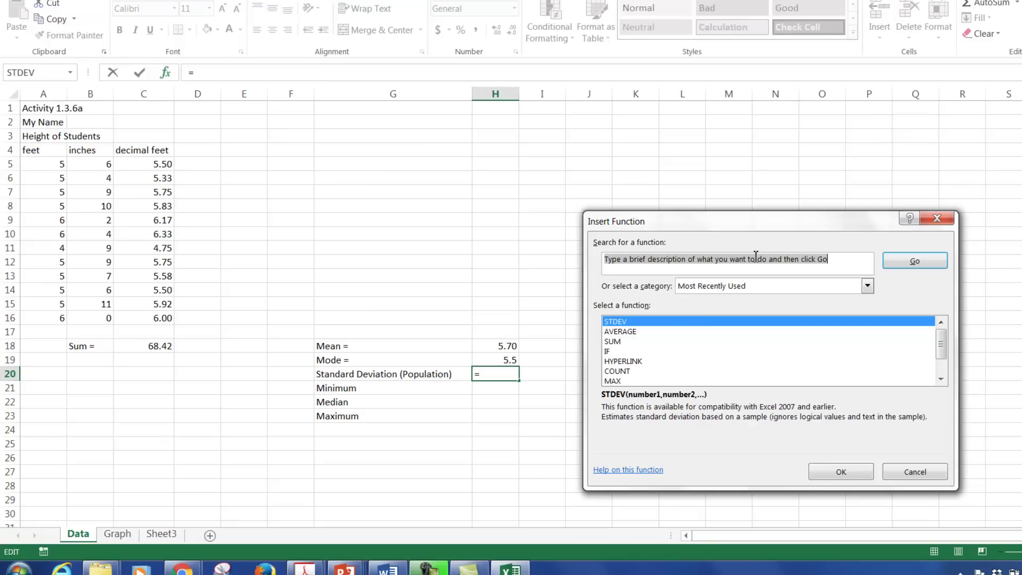
type("ta")
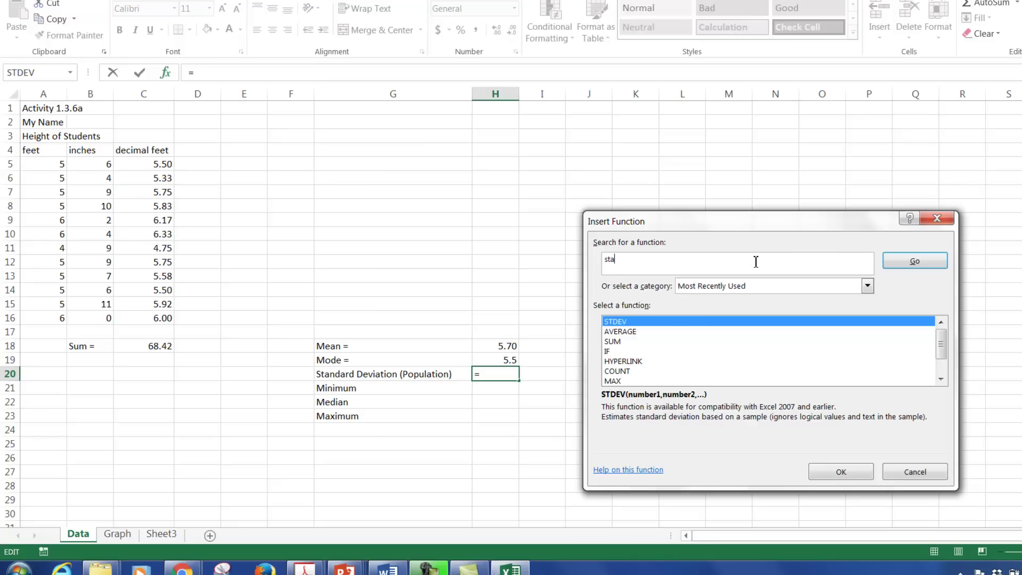
type("ndard deviation")
key("Tab")
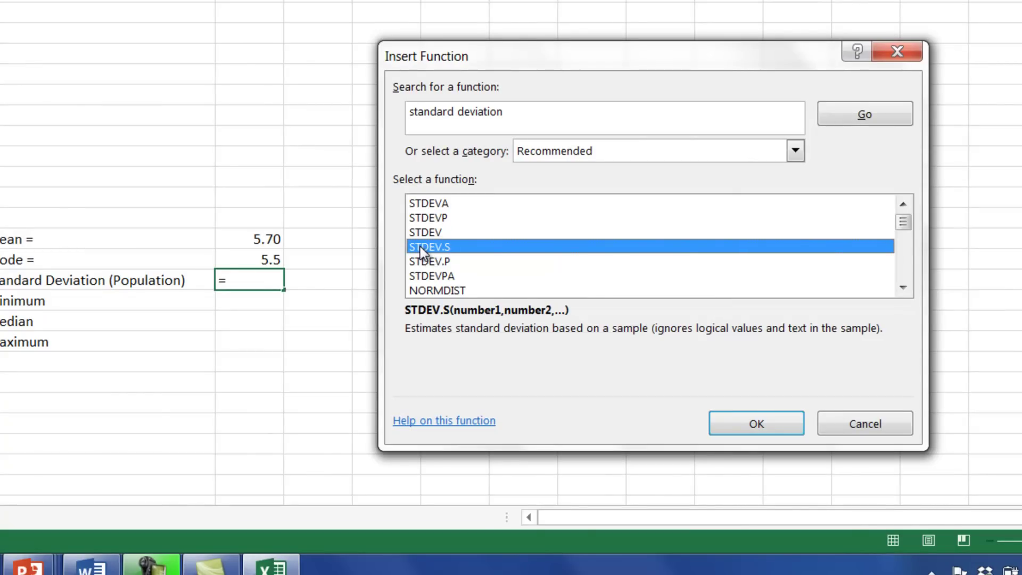
left_click(444, 261)
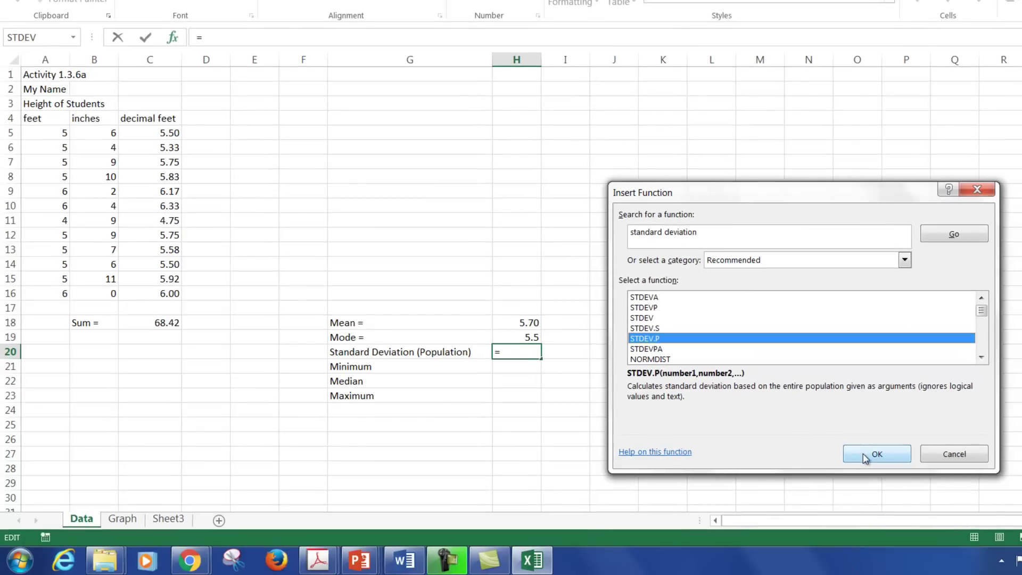
- Apply the STDEV.P function to the decimal feet heights C5:C16 in cell H20
left_click(909, 449)
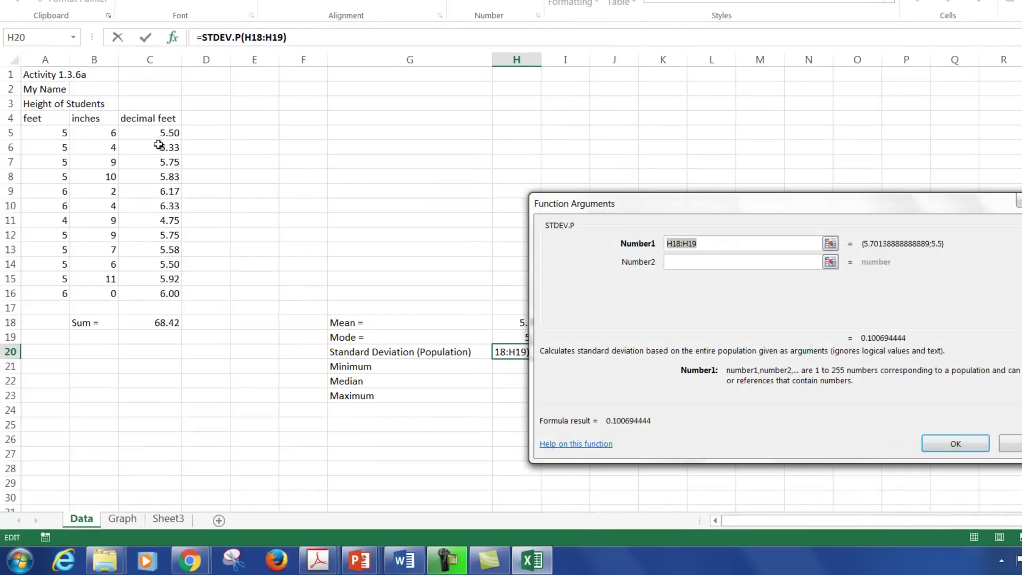
left_click_drag(159, 135, 156, 293)
key("Return")
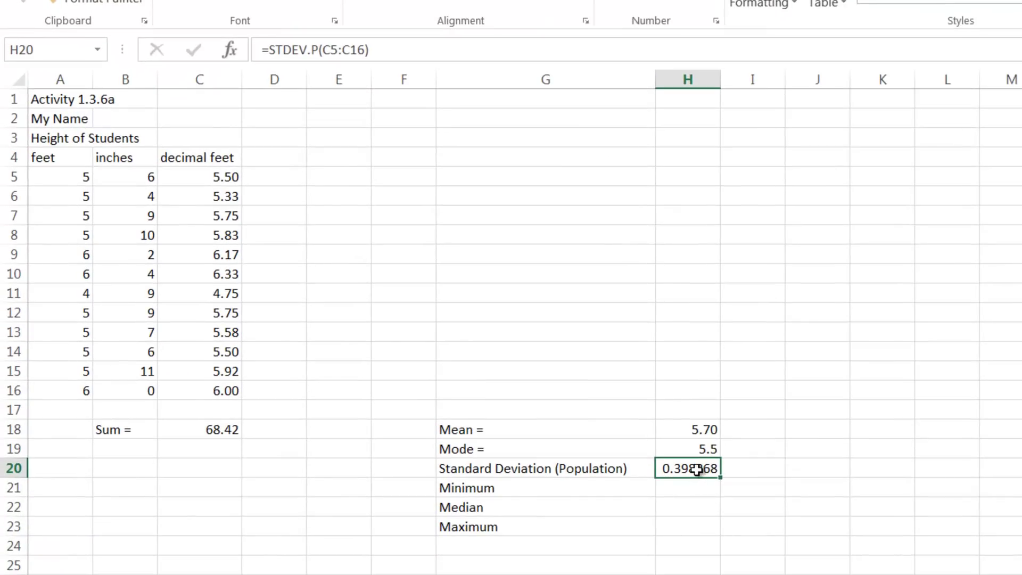
- Calculate the minimum of the decimal feet heights C5:C16 in cell H21 with the MIN function
left_click(689, 489)
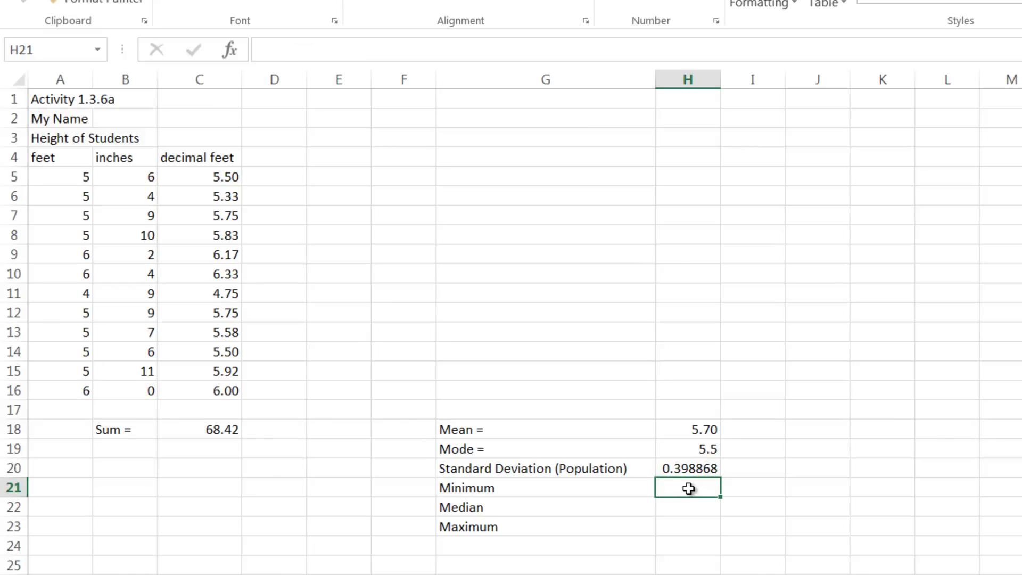
type("=min")
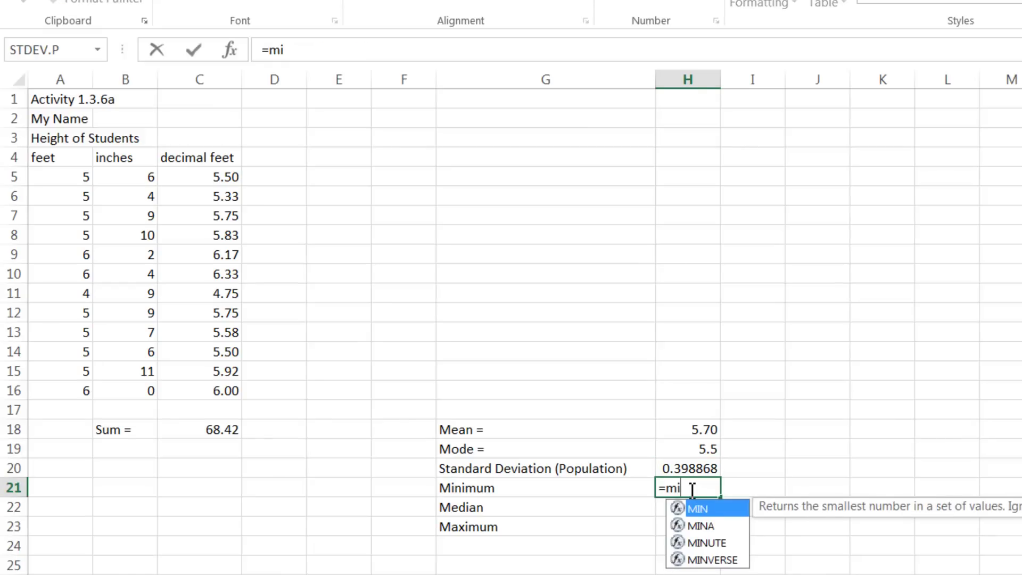
left_click(700, 526)
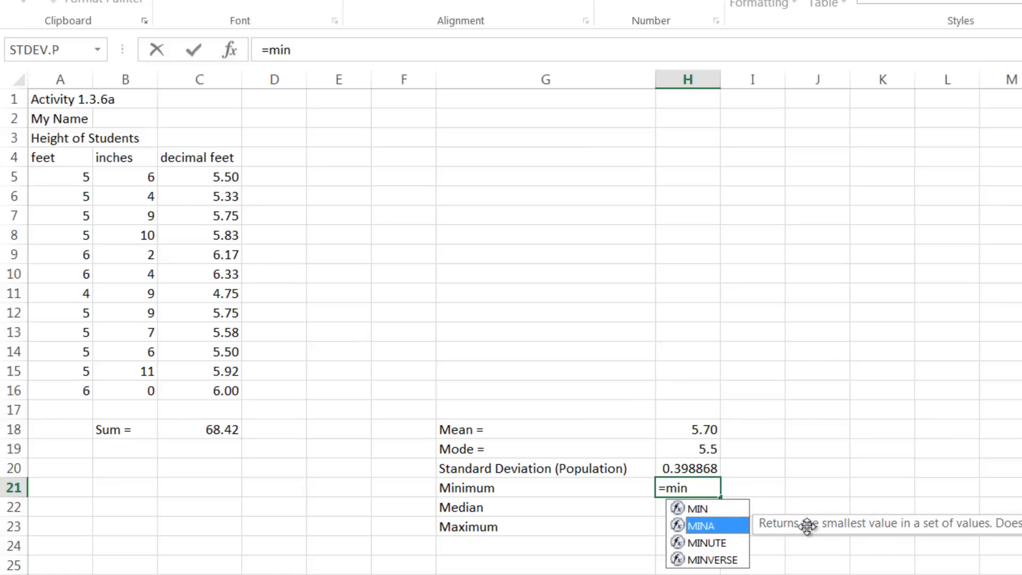
left_click(696, 508)
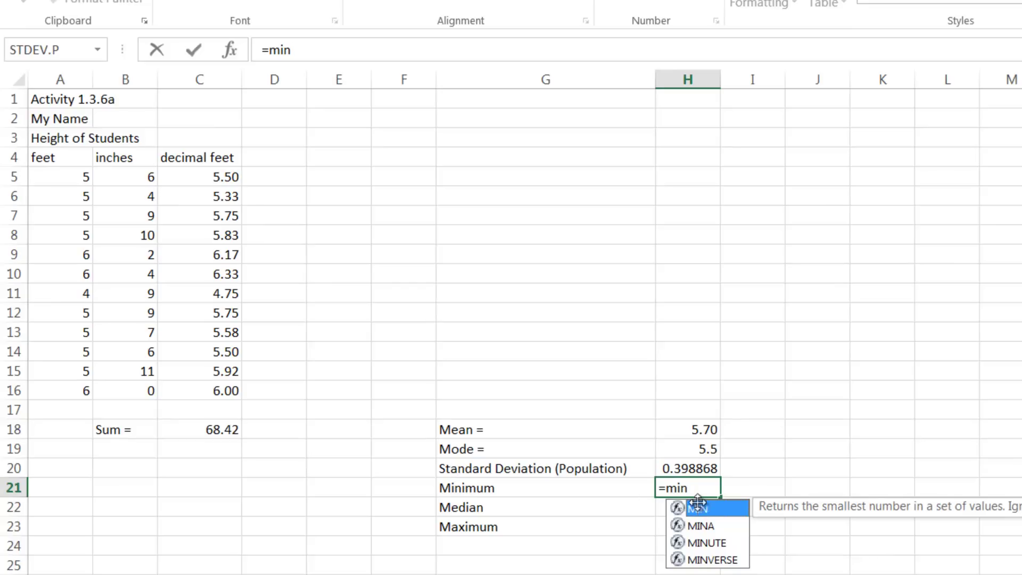
type("(")
left_click_drag(228, 177, 224, 387)
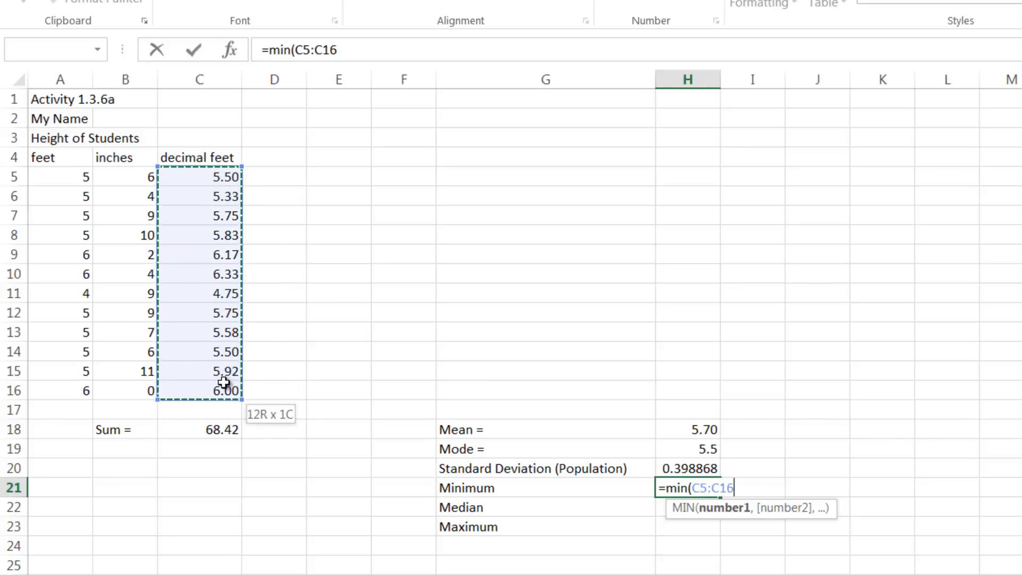
key("Return")
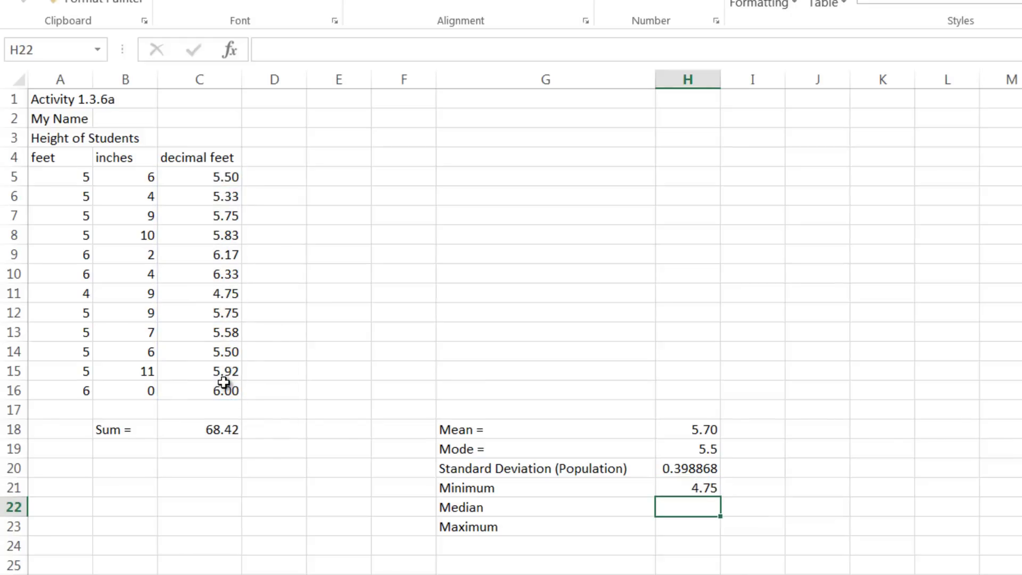
- Calculate the maximum of the decimal feet heights C5:C16 in cell H23 with the MAX function
left_click(685, 521)
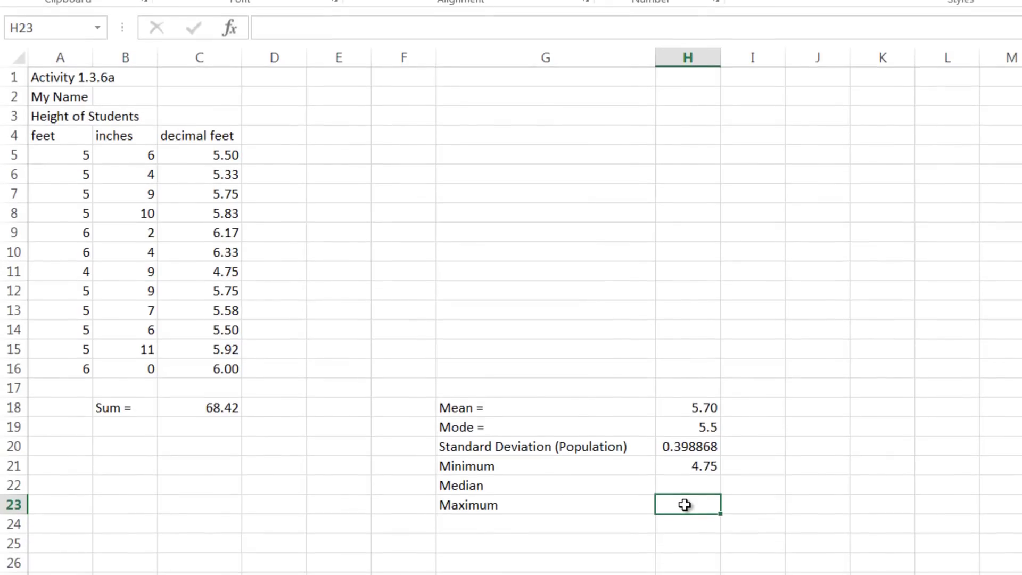
type("=max")
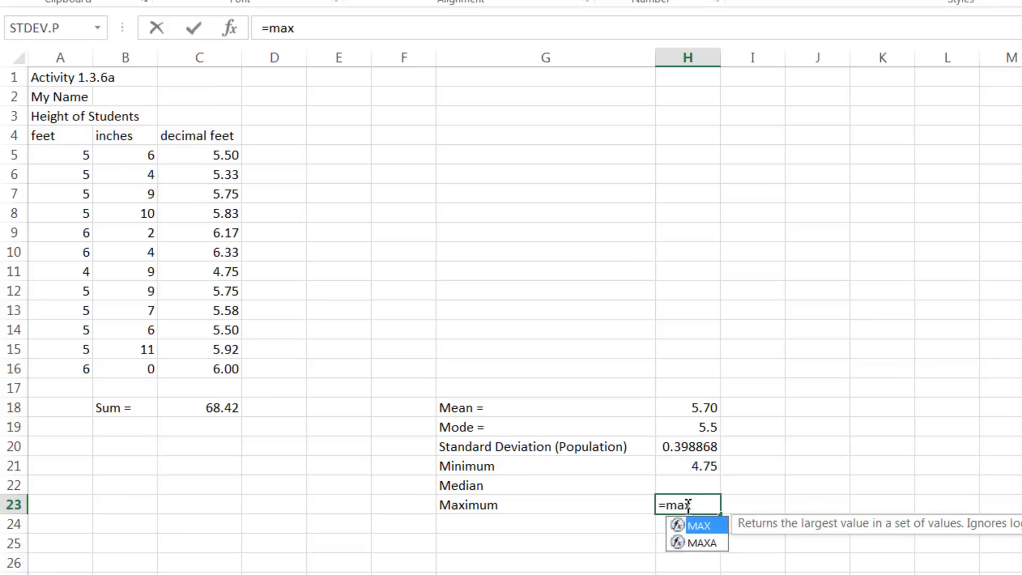
type("(")
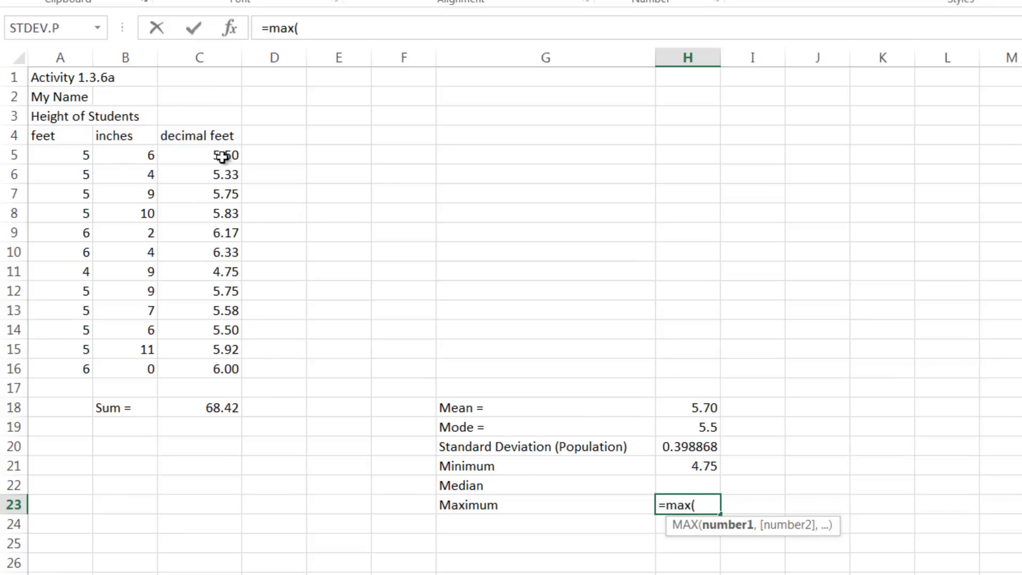
left_click_drag(222, 154, 223, 367)
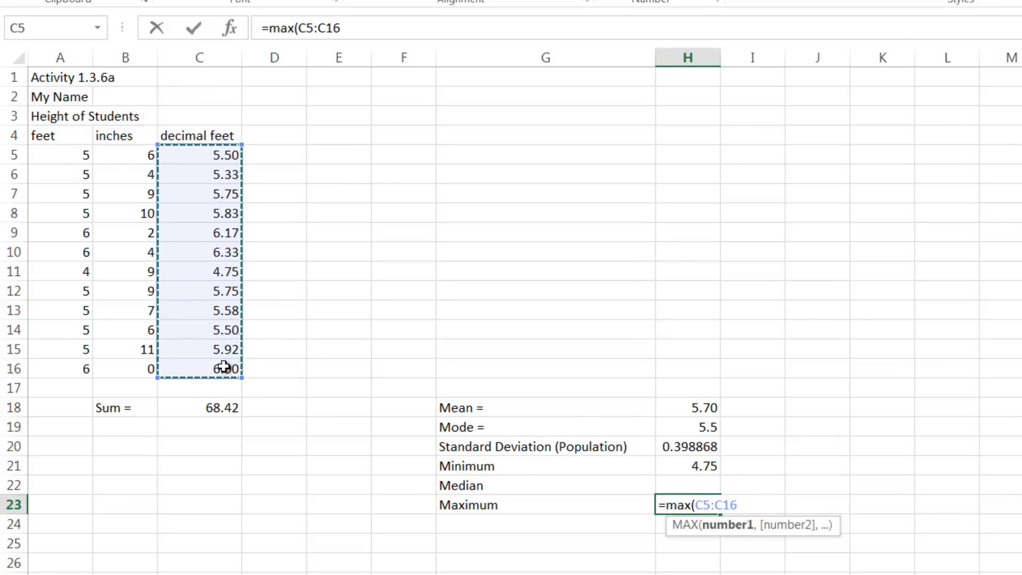
key("Return")
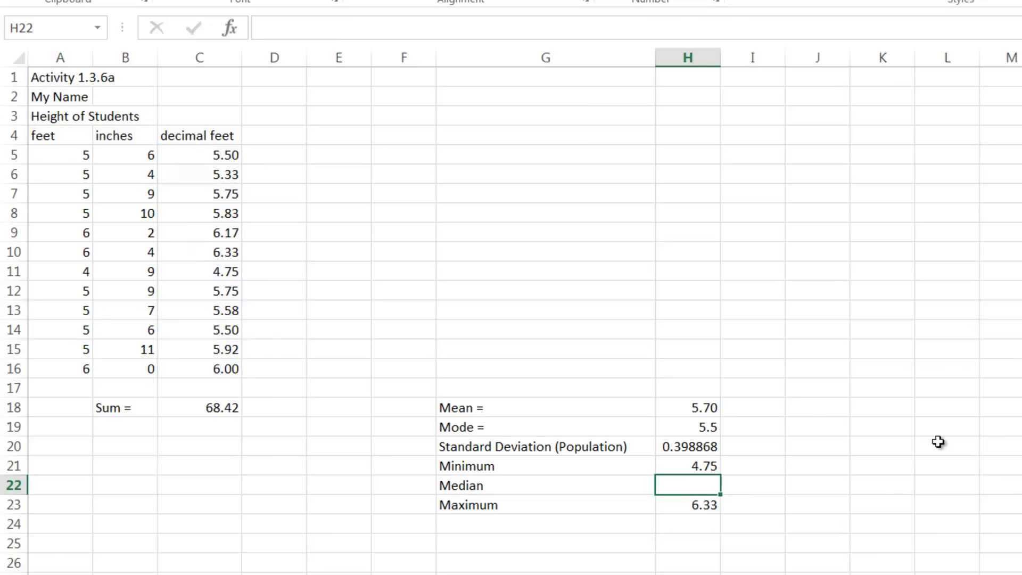
- Calculate the median of the decimal feet heights C5:C16 in cell H22 with the MEDIAN function
type("=")
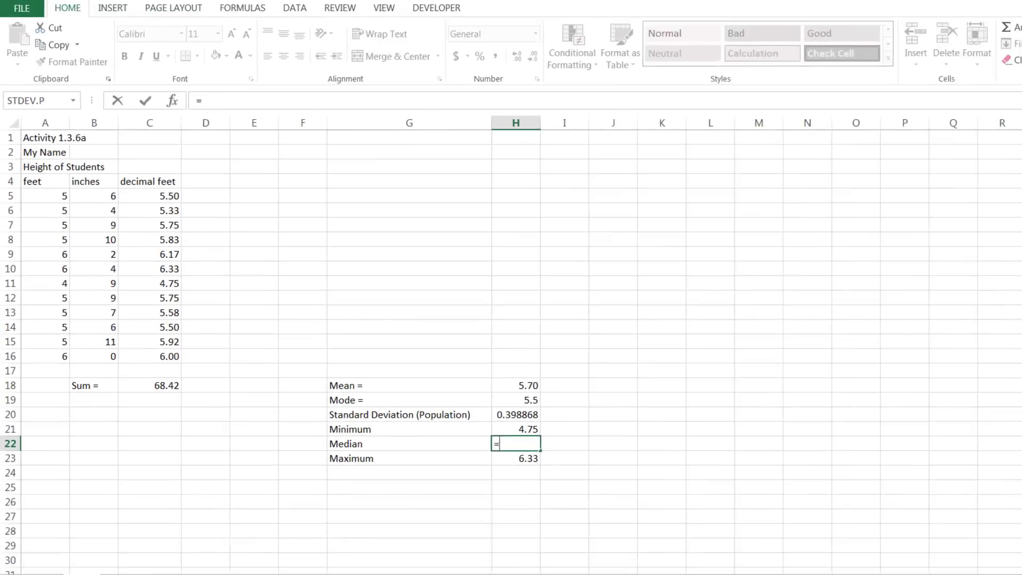
left_click(172, 101)
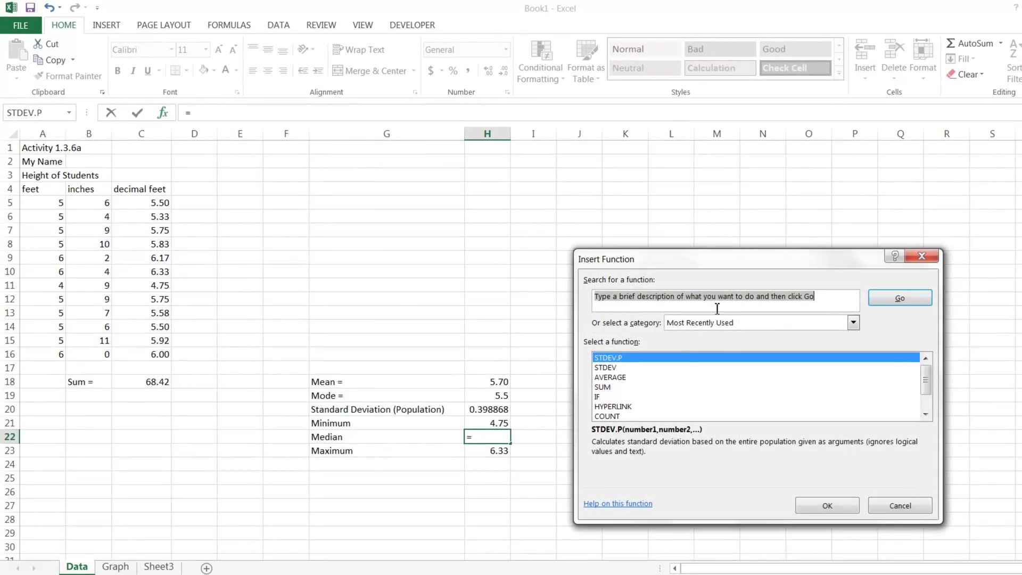
type("median")
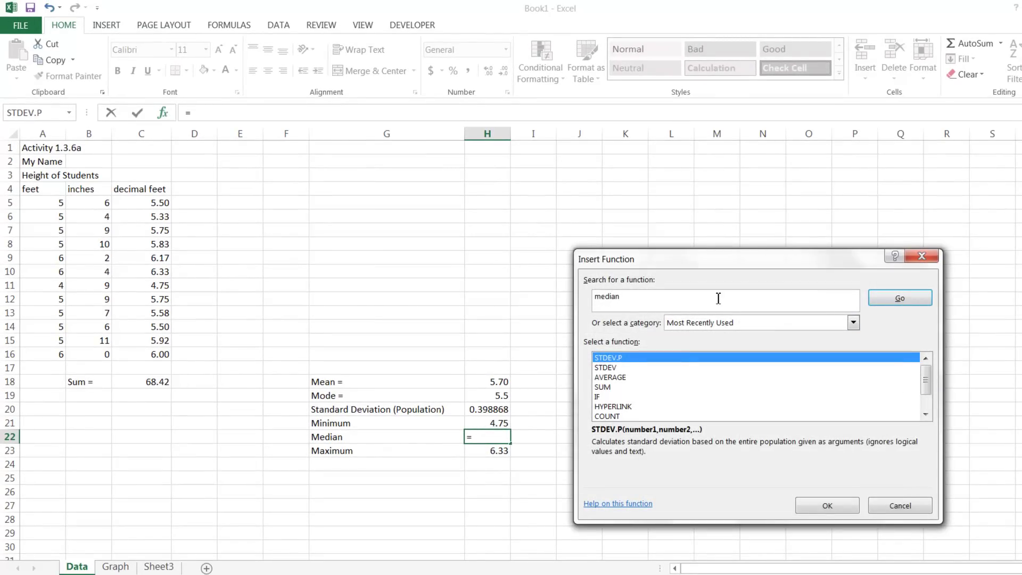
key("Return")
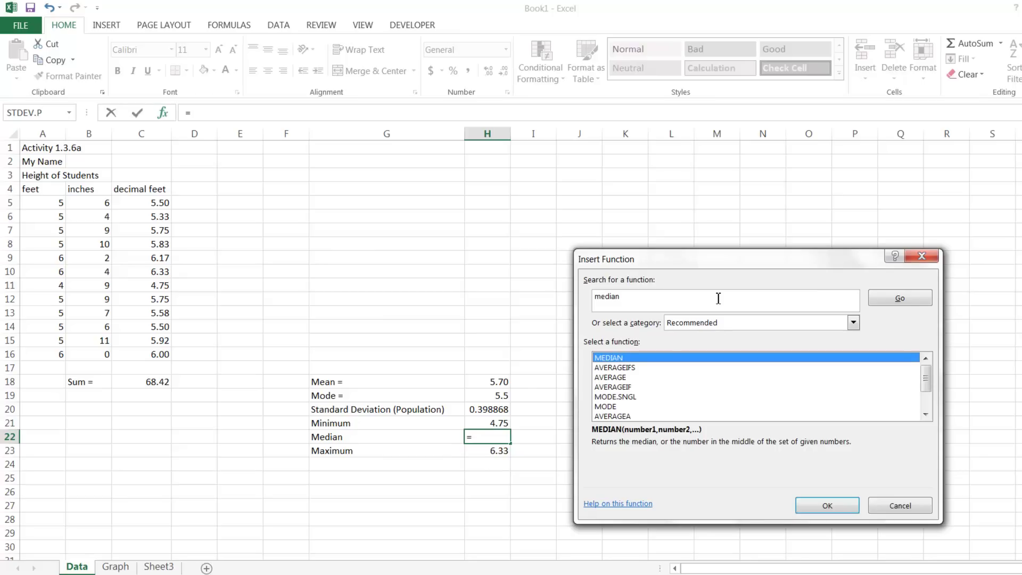
double_click(628, 359)
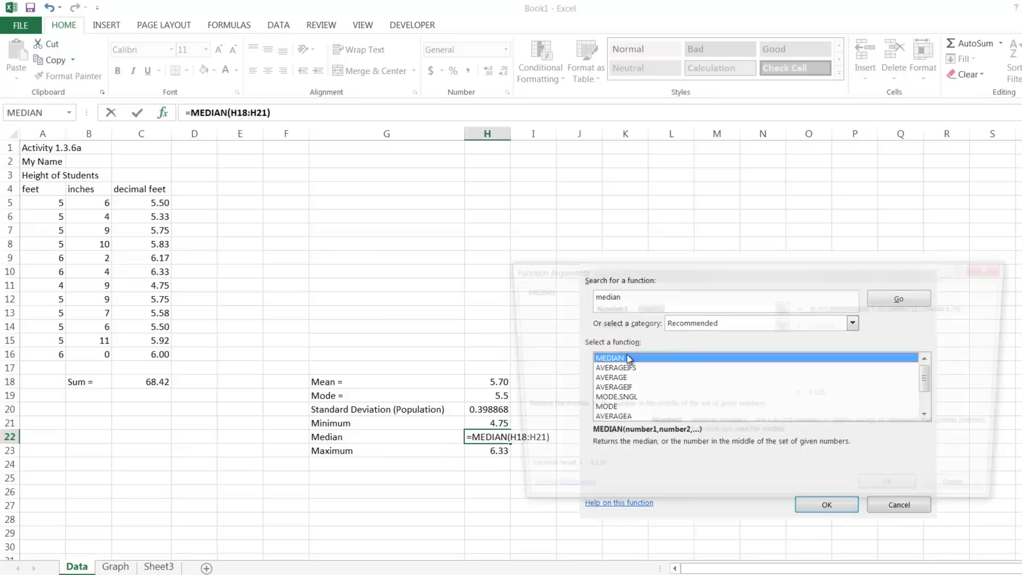
left_click_drag(139, 203, 143, 359)
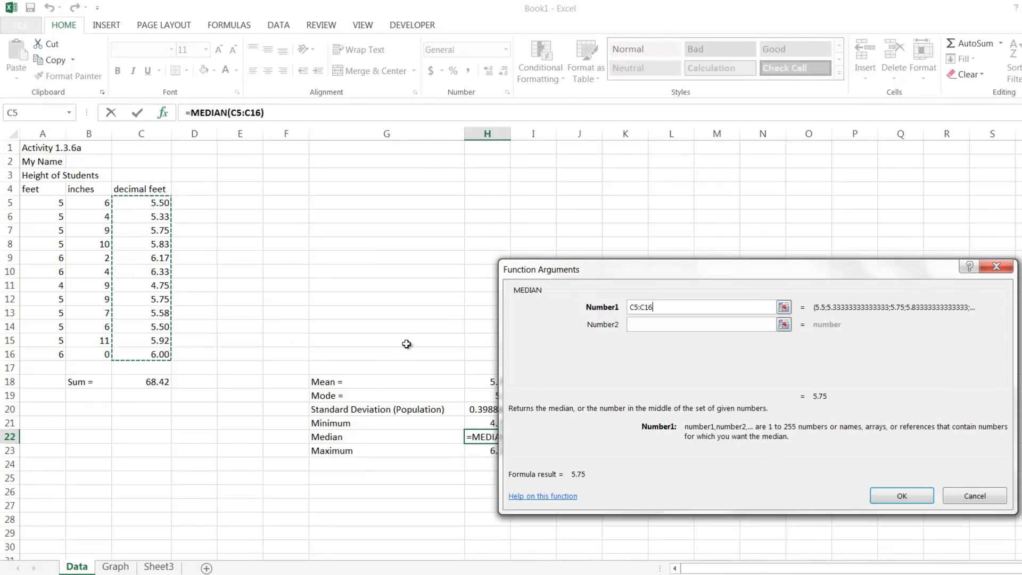
left_click(899, 496)
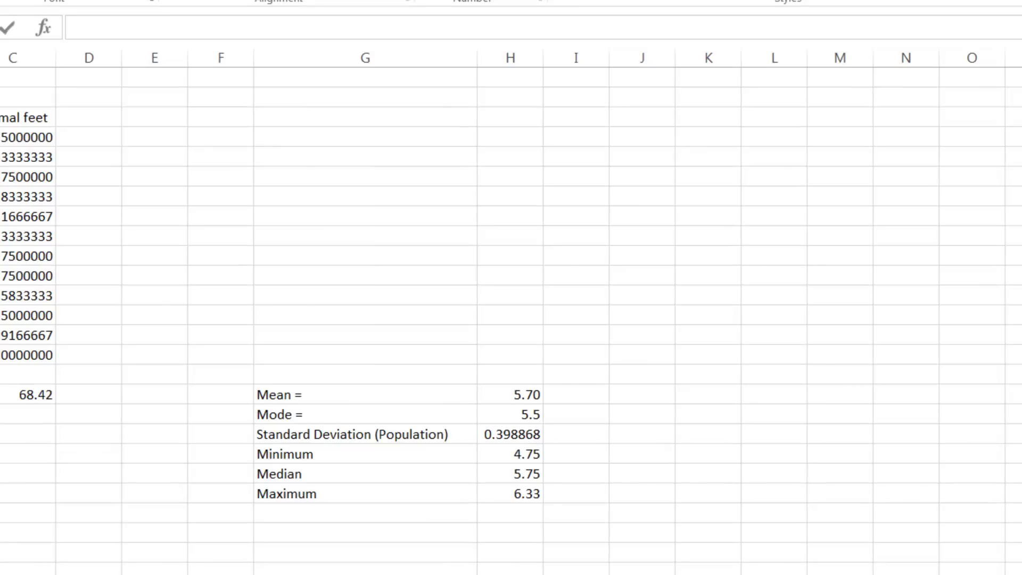
- Label cell G25 "Range" and calculate the maximum minus the minimum in H25 with the formula =H23-H21
left_click(355, 533)
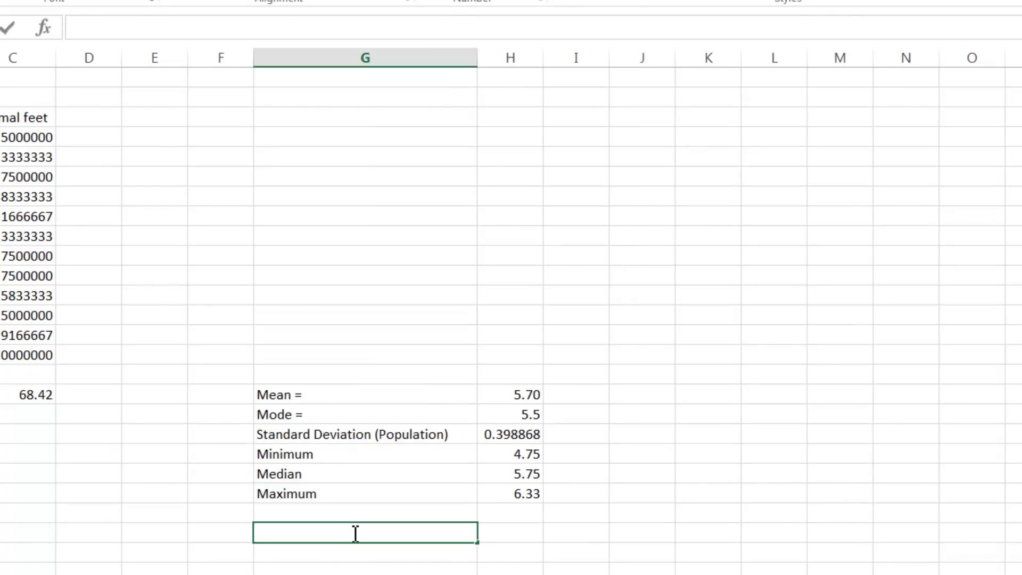
type("Range")
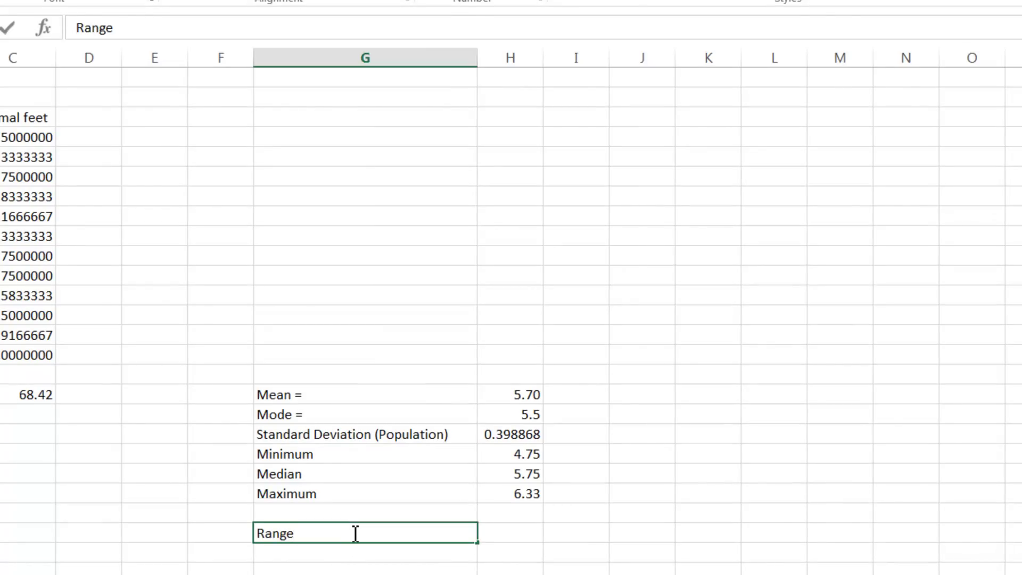
left_click(504, 533)
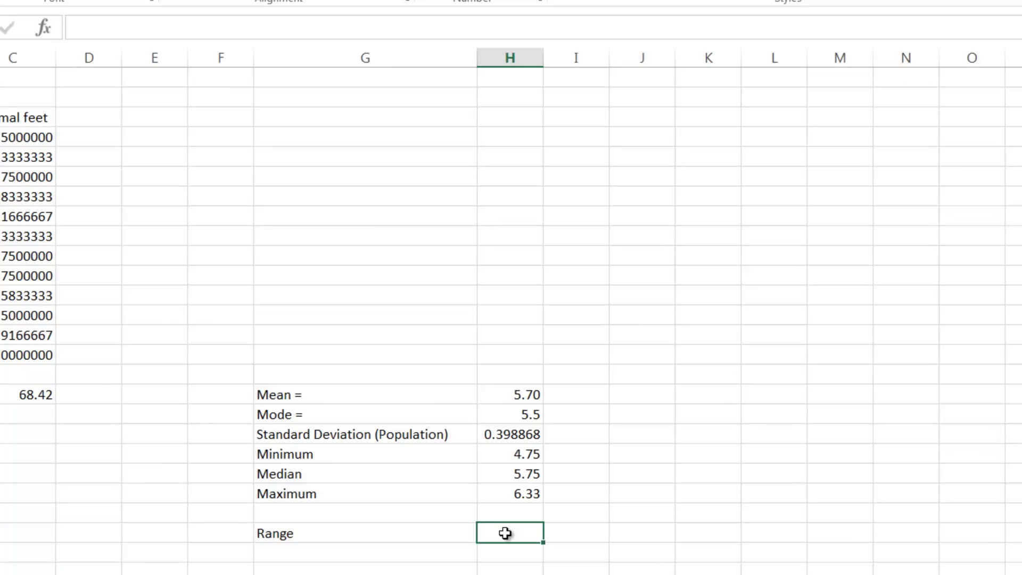
type("=")
left_click(517, 491)
type("-")
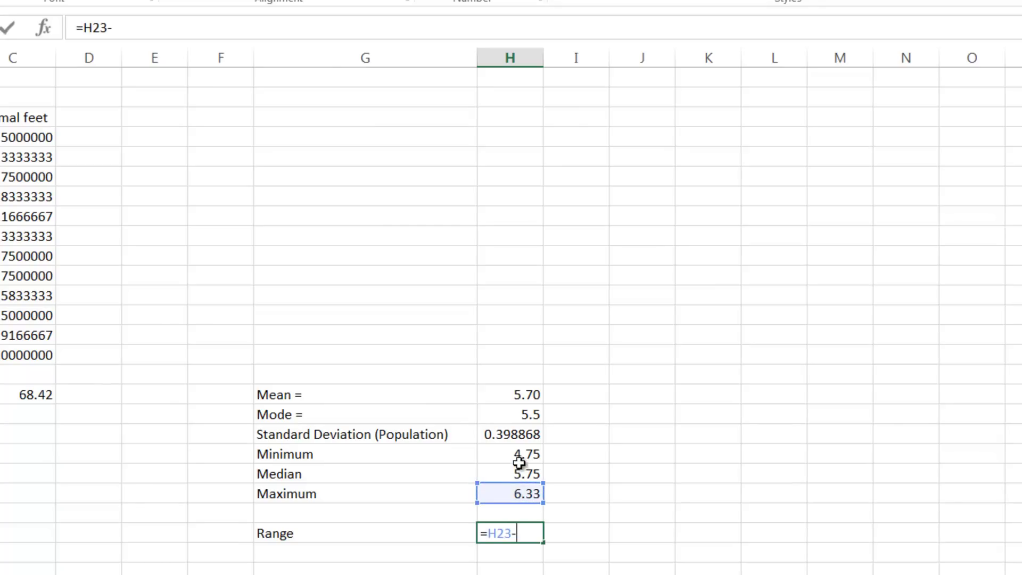
left_click(519, 455)
key("Return")
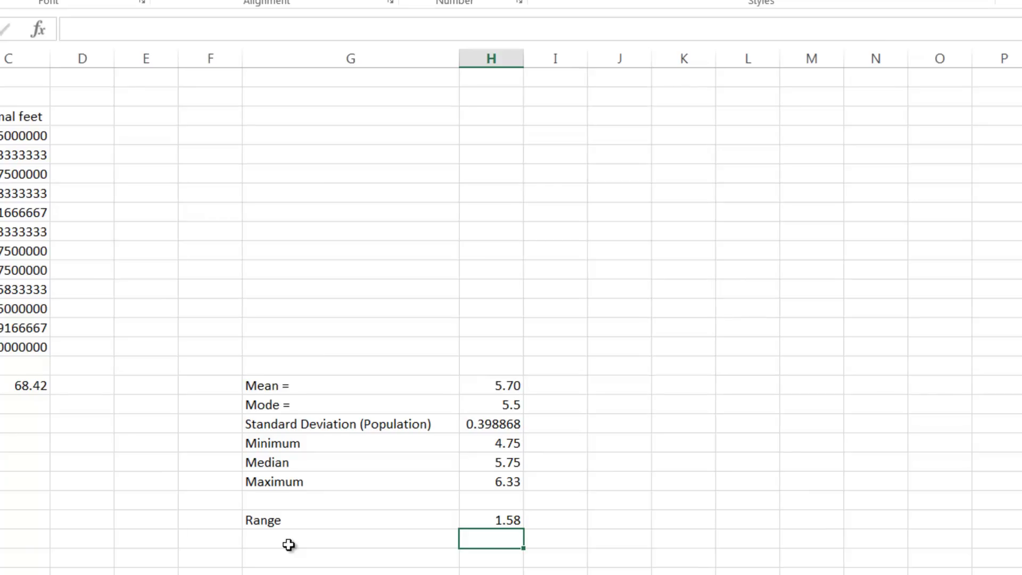
- Format the range value in cell H25 as a number with 0 decimal places
left_click(289, 544)
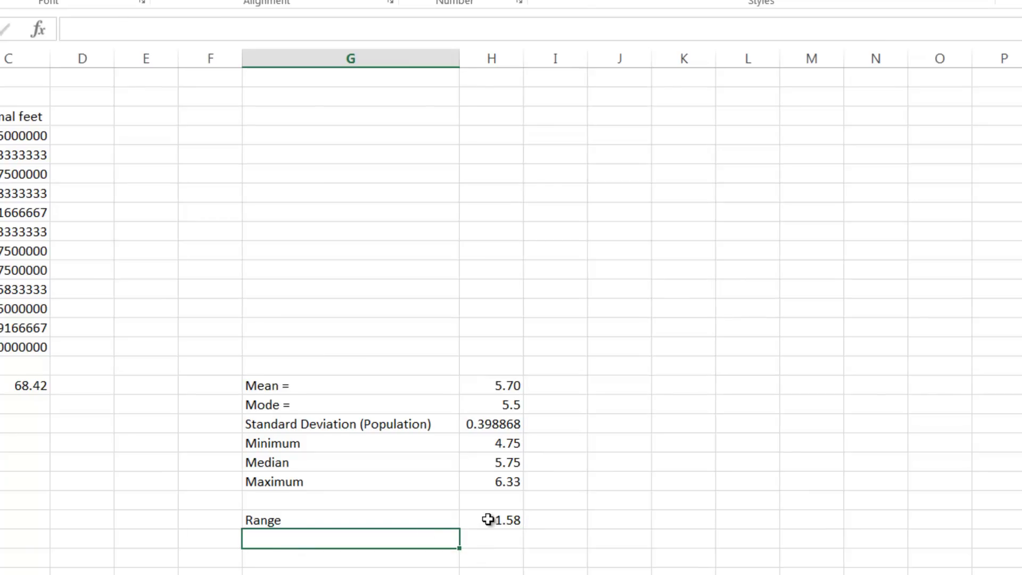
left_click(488, 520)
right_click(488, 520)
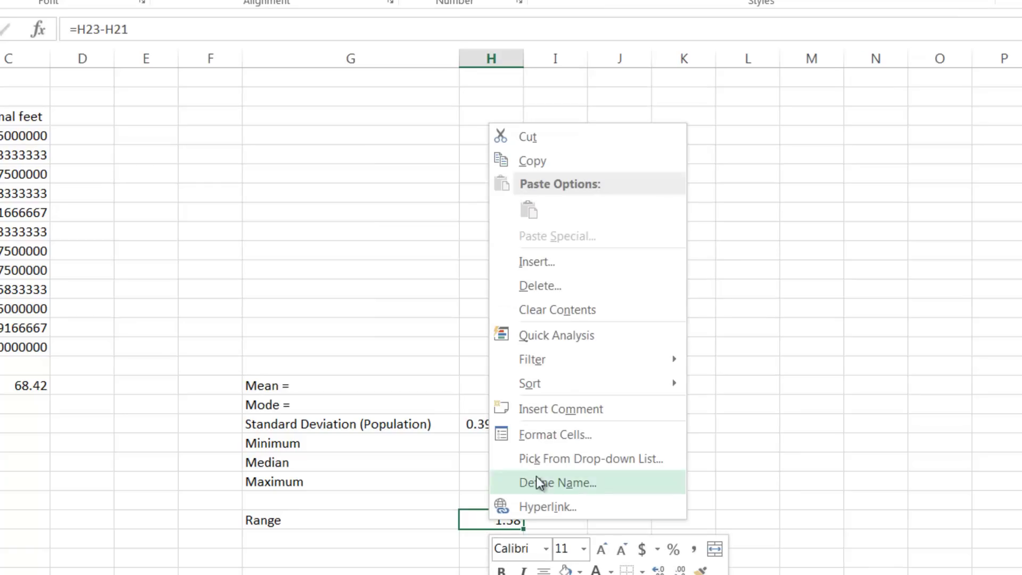
left_click(563, 437)
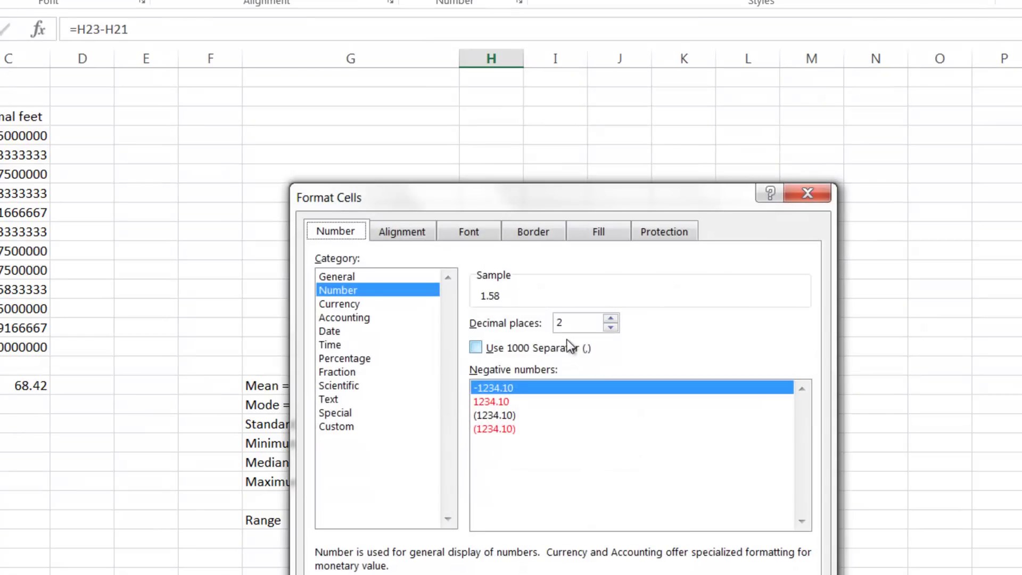
left_click(611, 327)
left_click(611, 327)
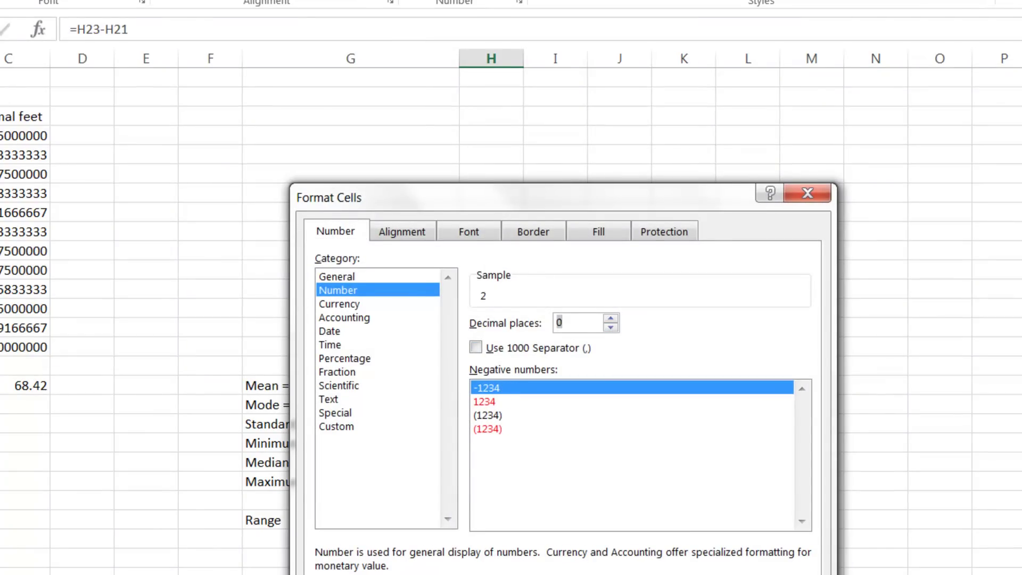
key("Return")
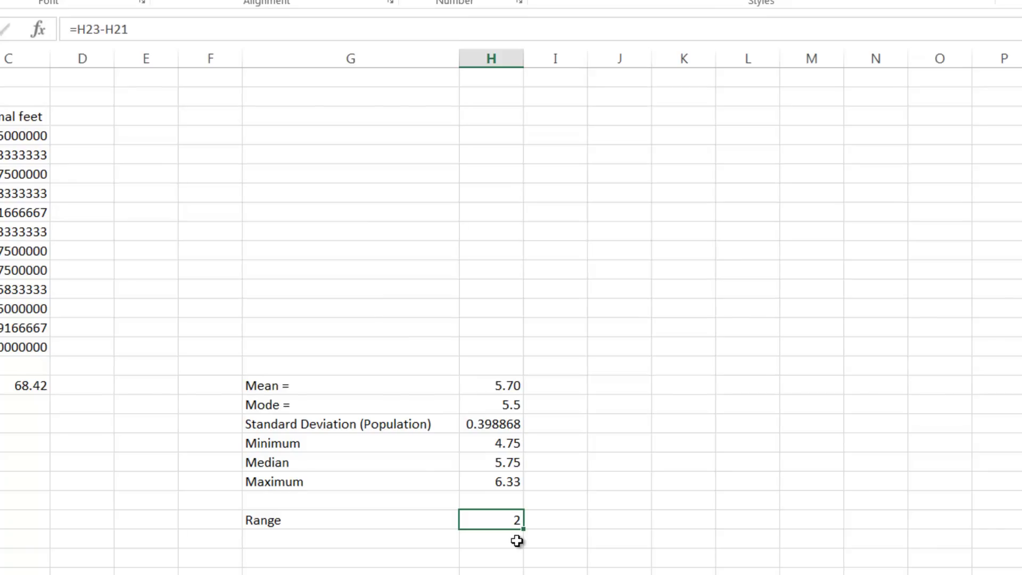
- Label cell G26 "Number of bins" and enter 8 in cell H26
left_click(359, 546)
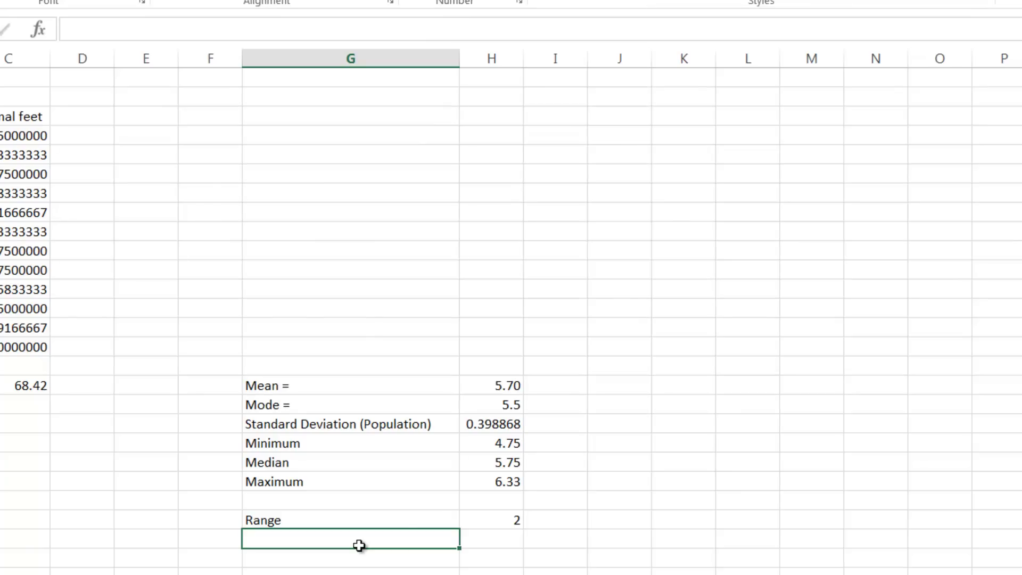
type("Number o")
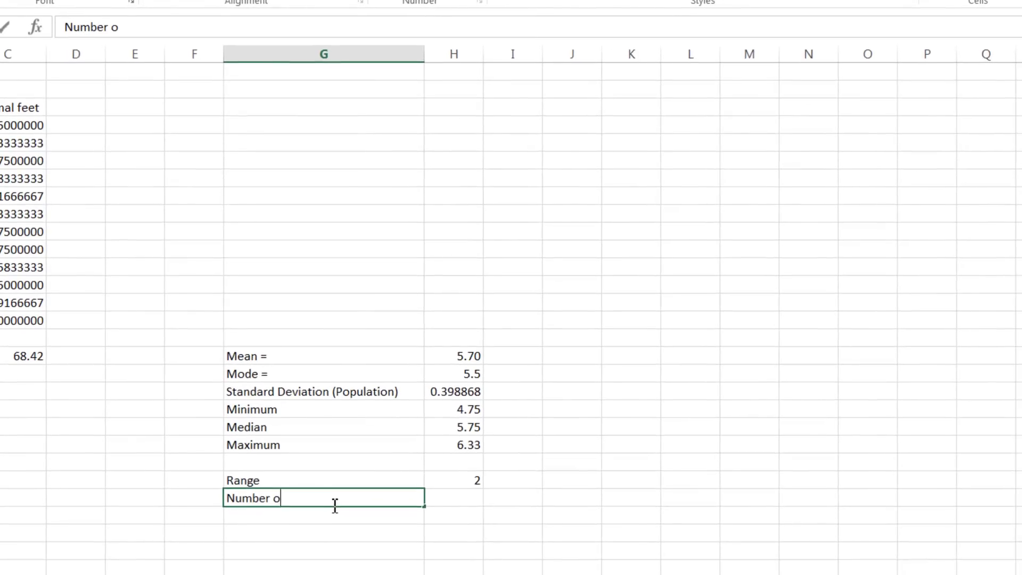
type("f bins")
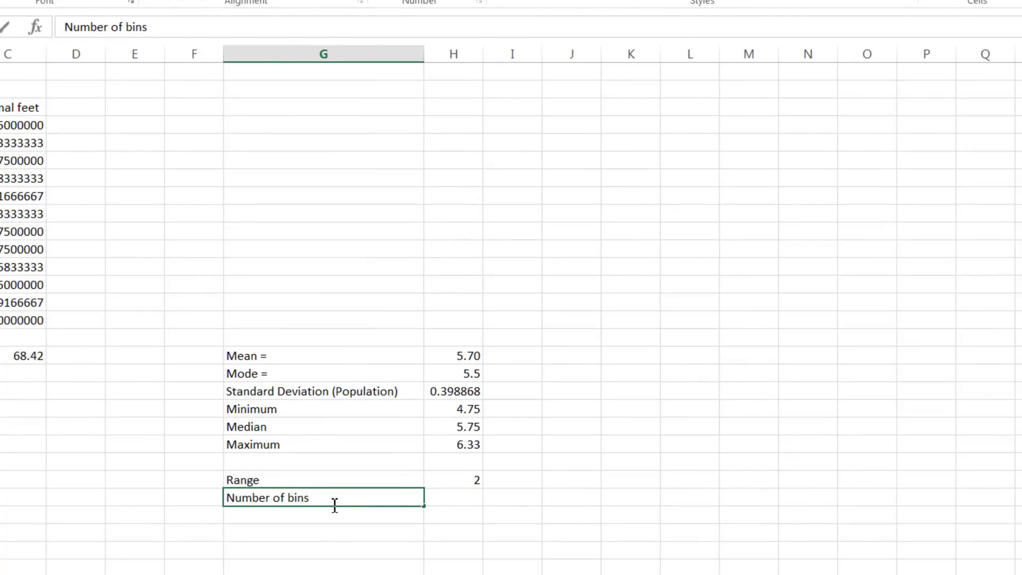
key("Tab")
type("8")
left_click(426, 512)
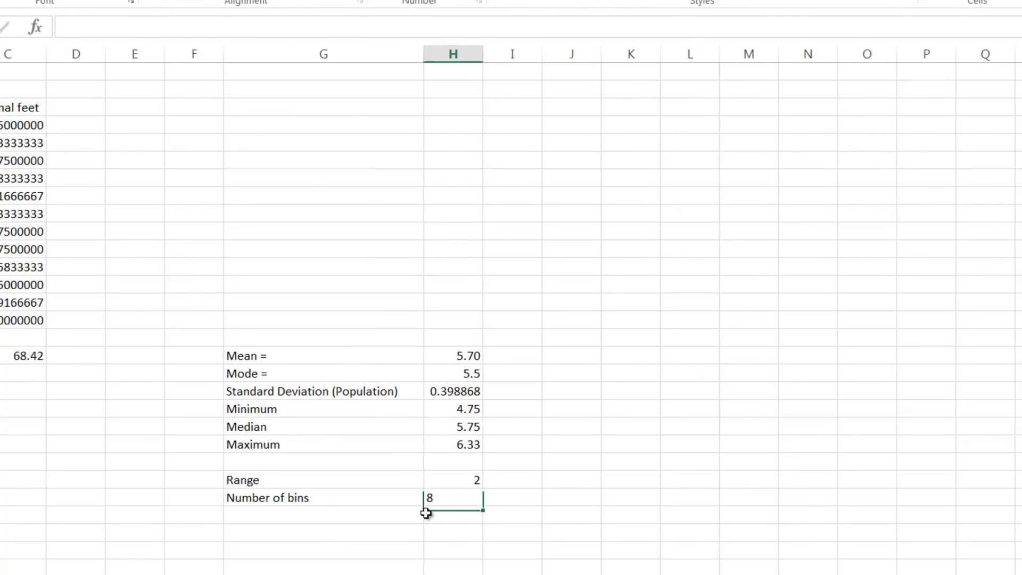
- Label cell G27 "Size of bin" and divide the range by the number of bins in H27 with =H25/H26
left_click(395, 518)
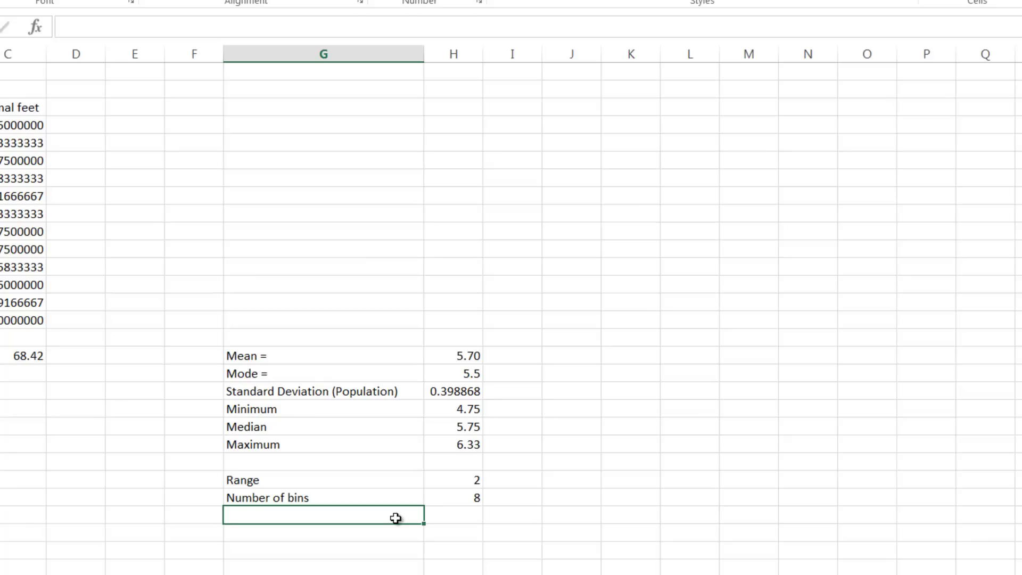
type("Size of bin")
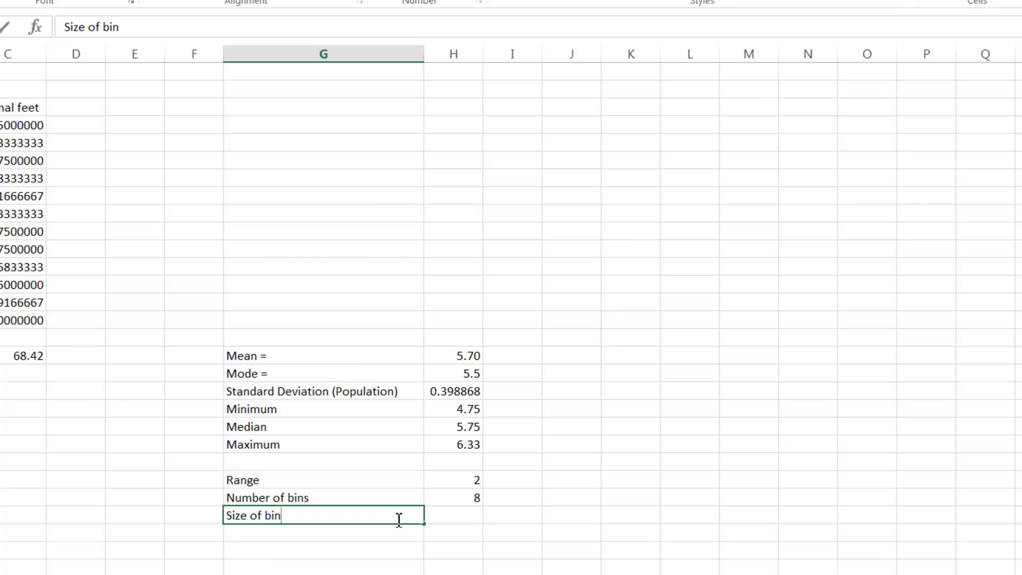
key("Tab")
type("=")
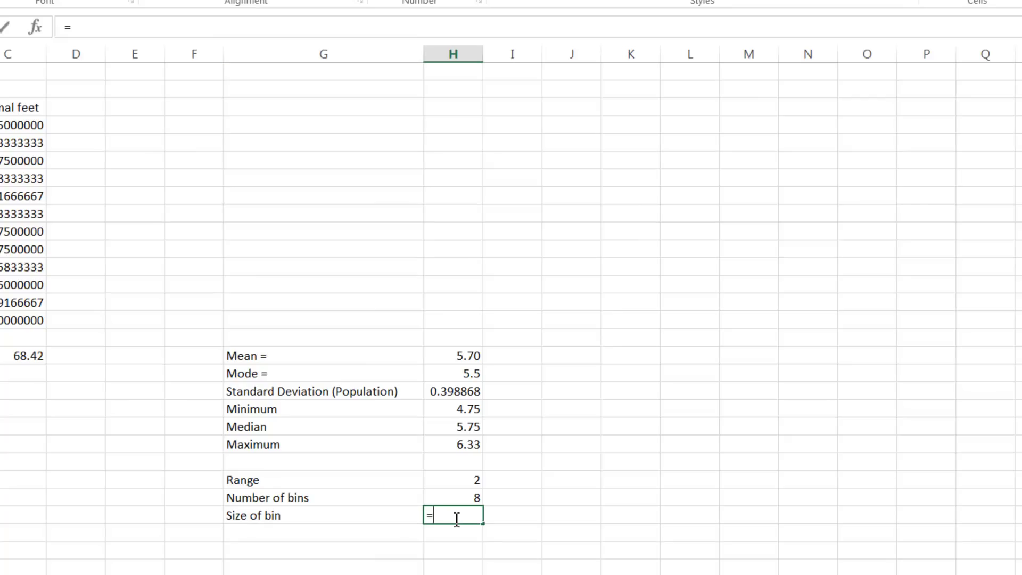
left_click(473, 480)
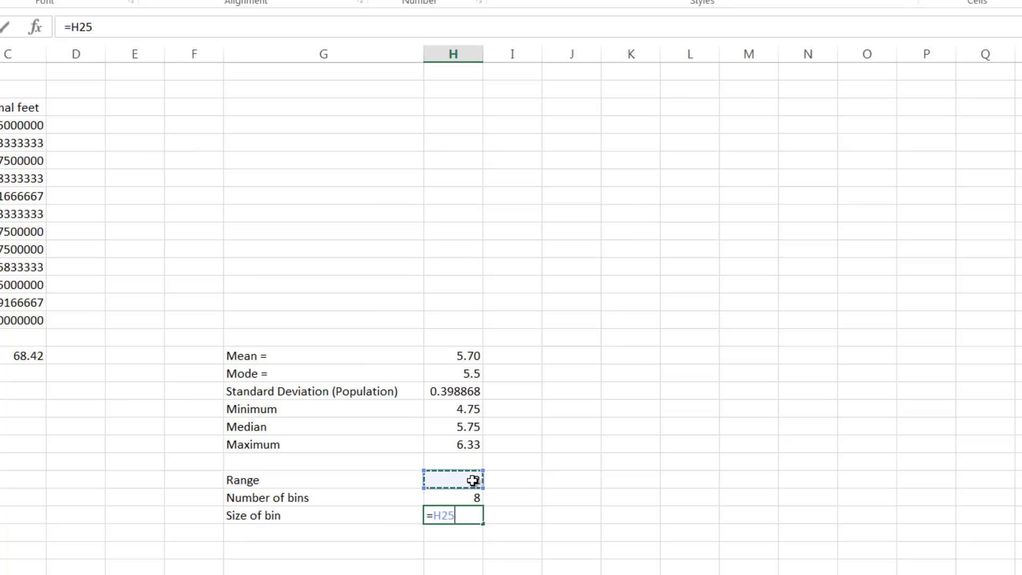
type("/")
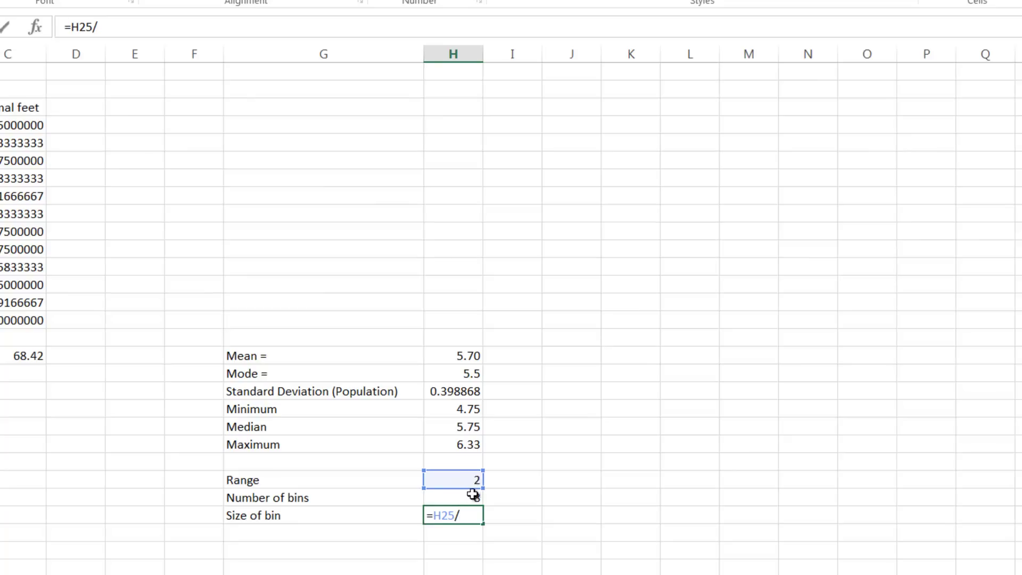
left_click(472, 497)
key("Return")
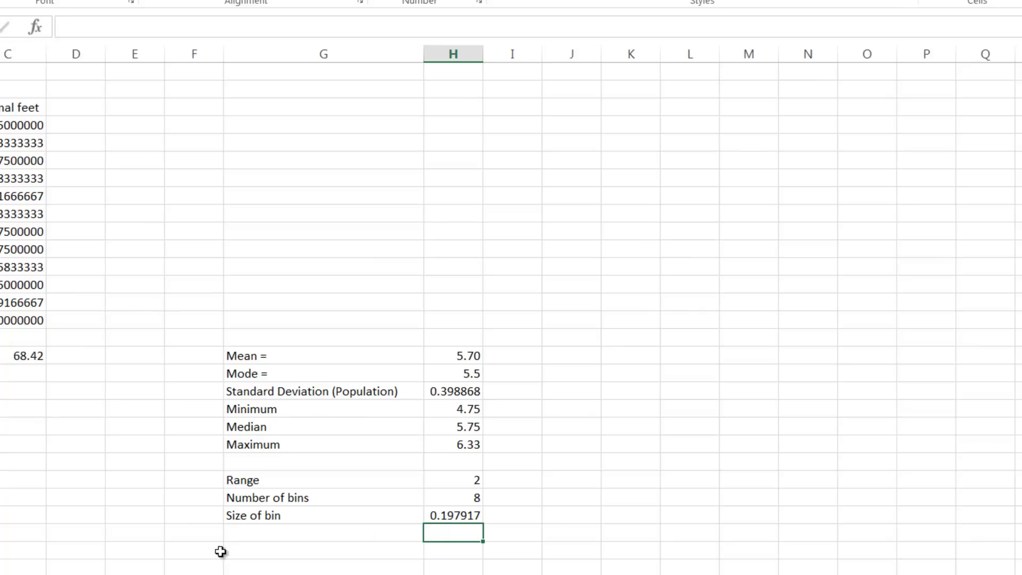
key("Up")
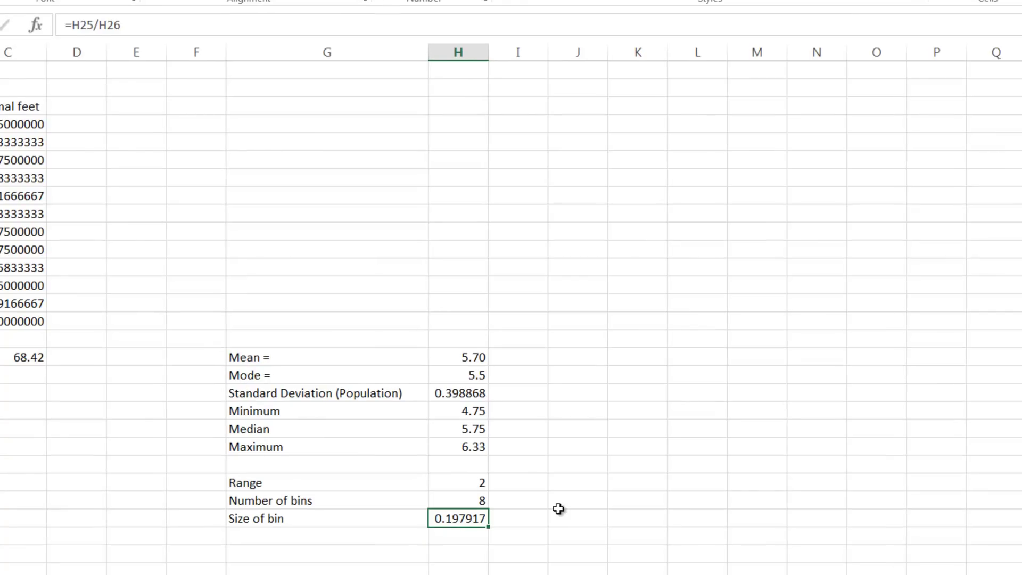
- Replace the range formula in cell H25 with the fixed value 2
left_click(474, 482)
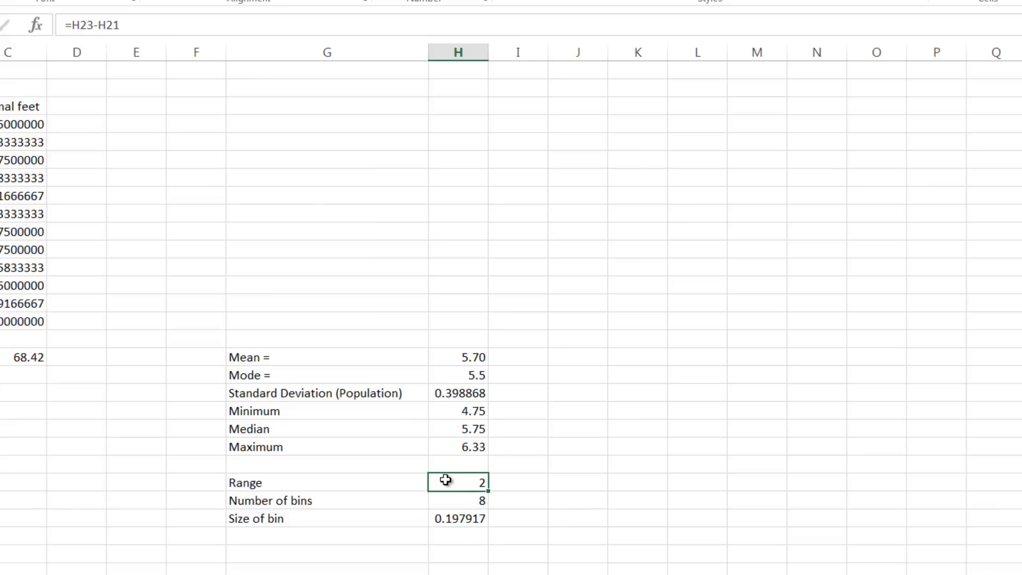
type("2")
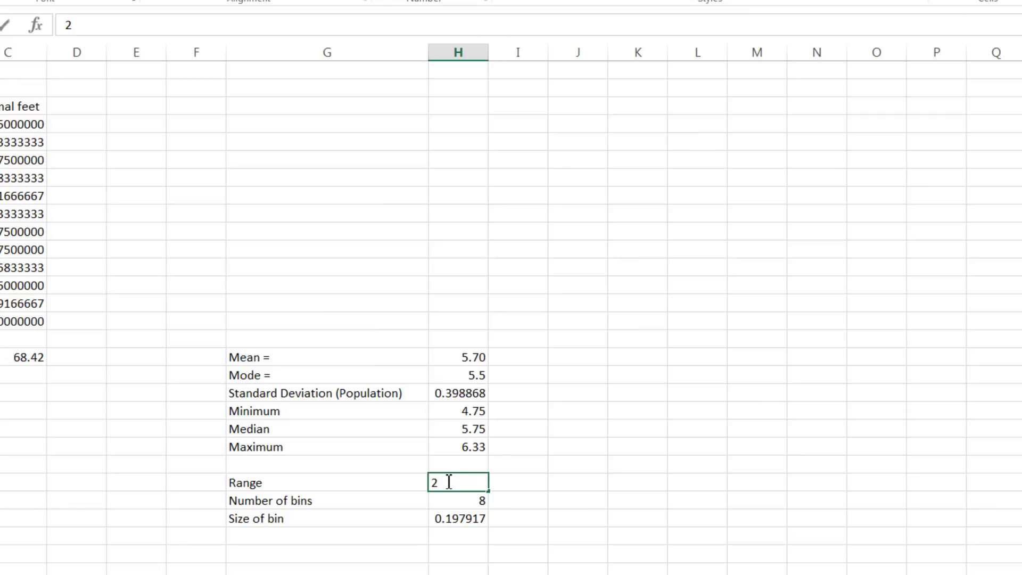
key("Return")
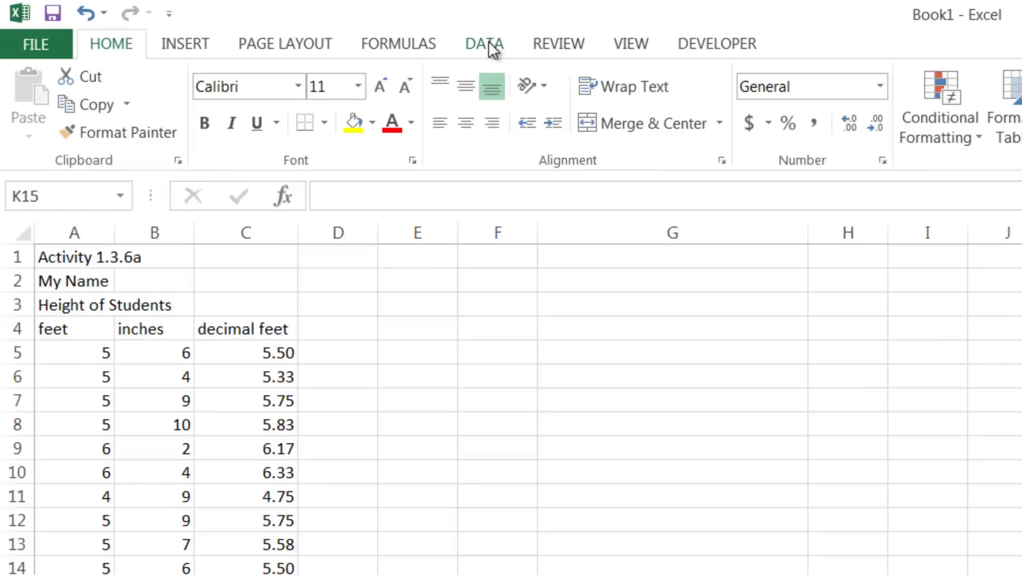
- Open the list of available Excel add-ins from the program's add-in options
left_click(488, 45)
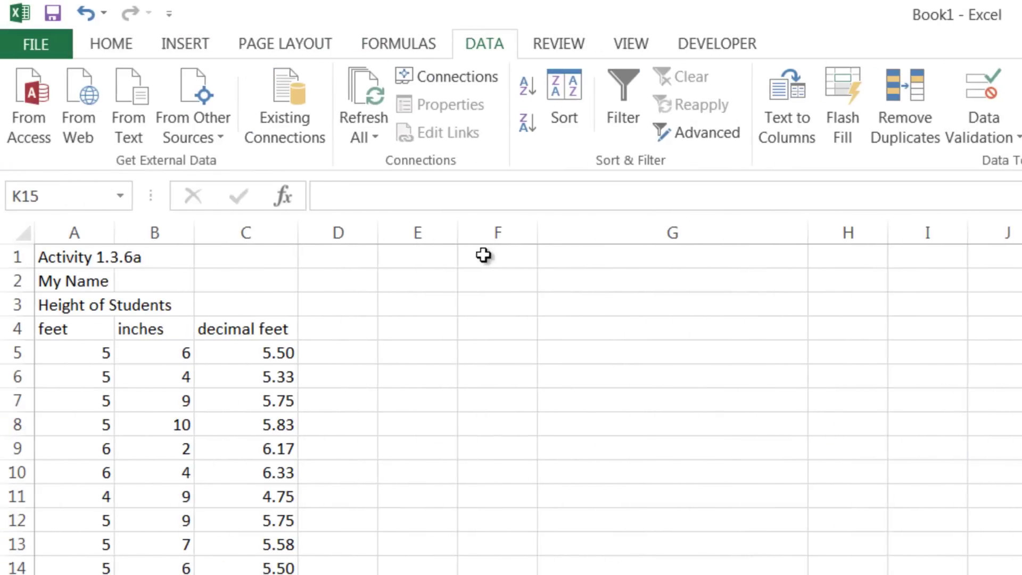
left_click(36, 45)
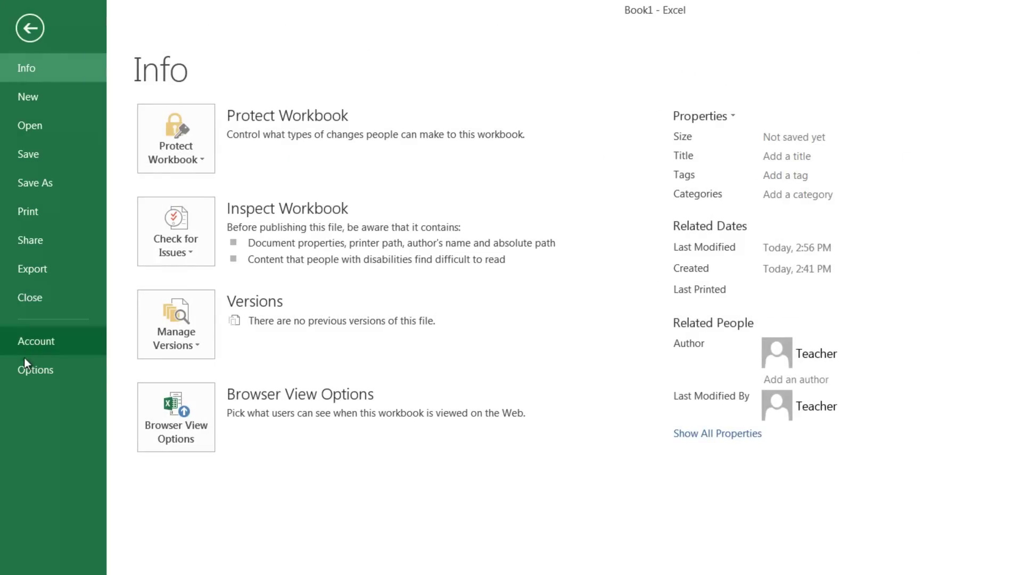
left_click(26, 373)
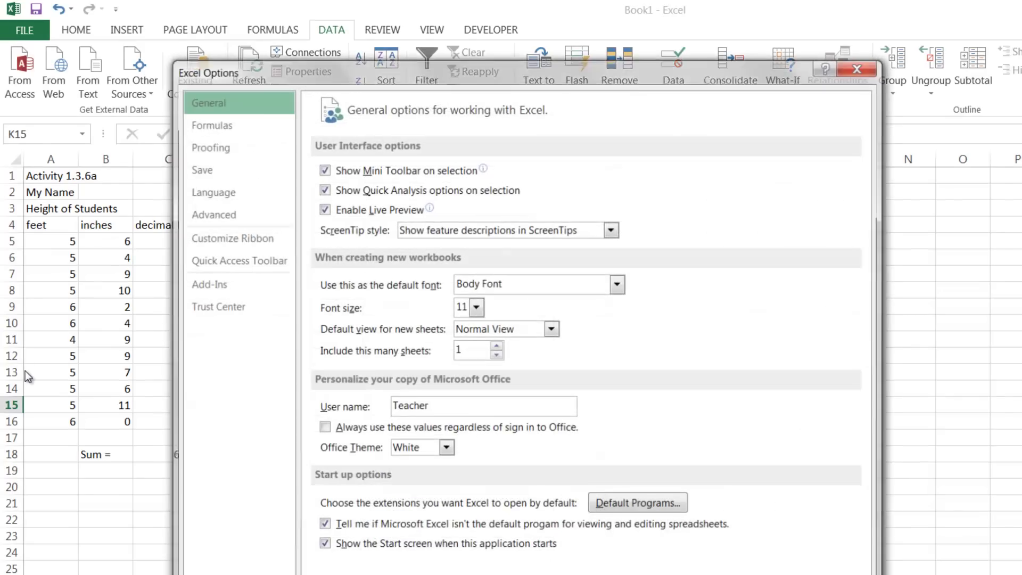
left_click(199, 283)
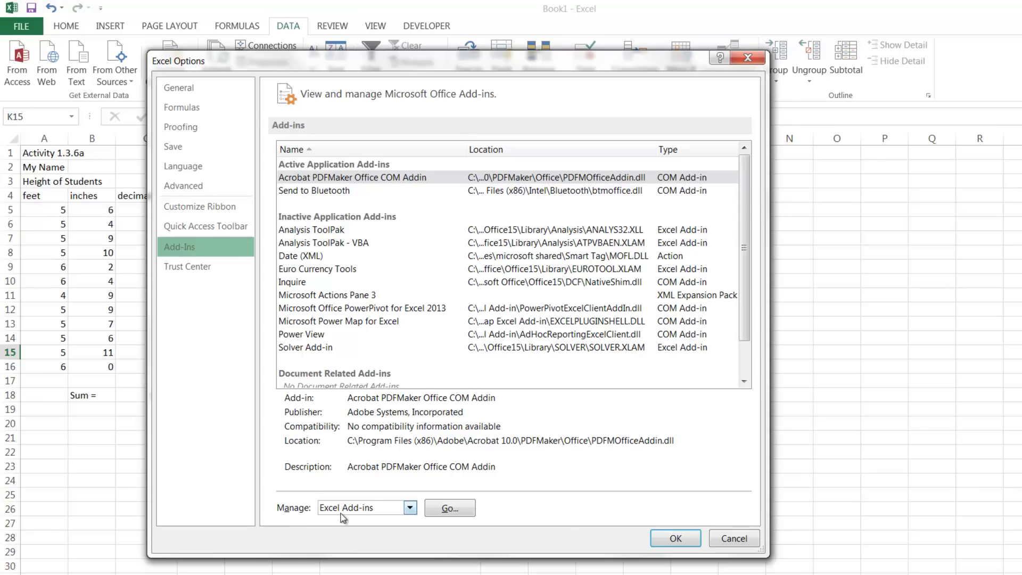
left_click(441, 513)
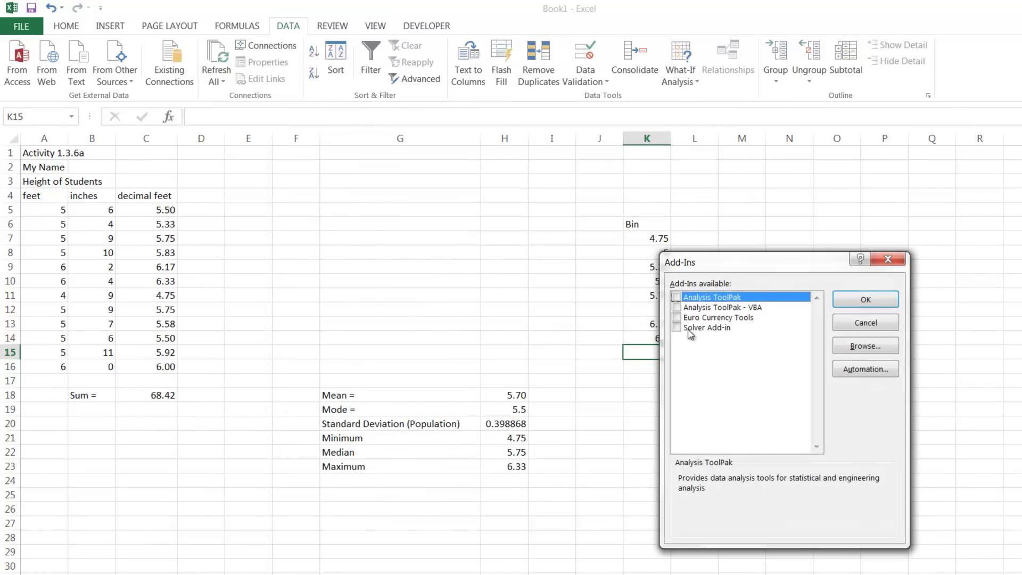
- Enable the Analysis ToolPak, Analysis ToolPak - VBA, Euro Currency Tools and Solver Add-in
left_click(676, 297)
left_click(677, 308)
left_click(676, 307)
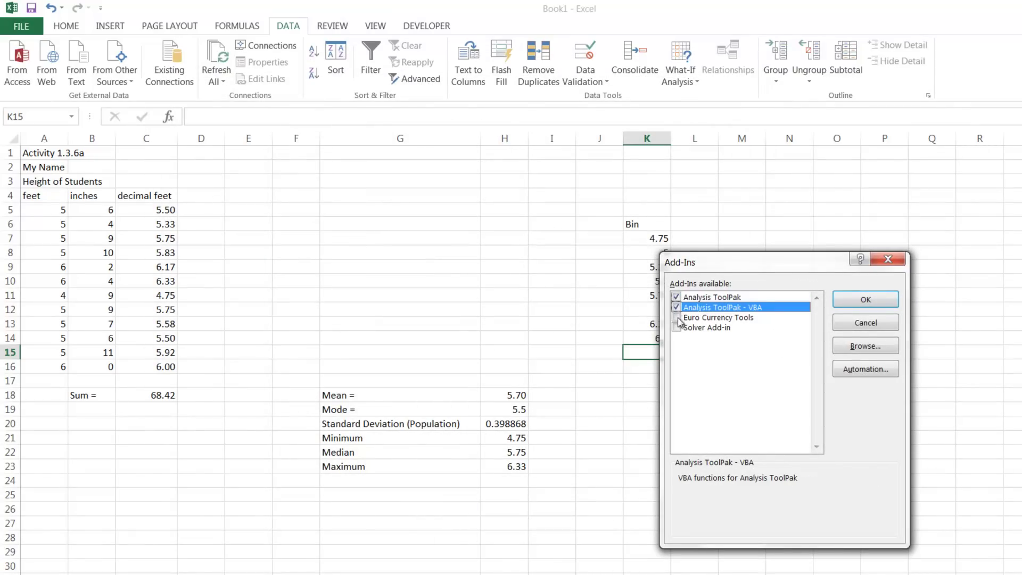
left_click(676, 318)
left_click(677, 327)
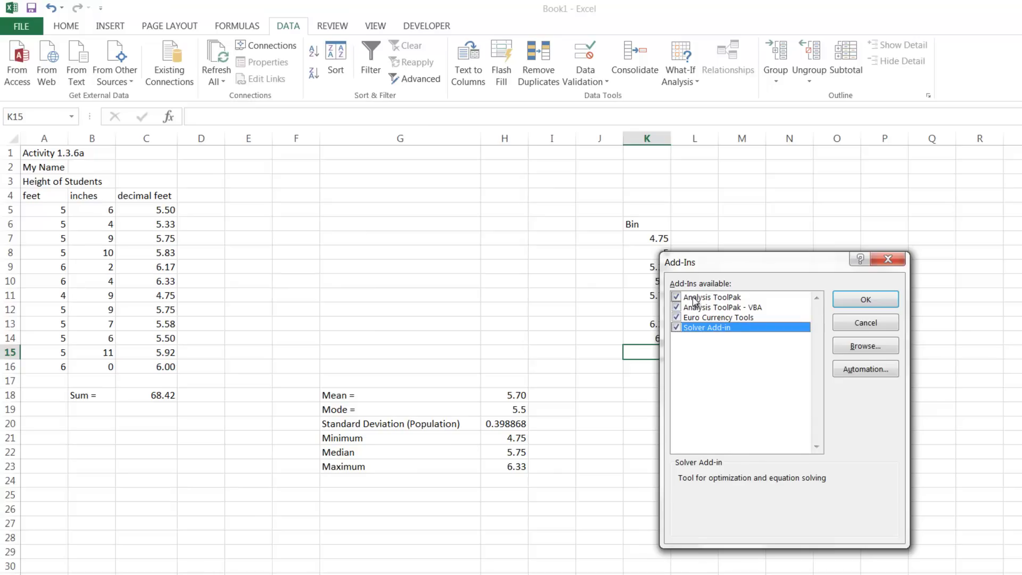
left_click(677, 297)
left_click(843, 309)
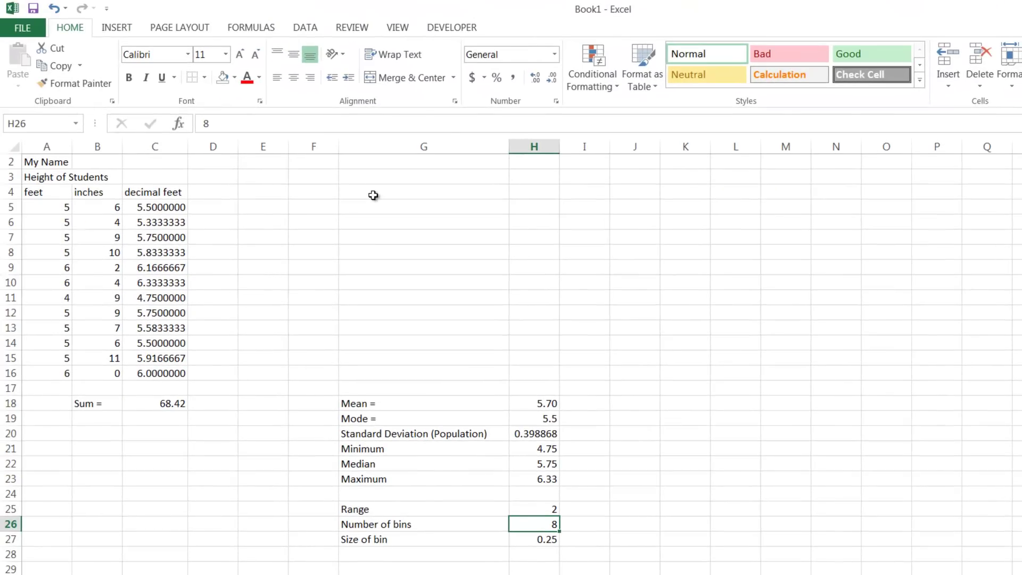
- Label cell G4 "Bin" and enter the first bin value 4.75 in cell G5
left_click(373, 195)
type("Bin")
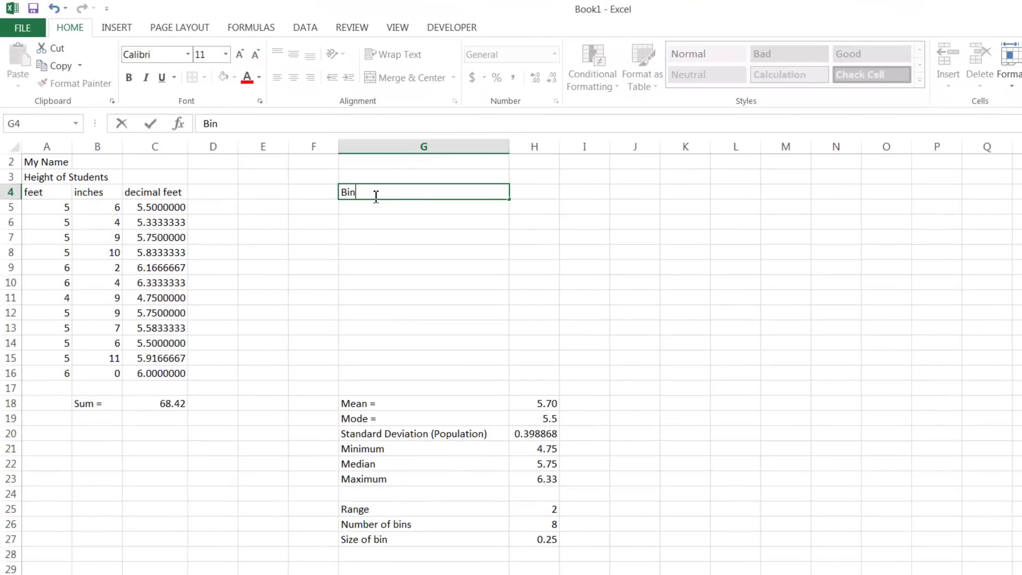
key("Return")
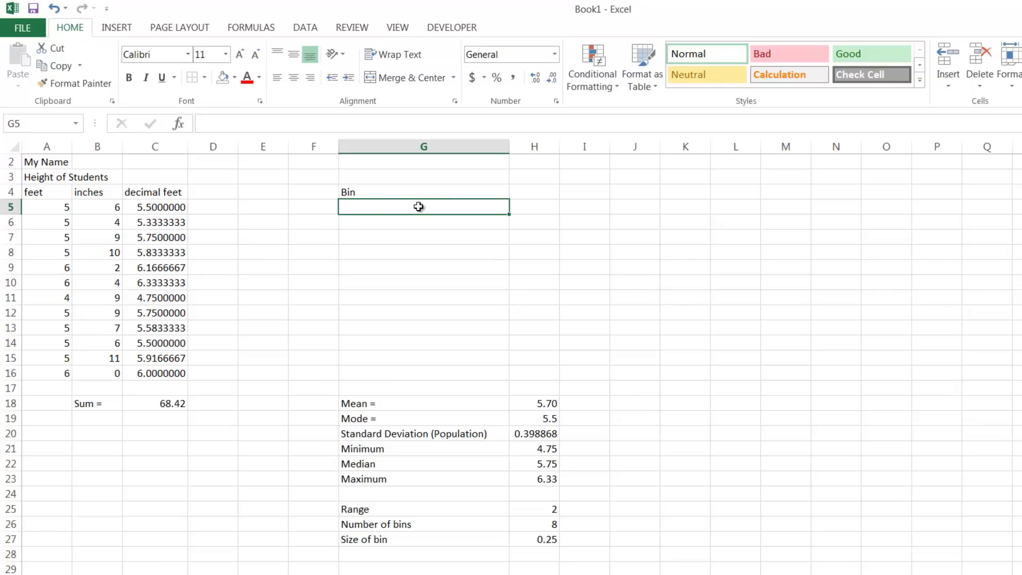
type("4.75")
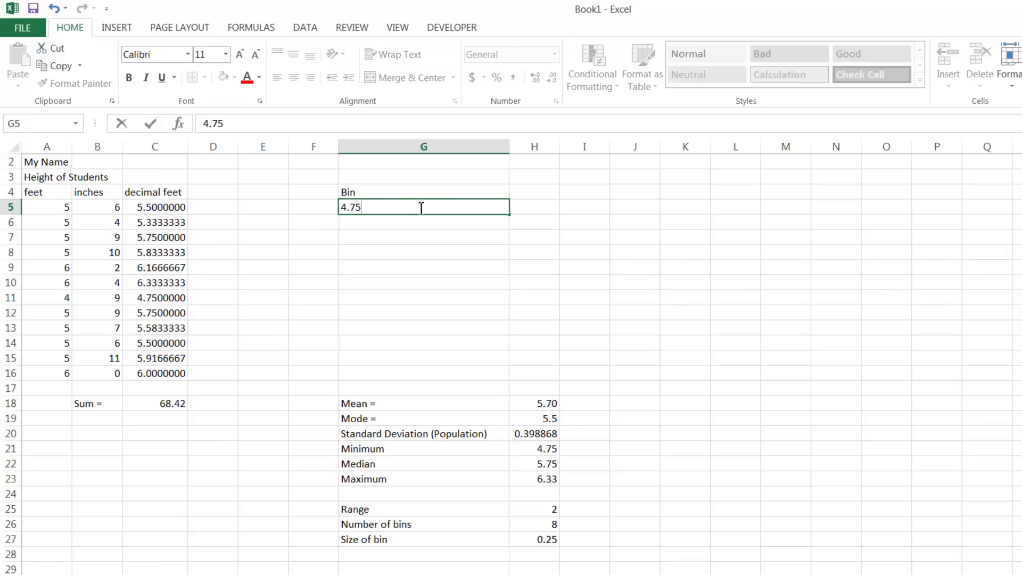
key("Return")
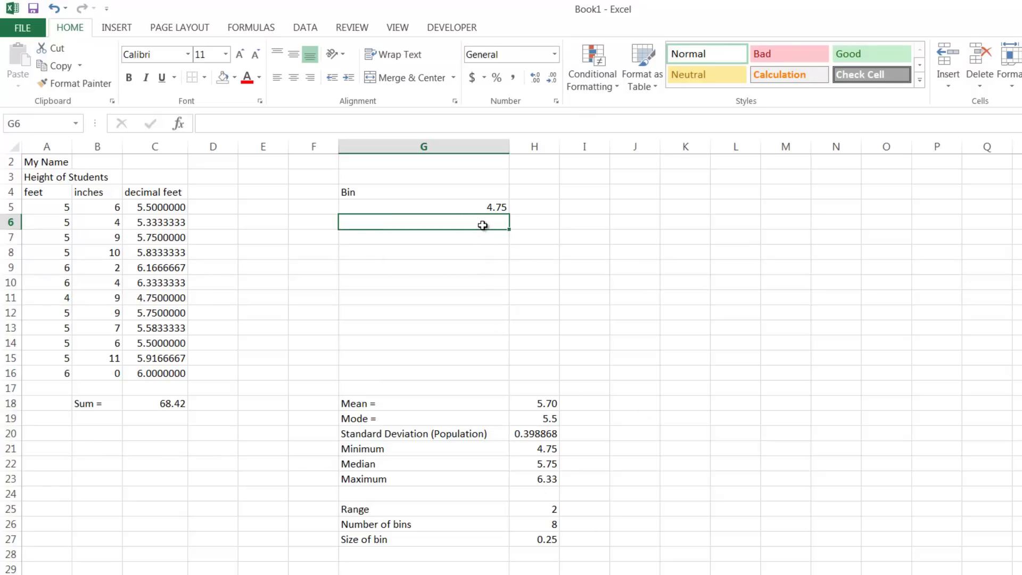
- Calculate the second bin value in cell G6 by adding the bin size with =G5+H27
type("=")
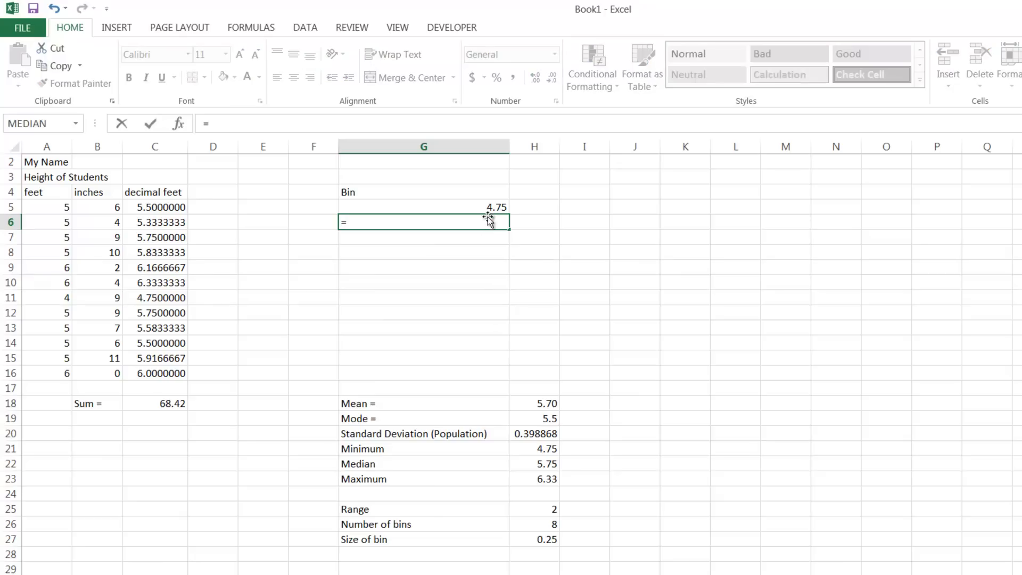
left_click(493, 207)
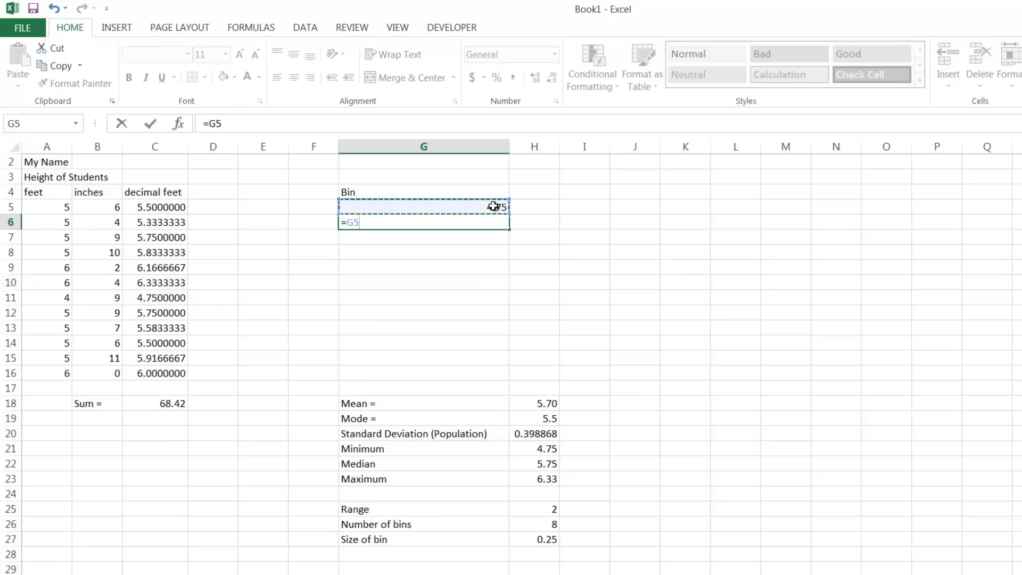
type("+")
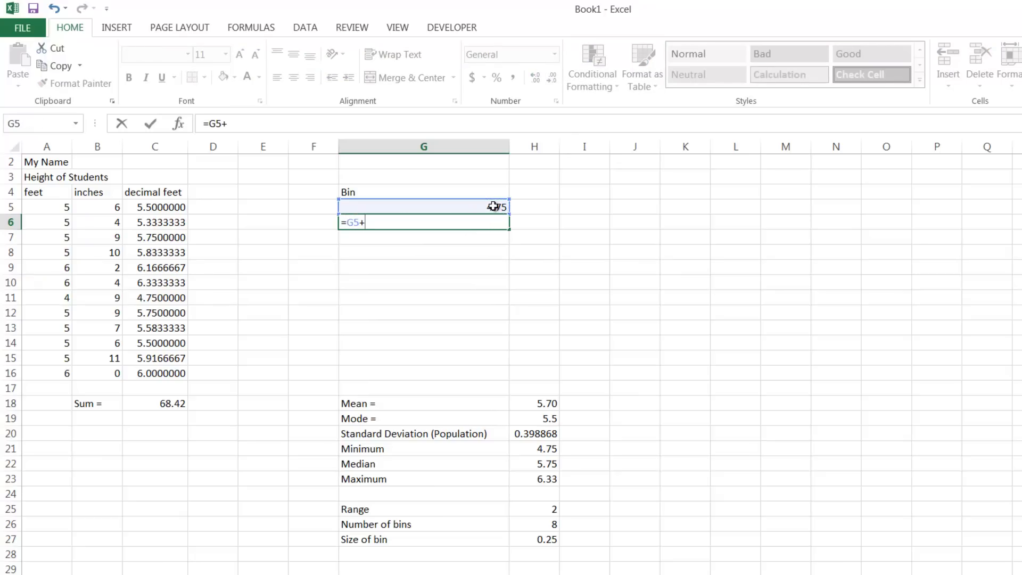
left_click(536, 541)
key("Return")
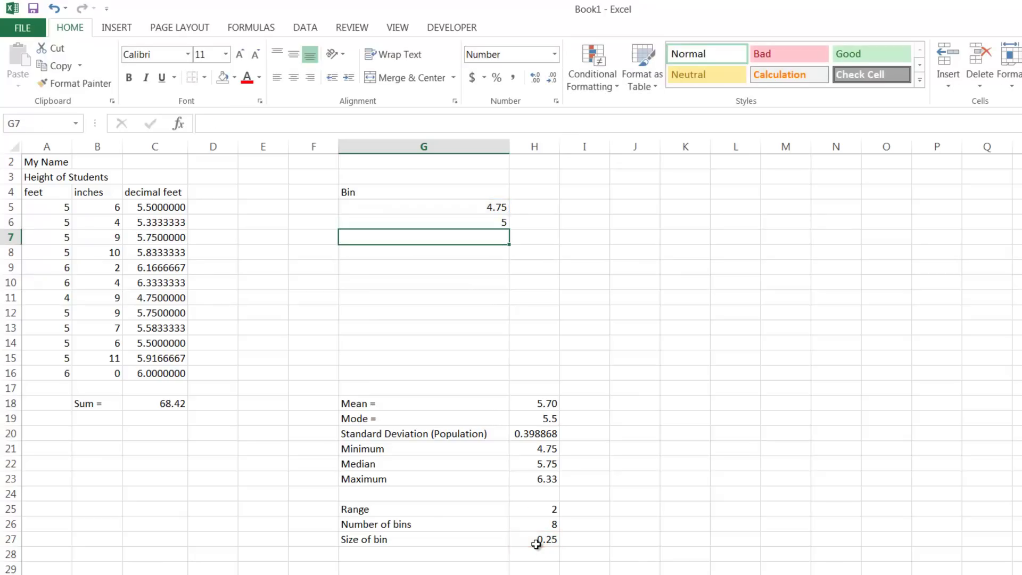
- Try to fill the relative bin formula from G6 down to G12 and check the references in G6 and G7
left_click(501, 224)
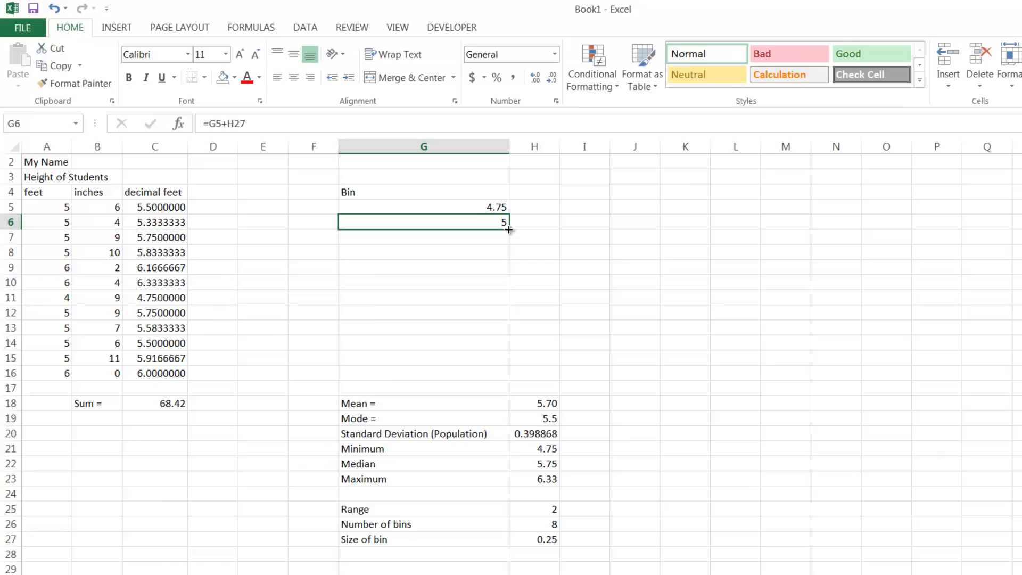
left_click_drag(509, 229, 504, 319)
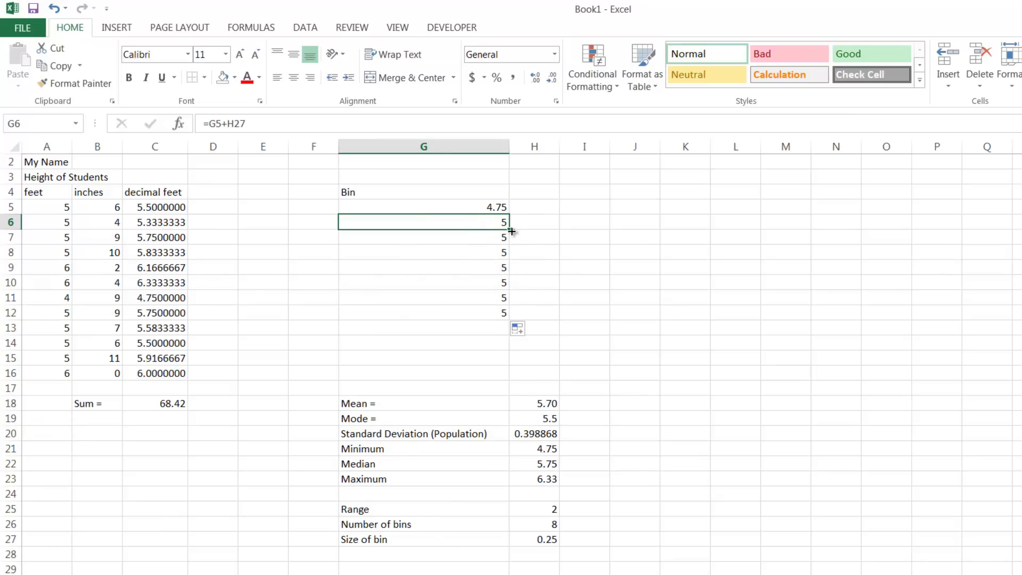
left_click(488, 238)
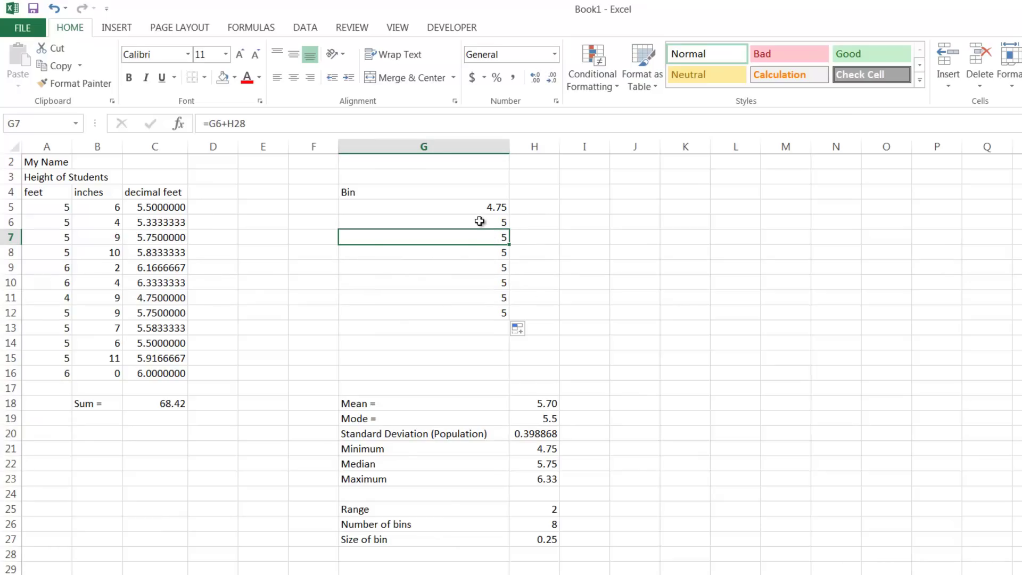
left_click(480, 221)
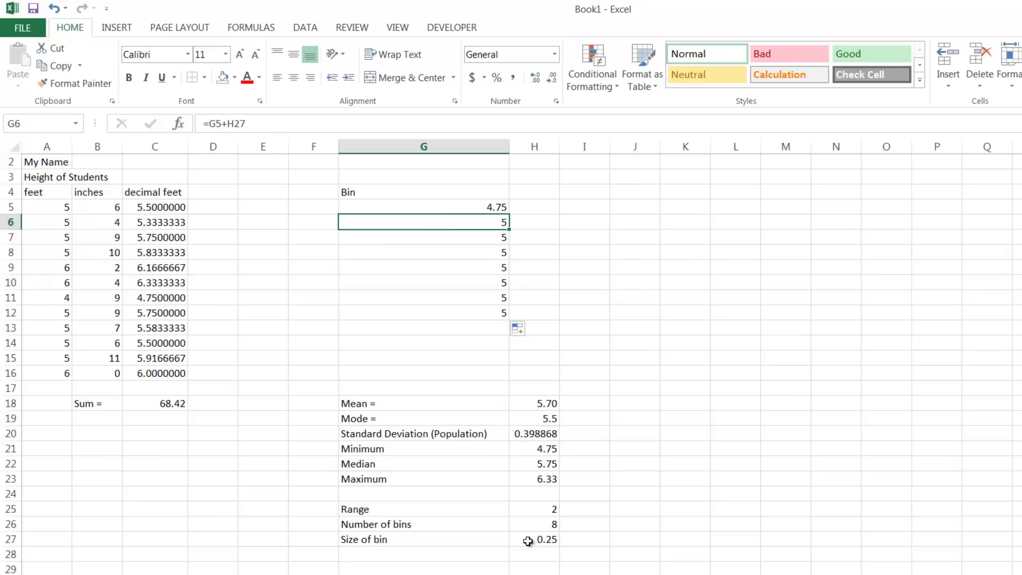
left_click(485, 238)
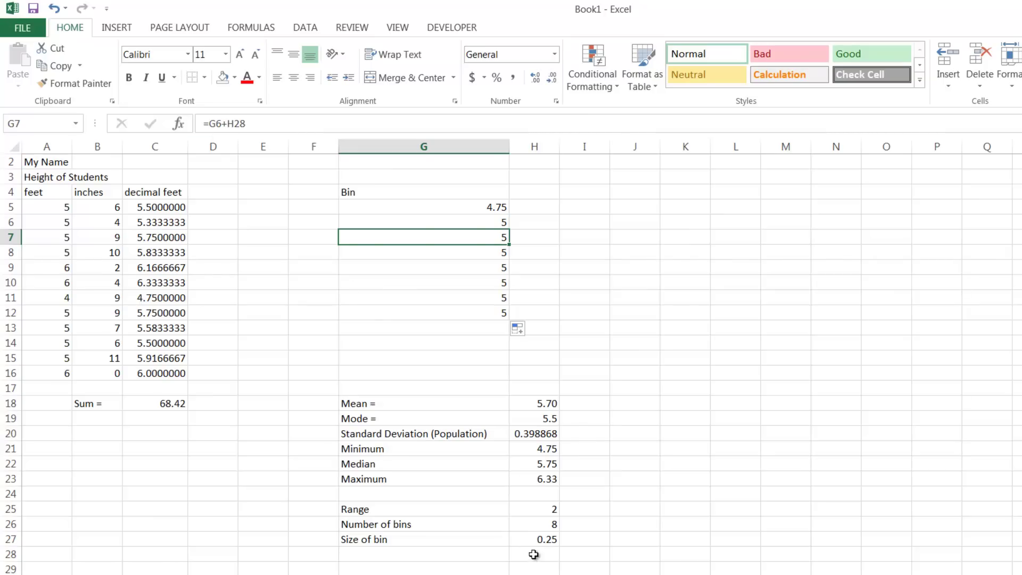
- Make the bin size reference in cell G6 absolute so the formula reads =G5+$H$27
left_click(423, 223)
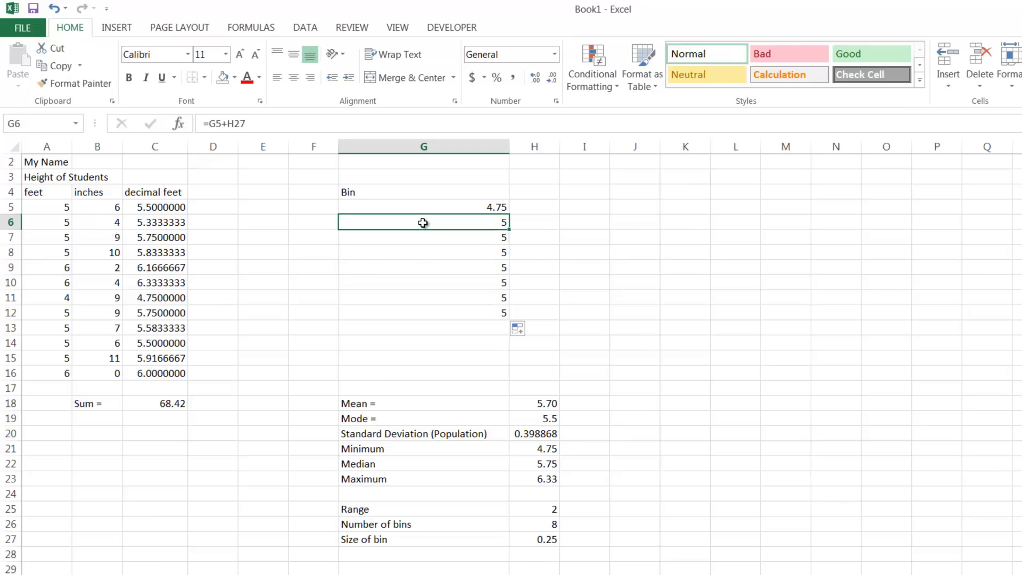
left_click(228, 124)
type("$")
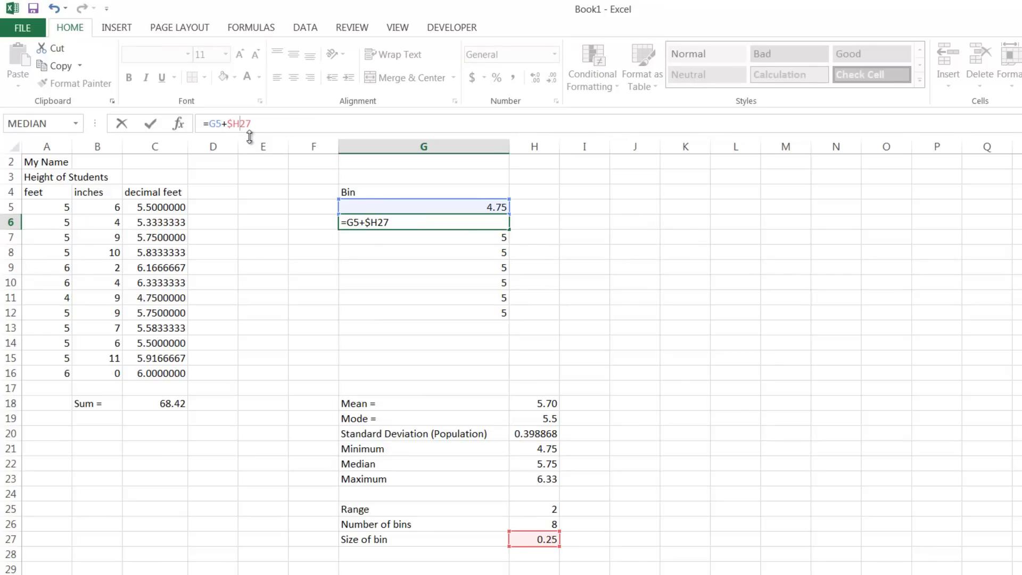
left_click(246, 126)
type("$")
key("Return")
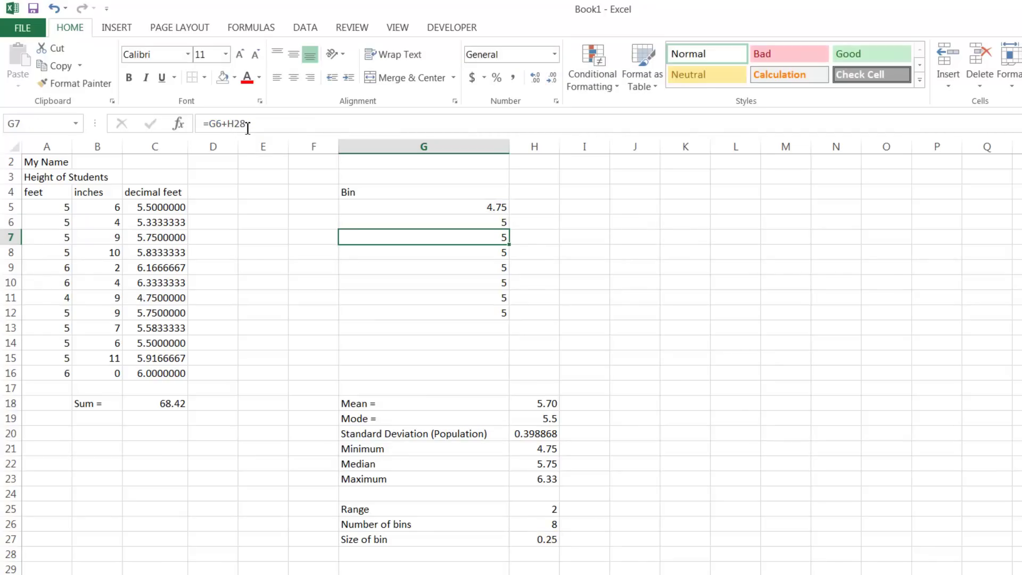
- Fill the bin formula with the absolute reference from G6 down to G12 and check the cells G5 and G6
left_click(450, 225)
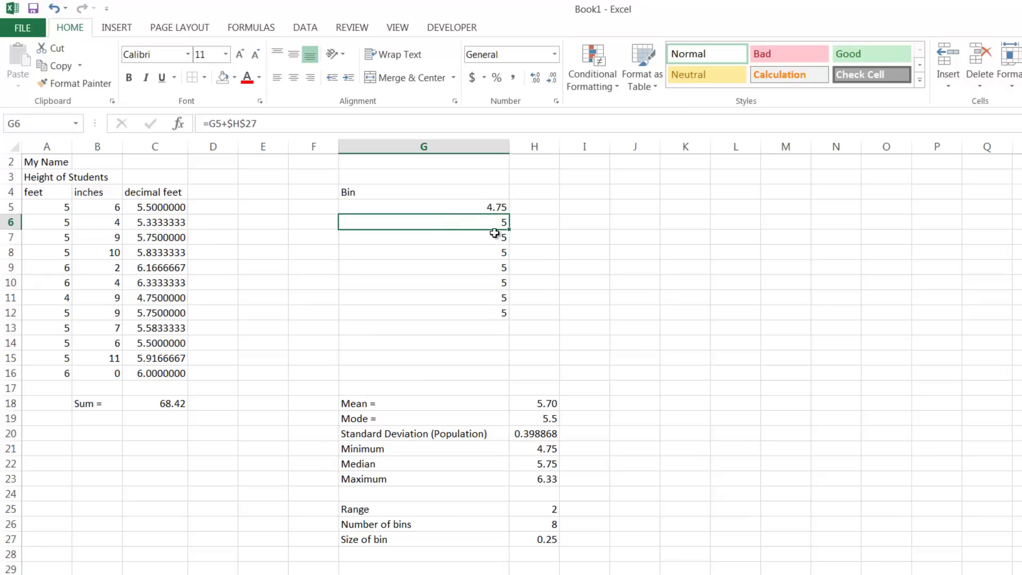
left_click_drag(510, 230, 506, 318)
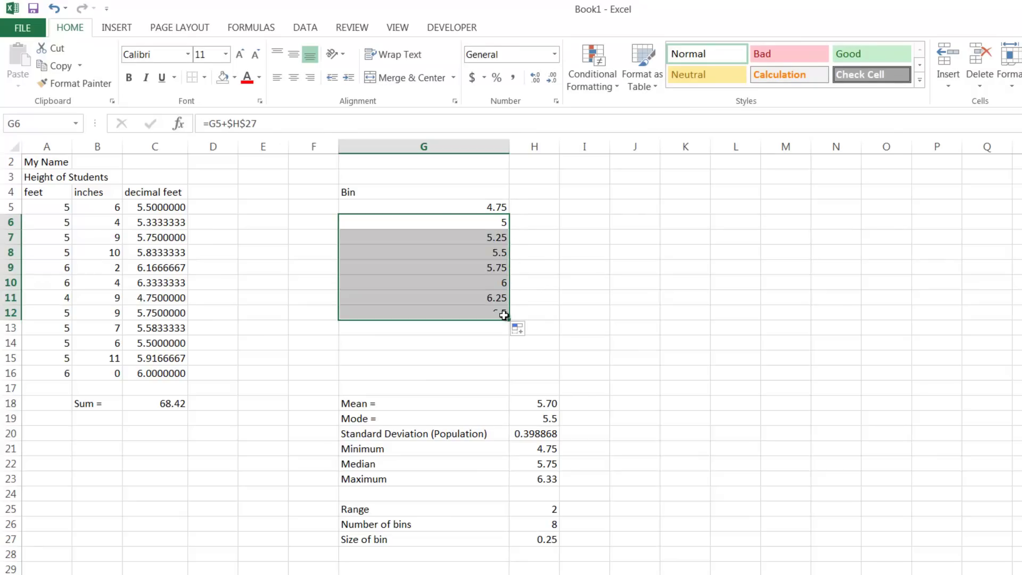
left_click(551, 326)
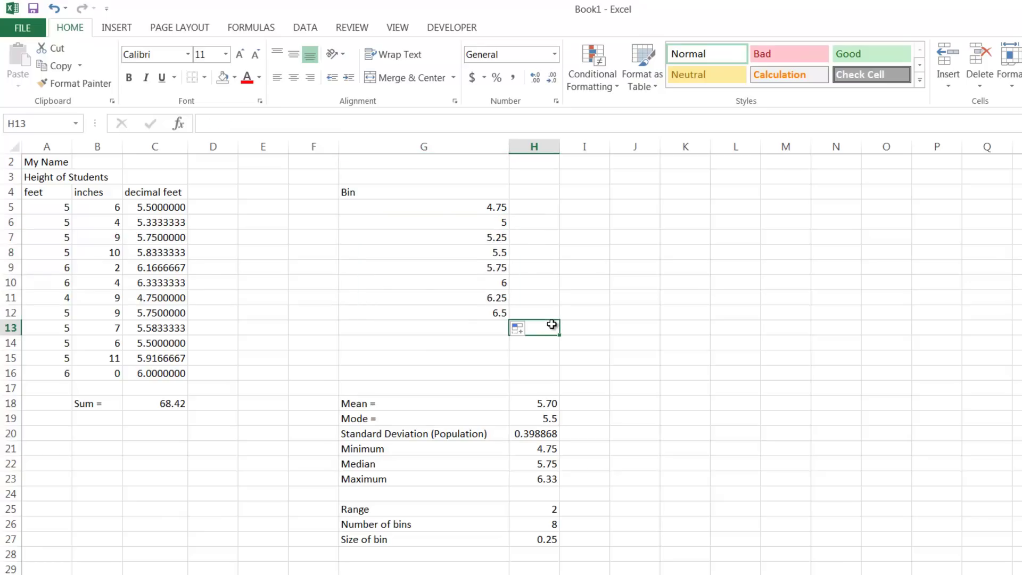
left_click(484, 221)
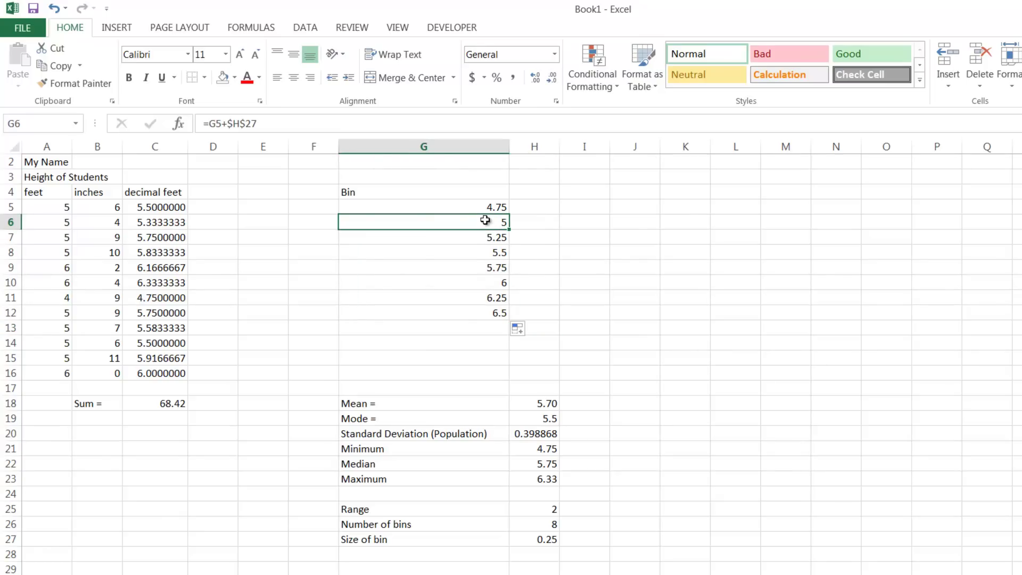
left_click(481, 209)
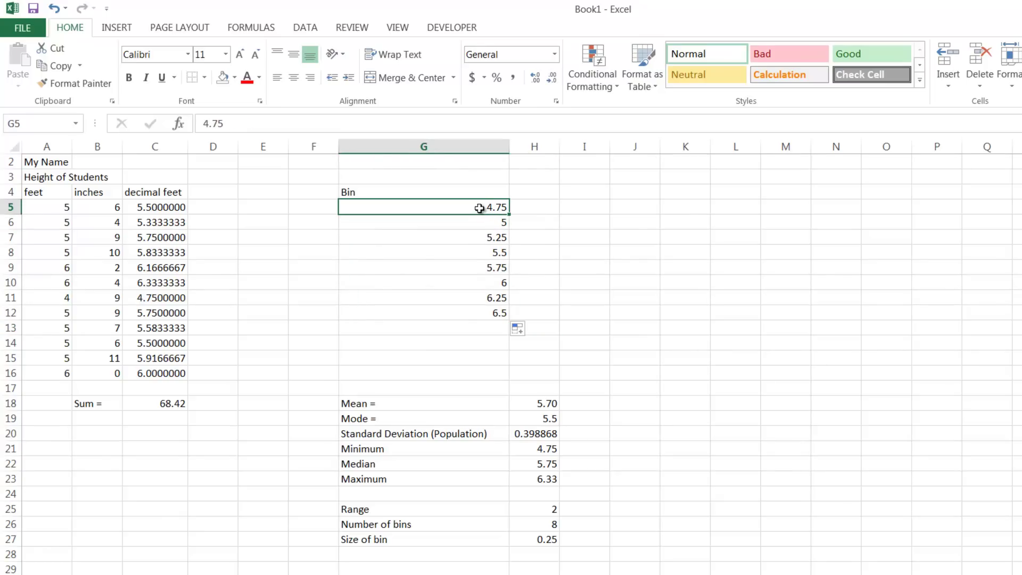
left_click(479, 221)
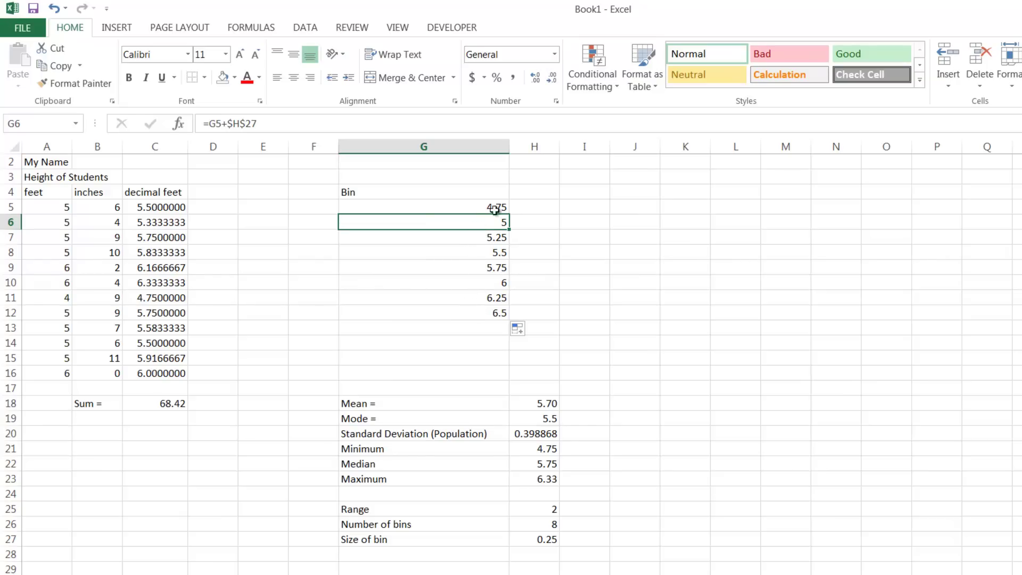
- Format the bin values in G5:G12 as numbers with 3 decimal places
left_click_drag(475, 208, 477, 314)
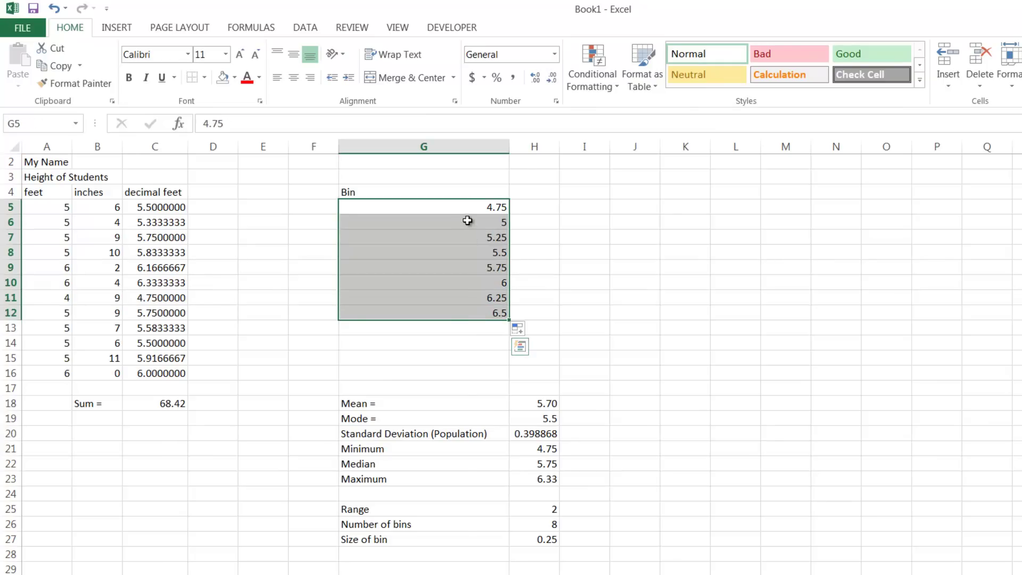
right_click(467, 221)
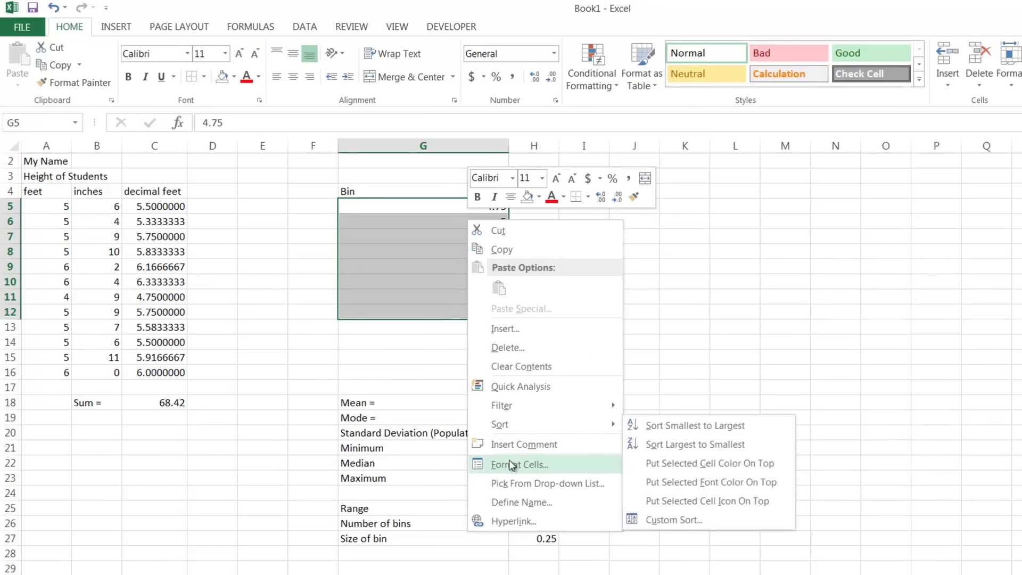
left_click(508, 465)
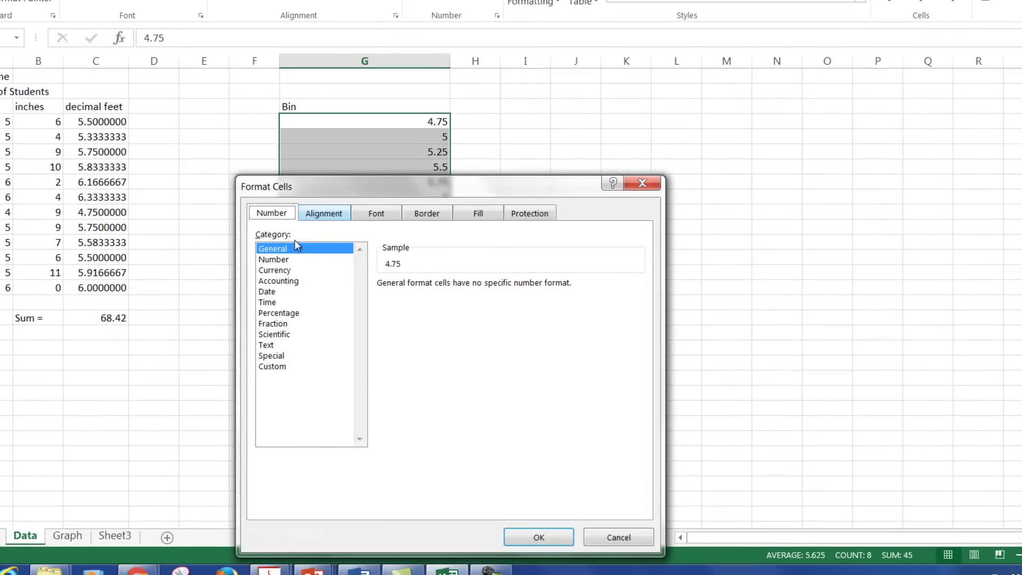
left_click(285, 260)
left_click(487, 281)
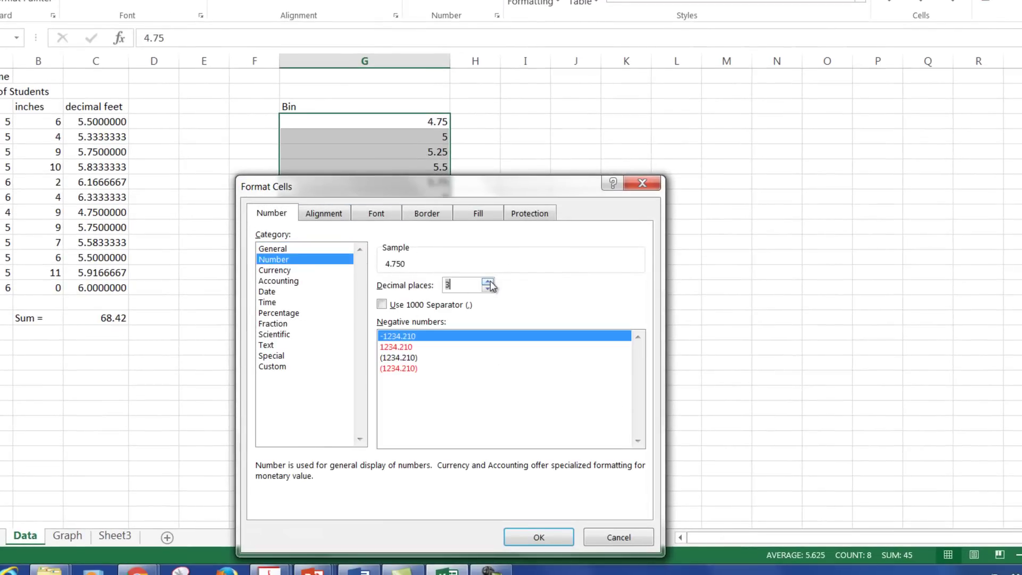
left_click(534, 539)
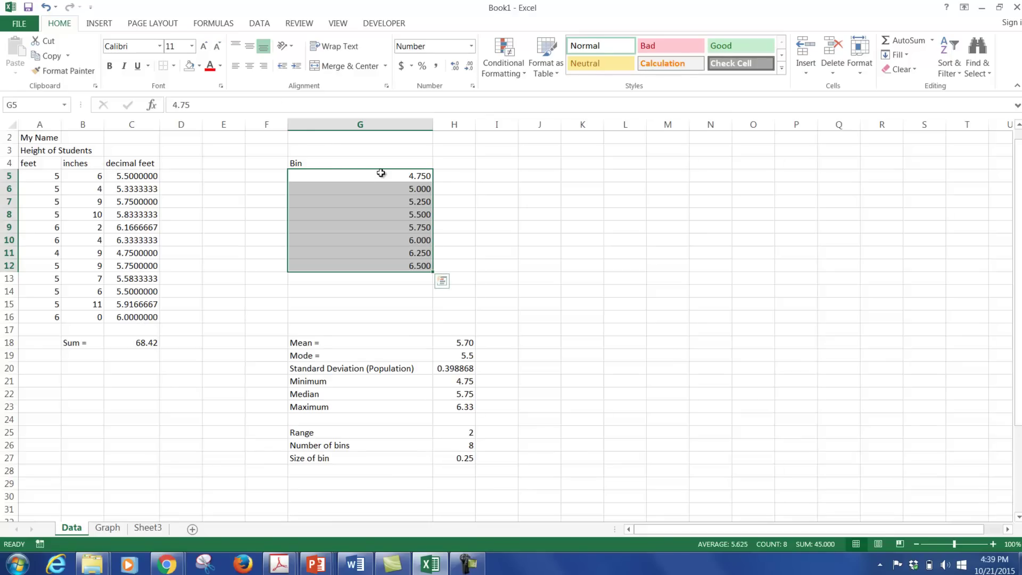
- Open the Histogram data analysis tool and clear its old input, bin and output ranges
left_click(445, 176)
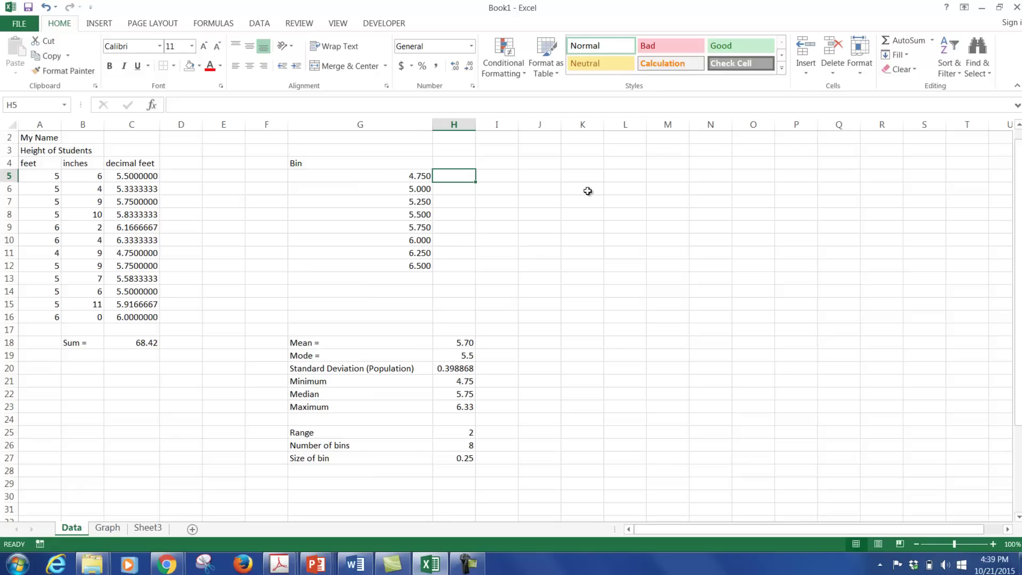
left_click(255, 22)
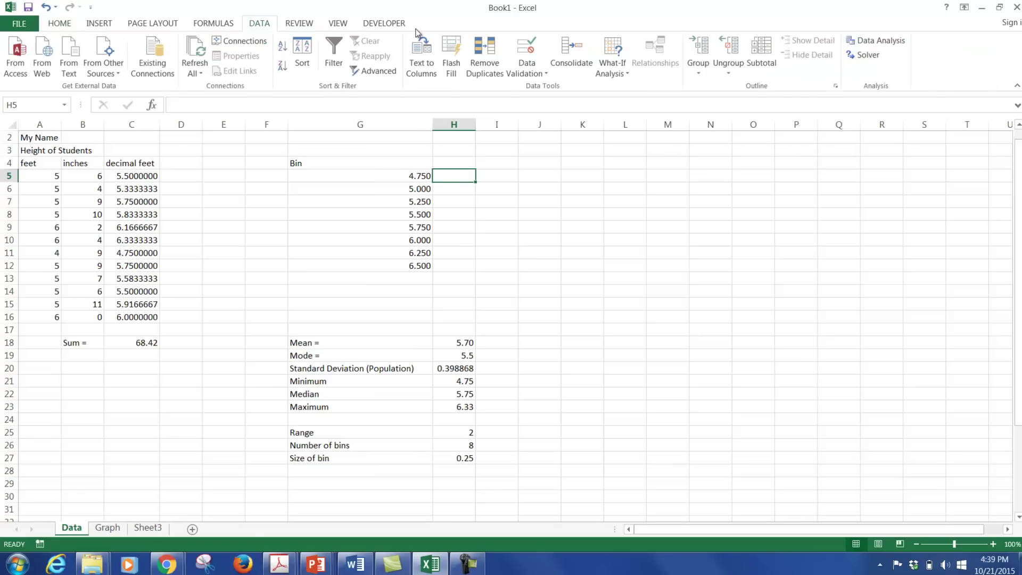
left_click(880, 42)
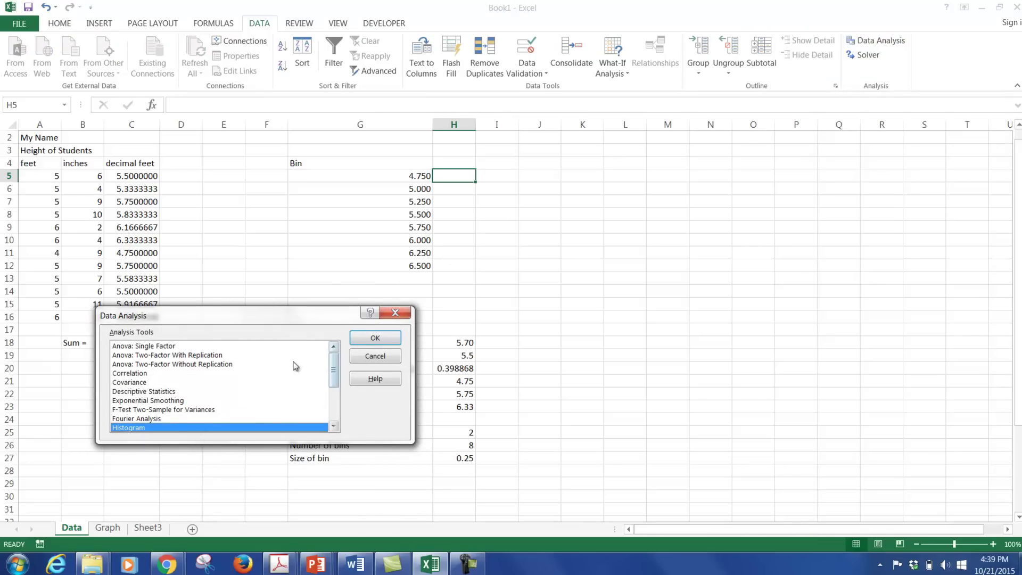
left_click(374, 337)
left_click_drag(338, 289, 816, 188)
key("Delete")
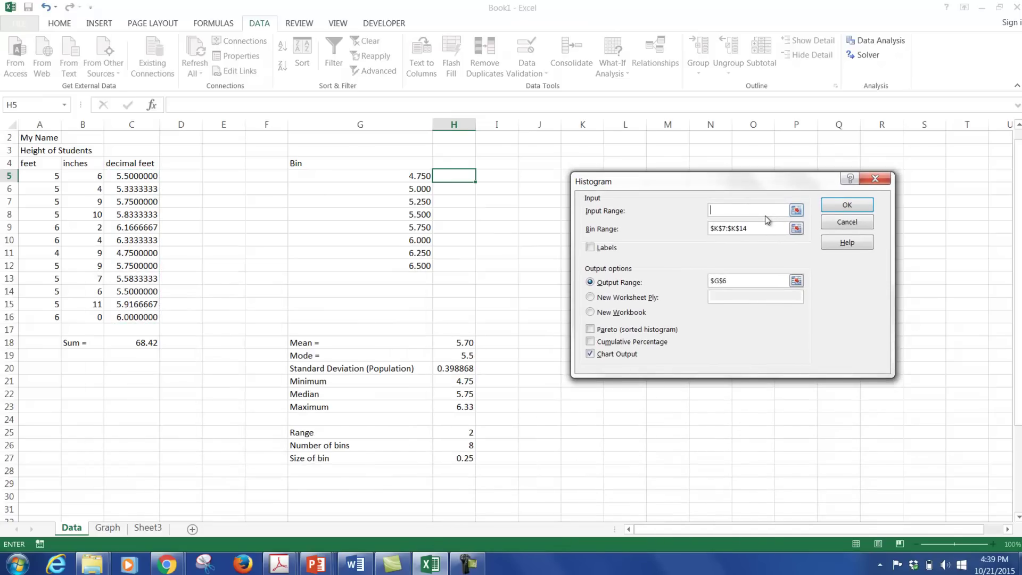
key("Tab")
key("Delete")
left_click(745, 280)
key("BackSpace")
- Set the histogram's input range to $C$5:$C$16 and its bin range to $G$5:$G$12
left_click_drag(147, 176, 134, 313)
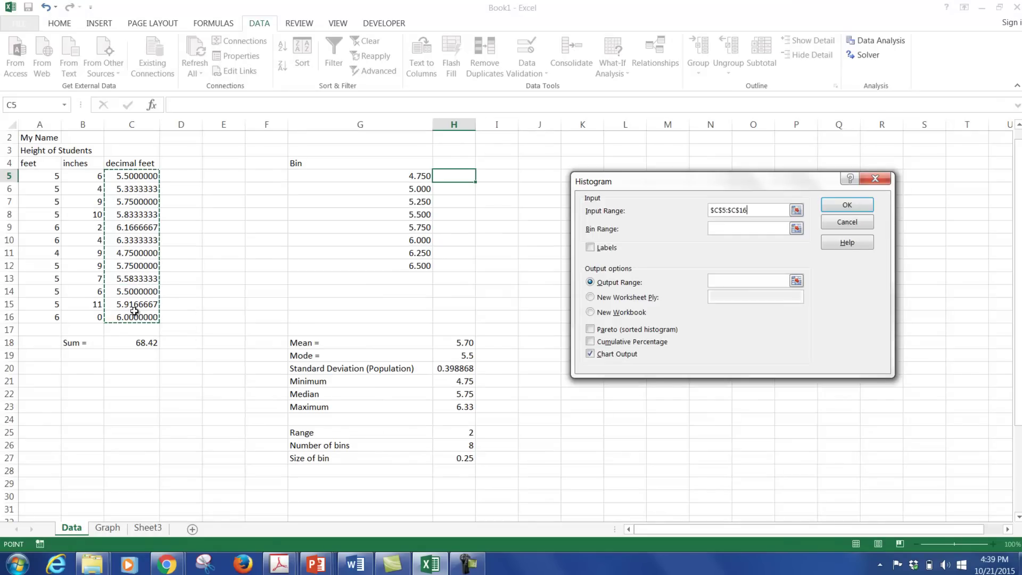
left_click(724, 228)
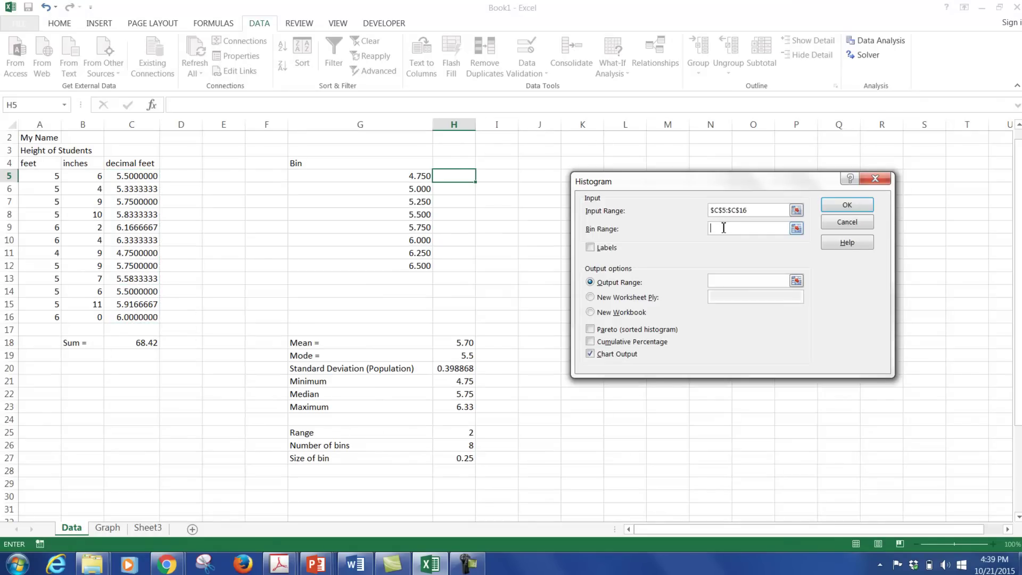
left_click_drag(424, 176, 425, 262)
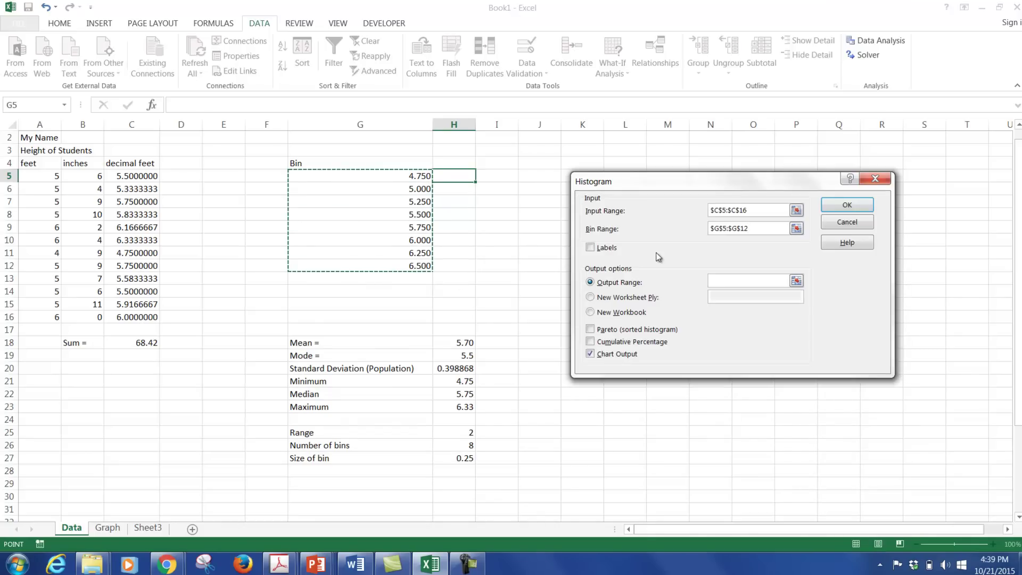
- Set the histogram's output range to cell J5 and generate the frequency table with chart output
left_click(709, 282)
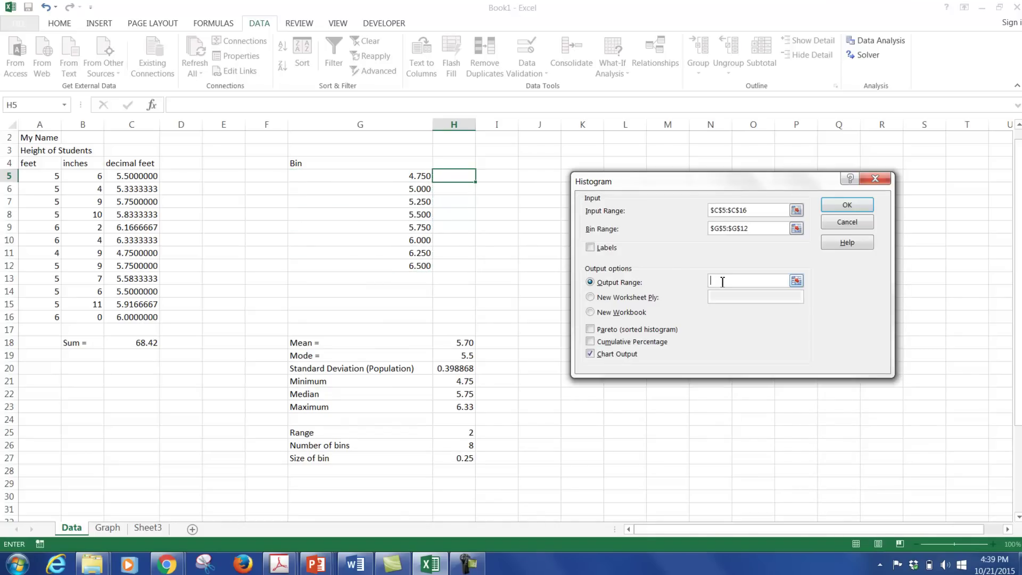
left_click(537, 180)
left_click(590, 354)
left_click(847, 205)
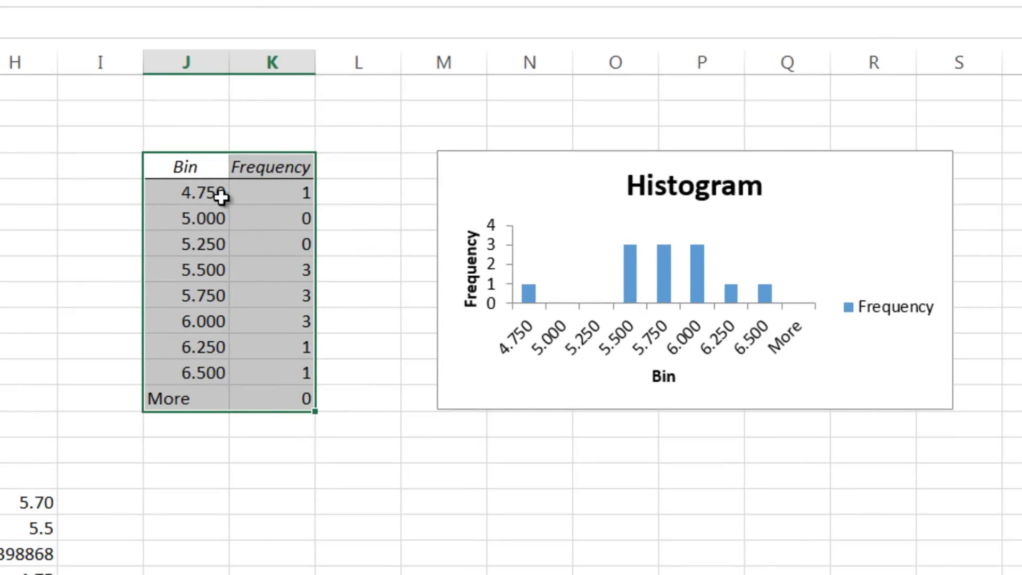
double_click(265, 196)
left_click(354, 200)
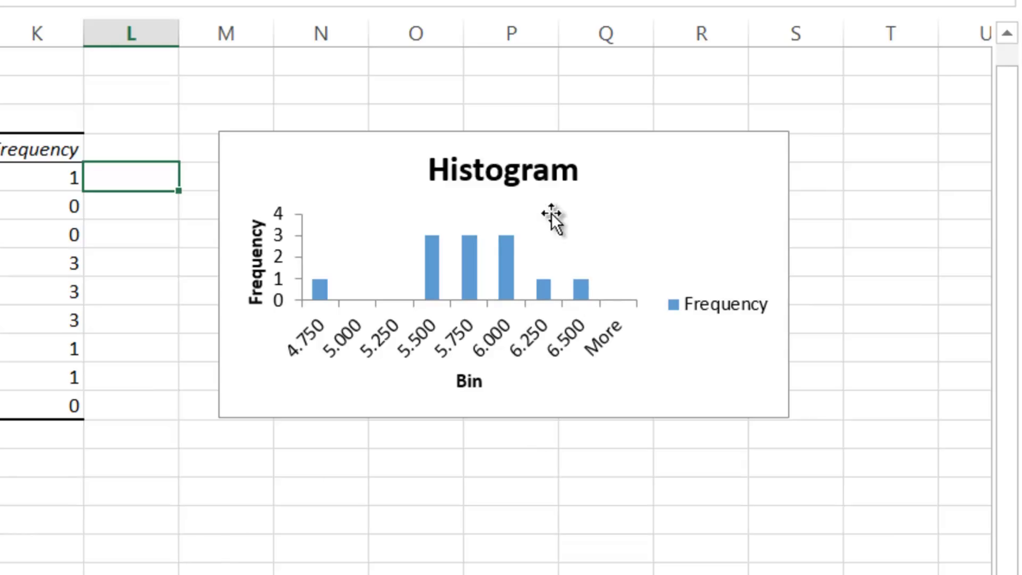
- Change the histogram's chart title to "Heights"
double_click(502, 171)
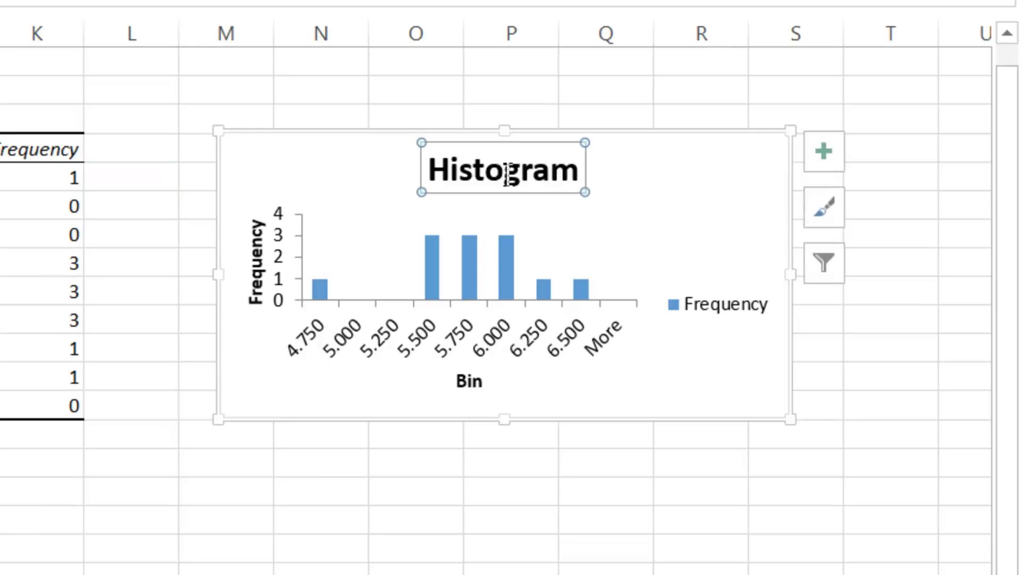
double_click(508, 173)
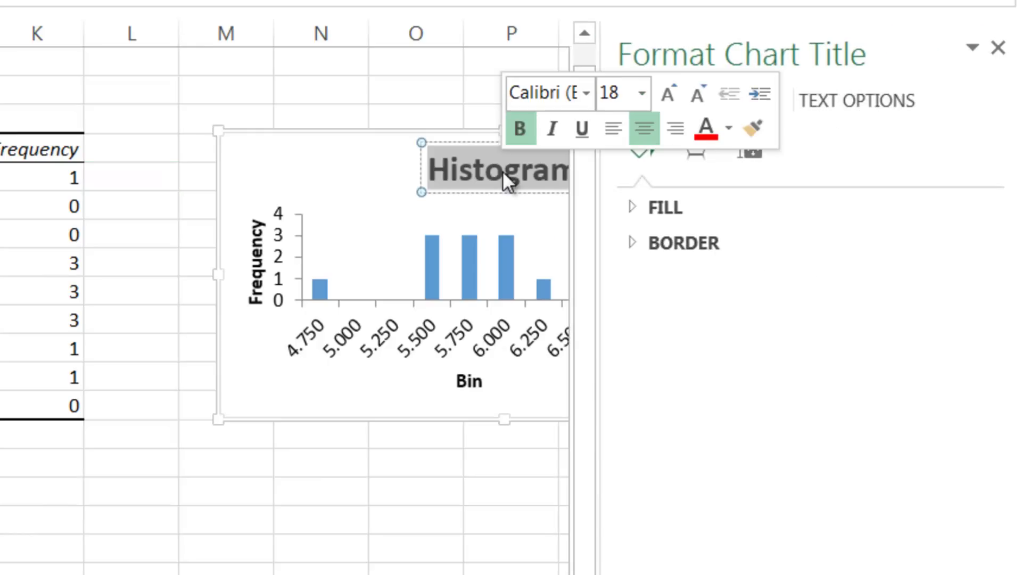
type("Heights")
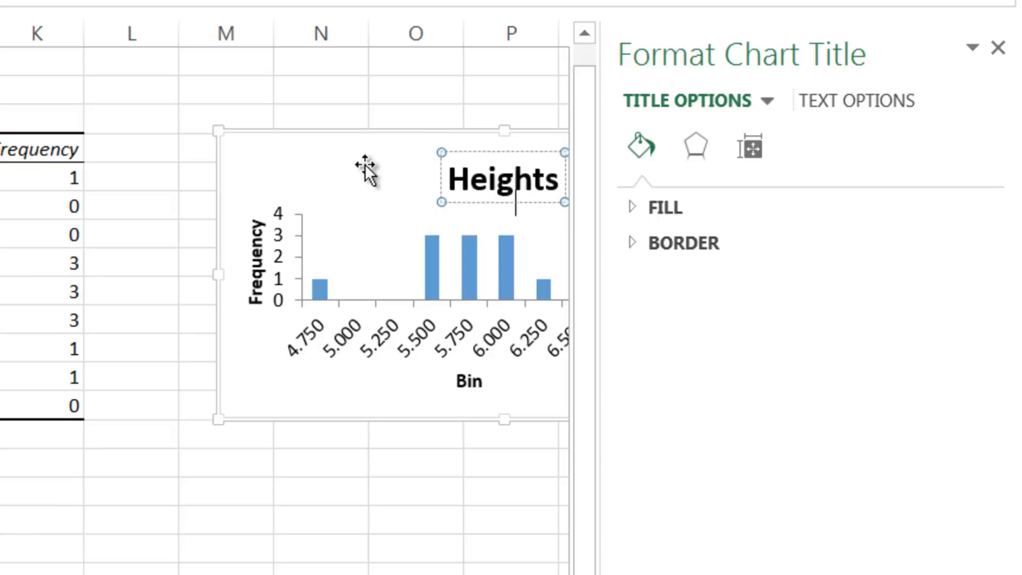
left_click(997, 49)
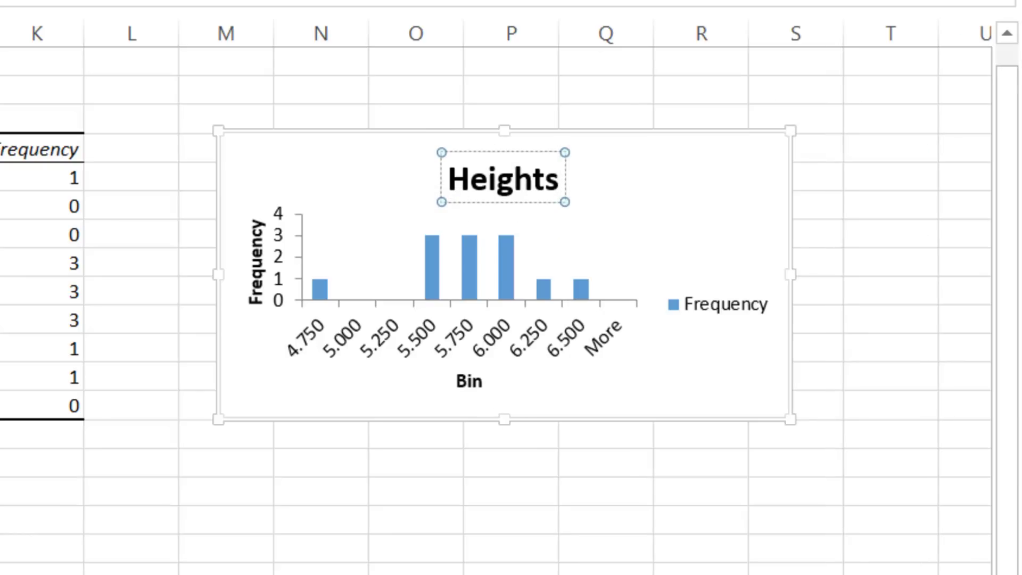
- Change the chart's horizontal axis title to "Height in feet"
double_click(476, 392)
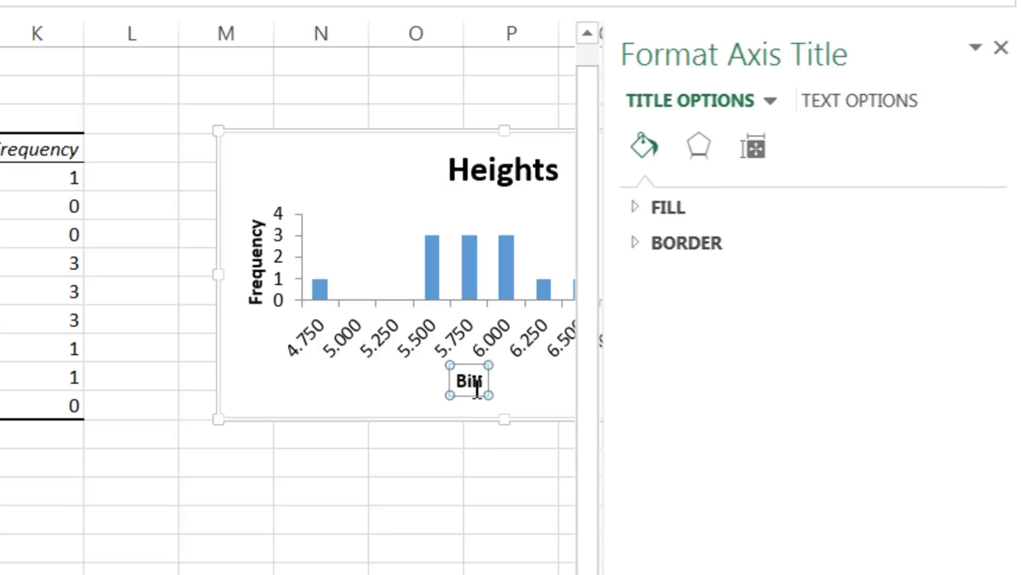
double_click(476, 381)
type("Height in ")
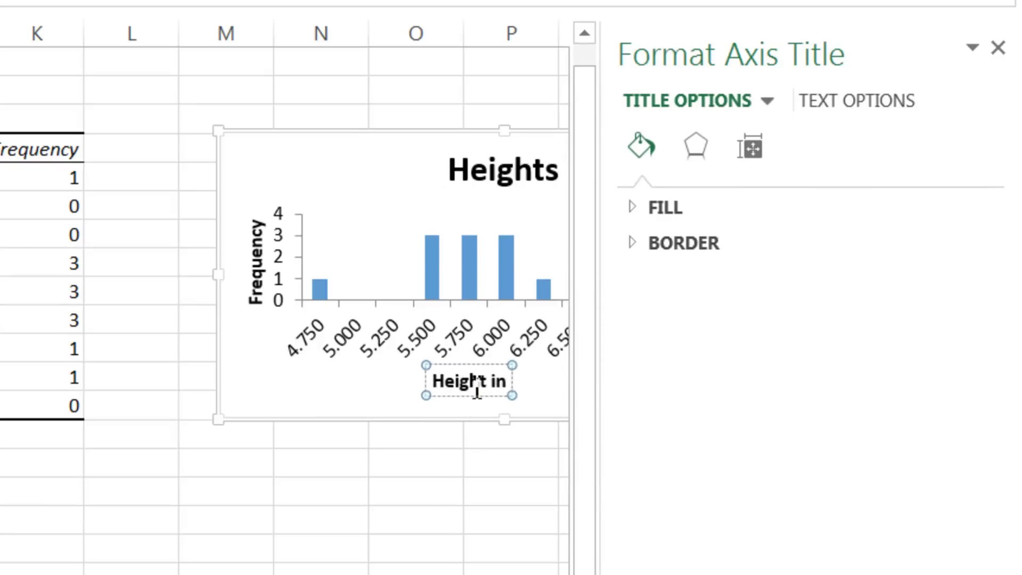
type("feet")
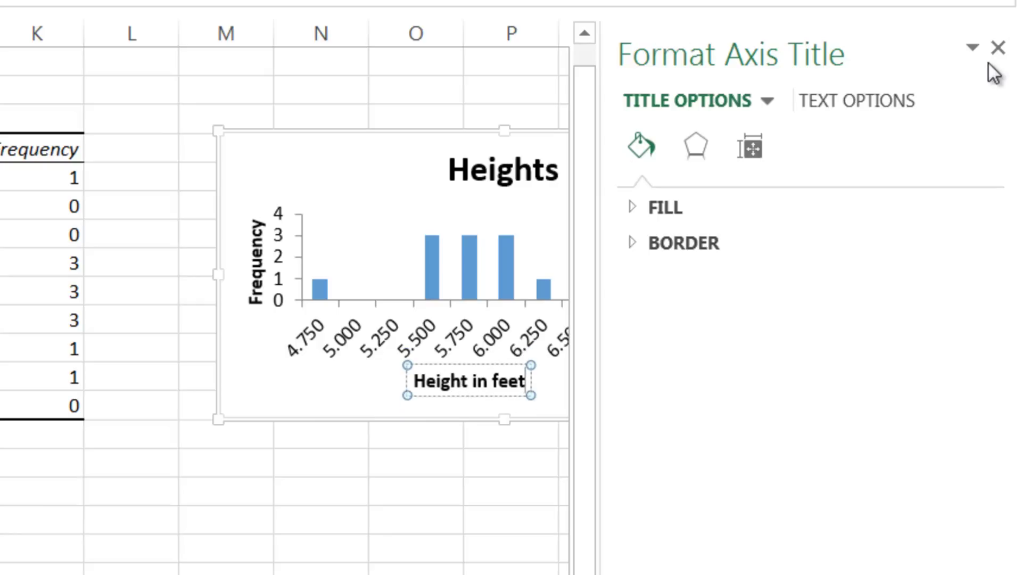
left_click(998, 47)
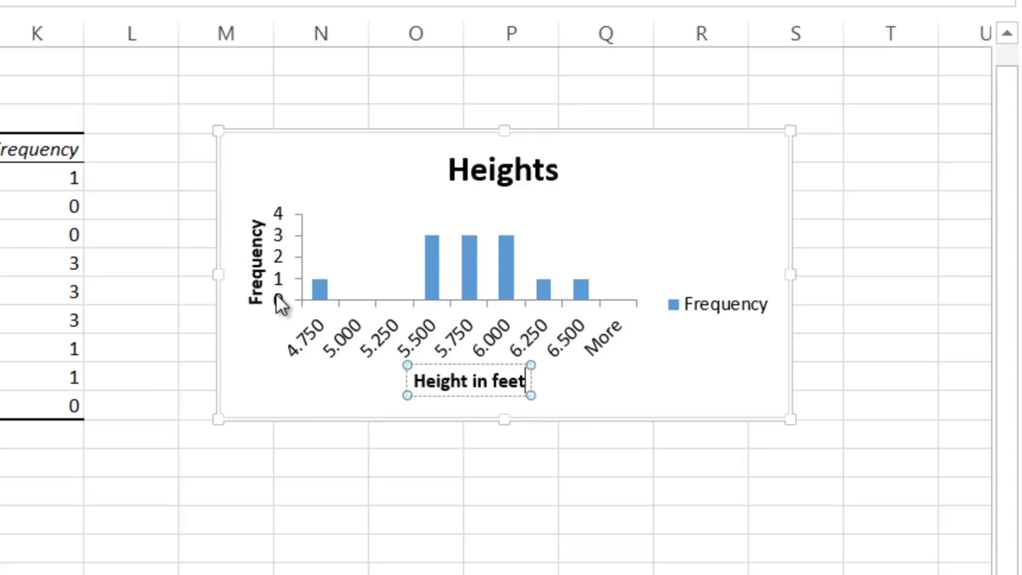
- Set the vertical axis major unit to 0.5 and stretch the Heights chart down to about row 20
double_click(288, 236)
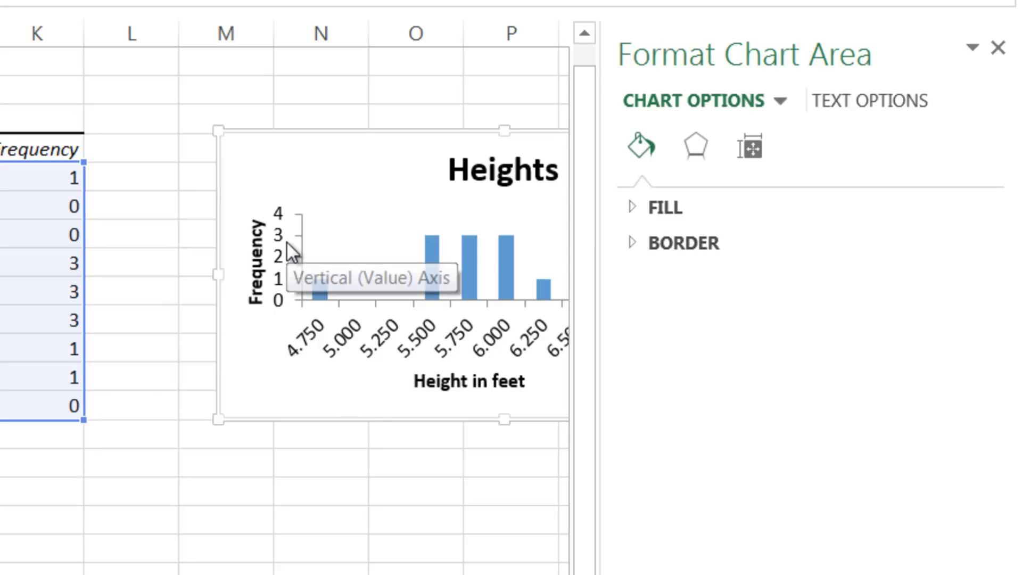
left_click(281, 243)
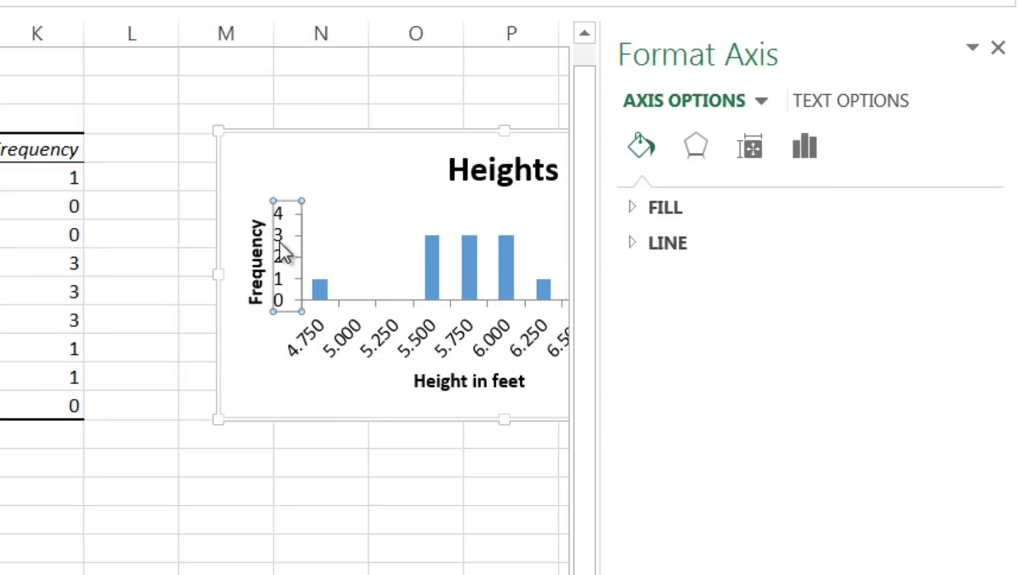
left_click(806, 155)
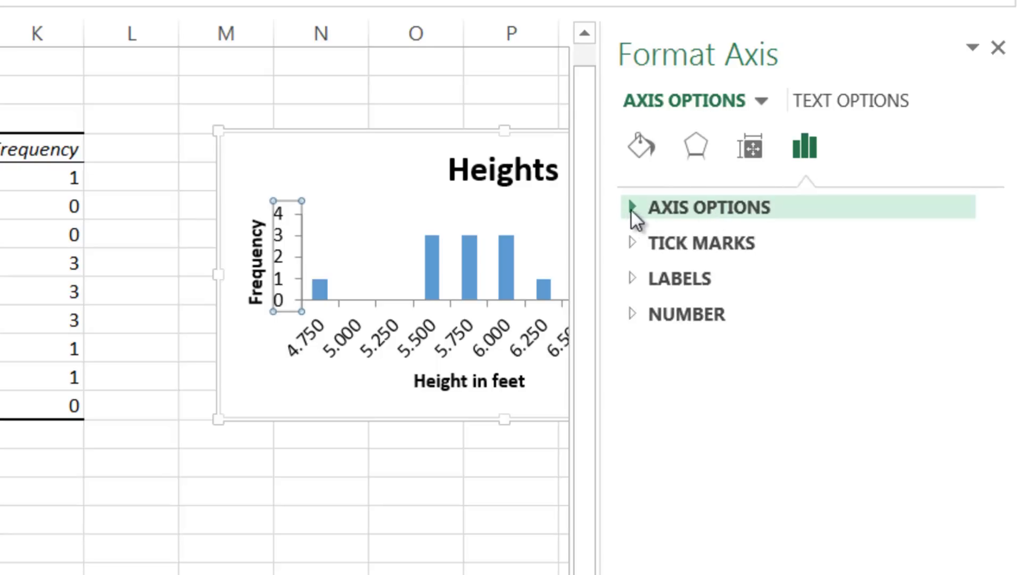
left_click(631, 207)
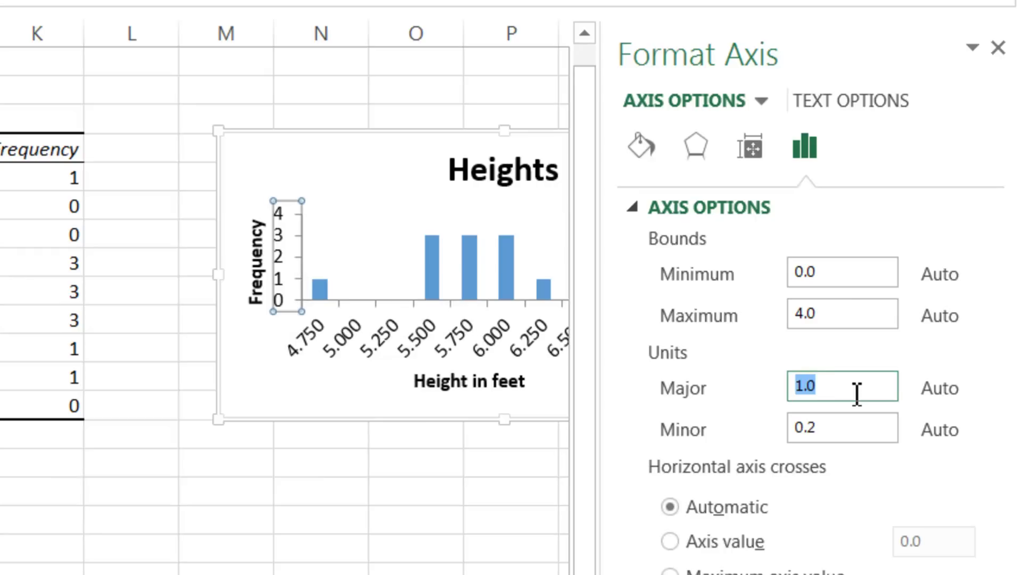
type(".")
key("Return")
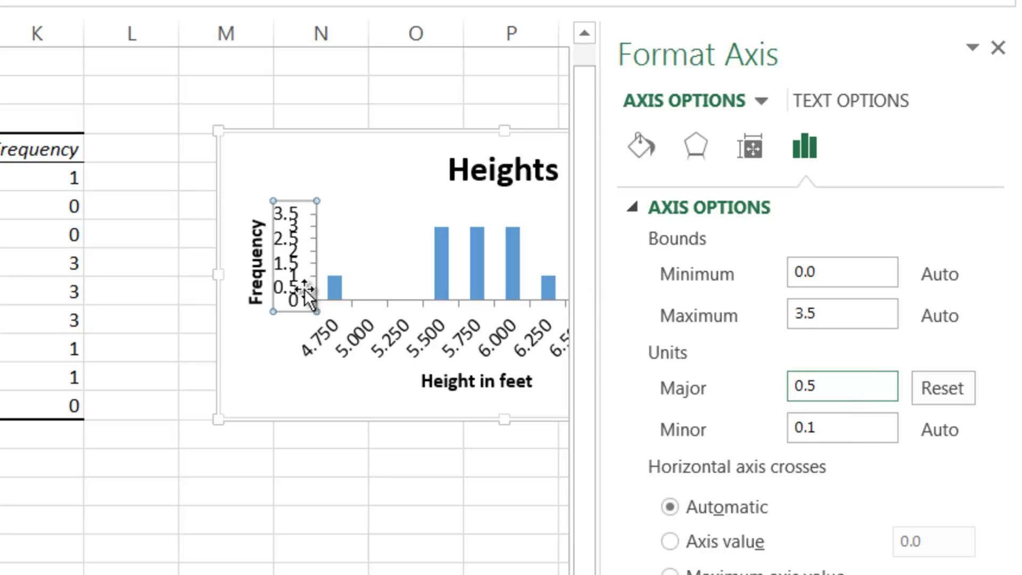
left_click(1002, 51)
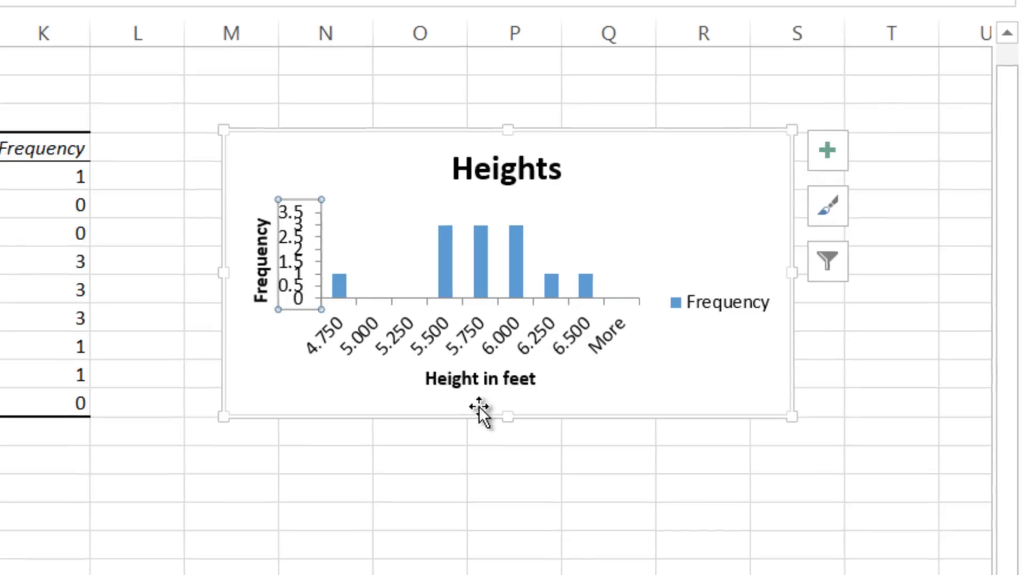
left_click_drag(507, 417, 507, 565)
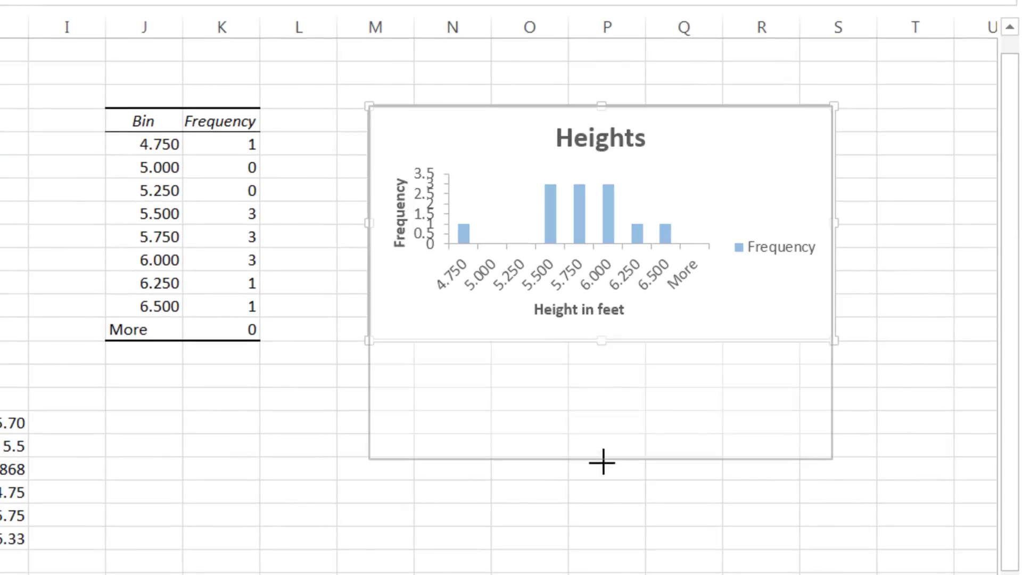
left_click_drag(602, 462, 603, 483)
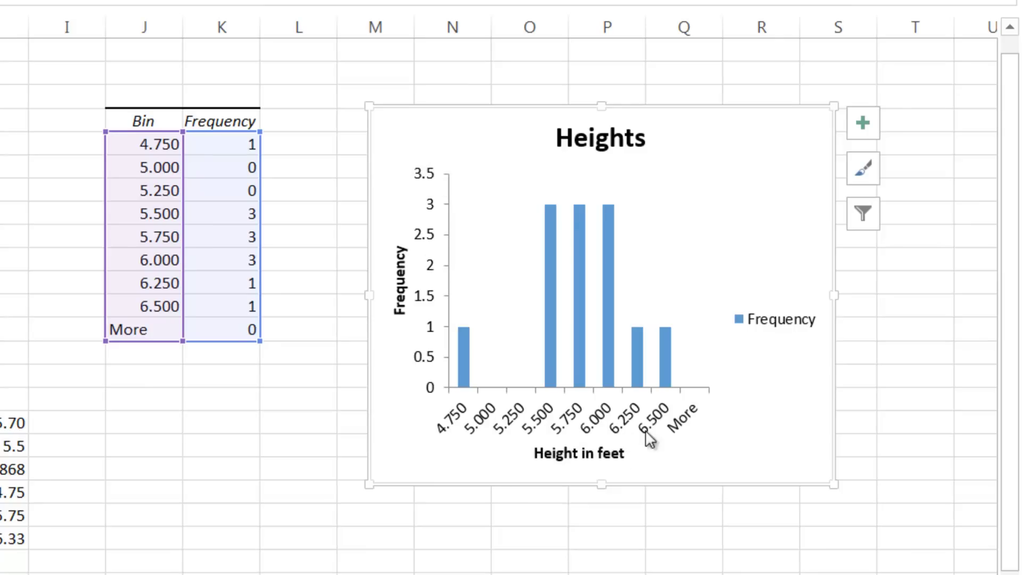
- Set a custom text angle of -60° for the horizontal axis labels of the Heights chart
double_click(509, 423)
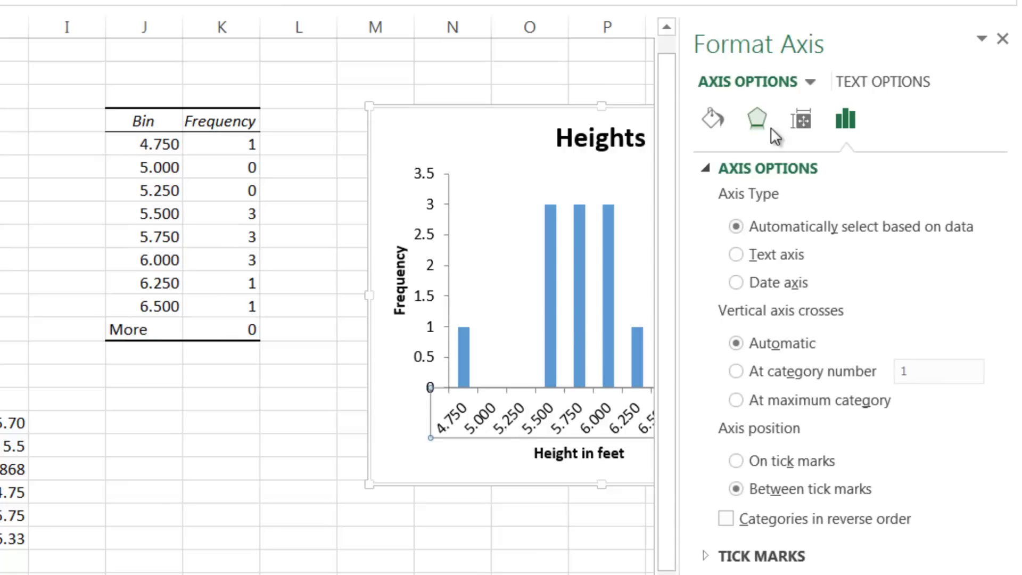
left_click(856, 80)
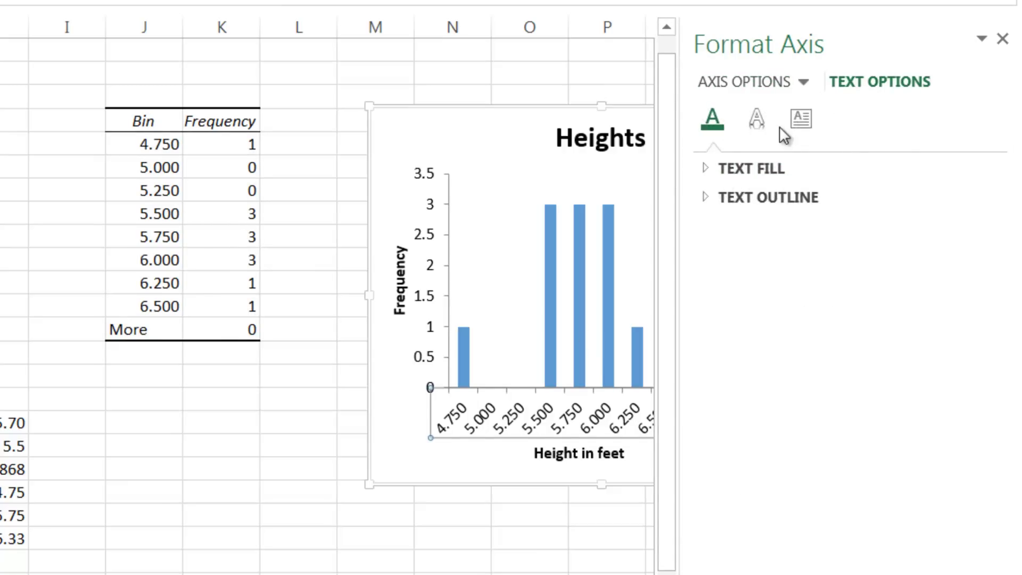
left_click(802, 115)
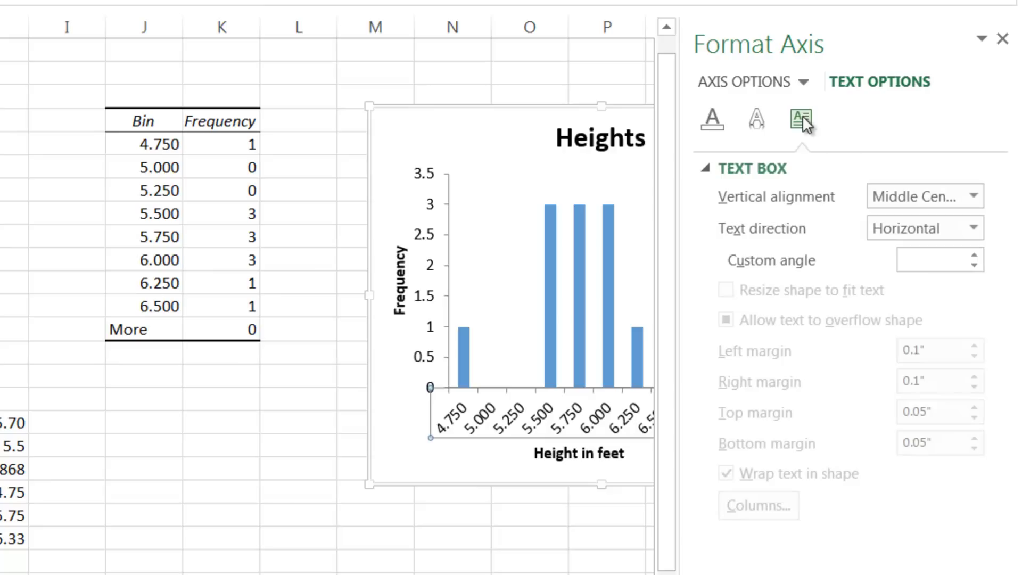
left_click(922, 259)
type("-60")
key("Return")
- Try rotating all horizontal axis label text by 90°, and return the text direction to Horizontal
left_click(973, 228)
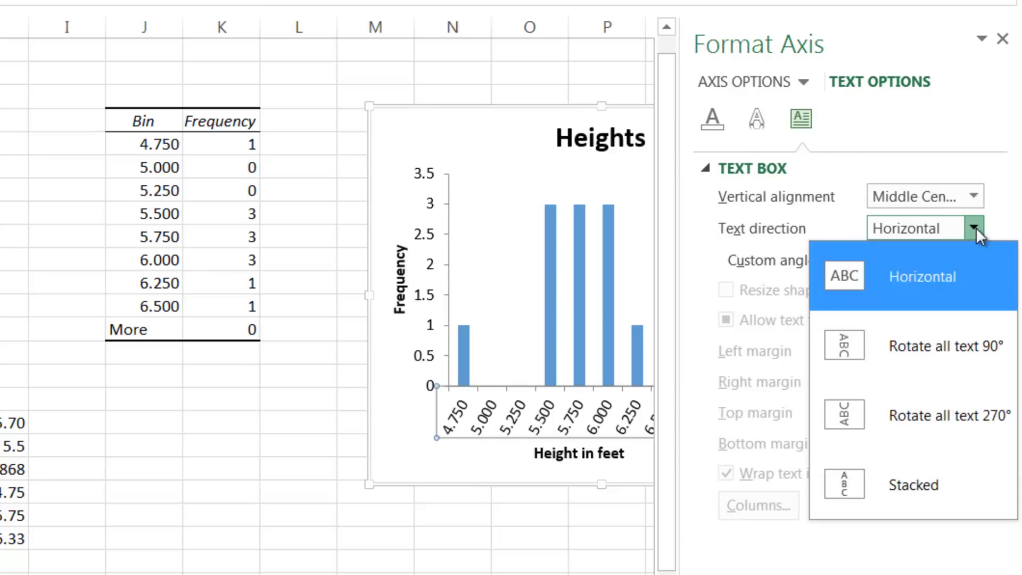
left_click(937, 340)
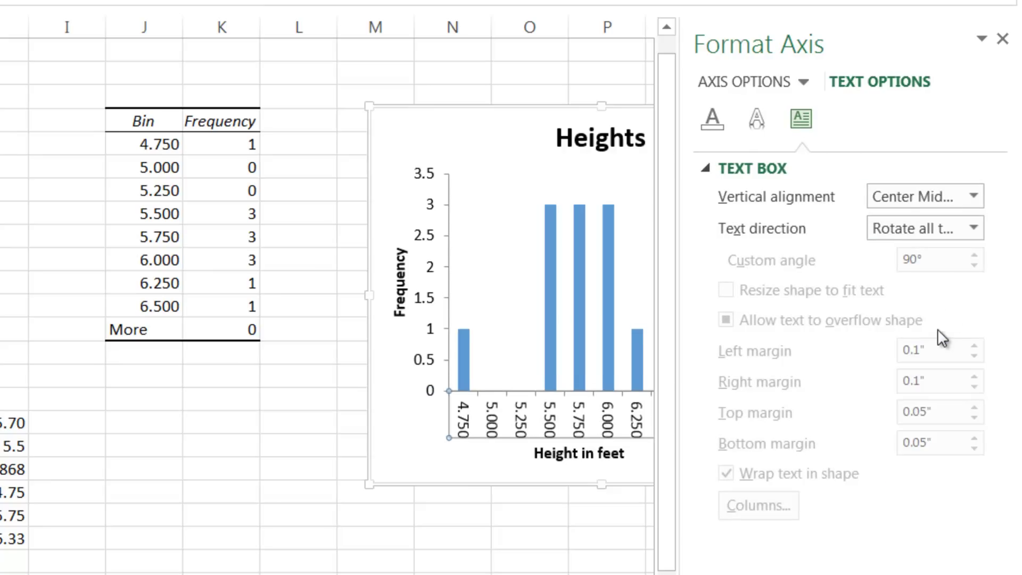
left_click(971, 228)
left_click(956, 282)
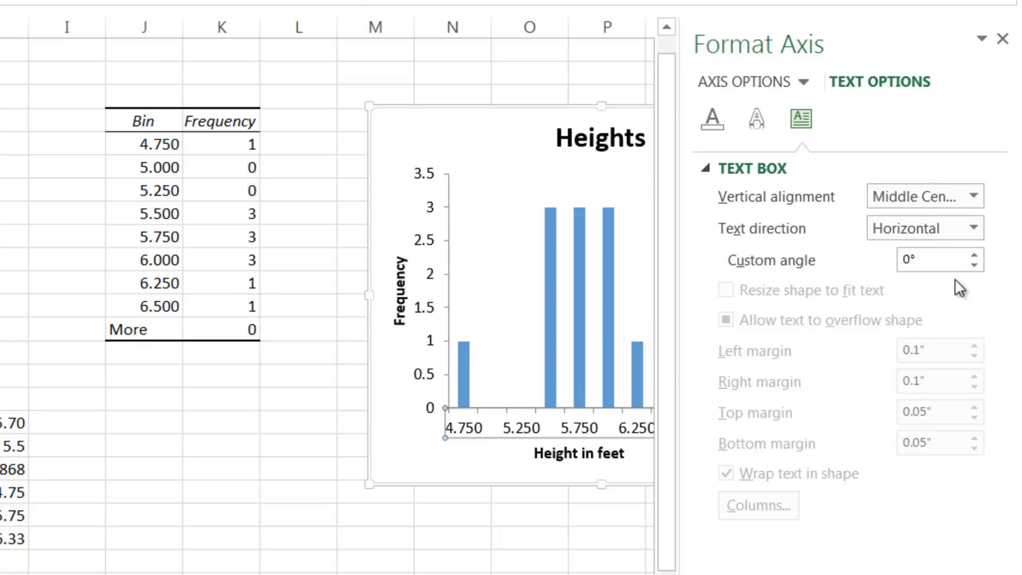
- Raise the horizontal axis labels' custom angle to 60° and make it negative, giving -60°
left_click(973, 254)
left_click(972, 254)
left_click(972, 254)
left_click(973, 254)
left_click(972, 254)
left_click(973, 254)
left_click(972, 254)
left_click(972, 254)
left_click(972, 253)
left_click(973, 254)
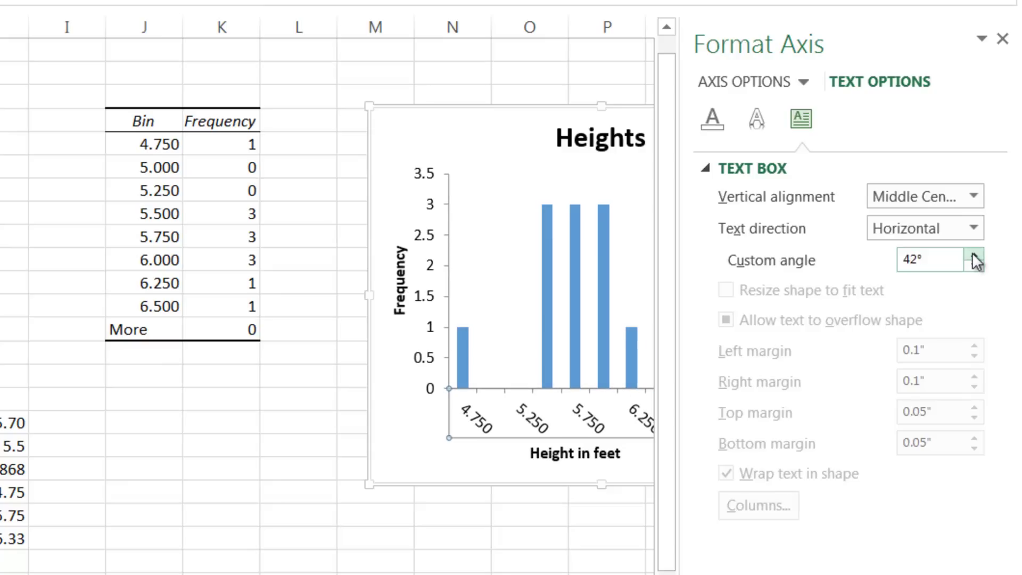
left_click(973, 254)
left_click(972, 254)
left_click(973, 254)
left_click(972, 254)
left_click(972, 254)
left_click(973, 254)
left_click(905, 259)
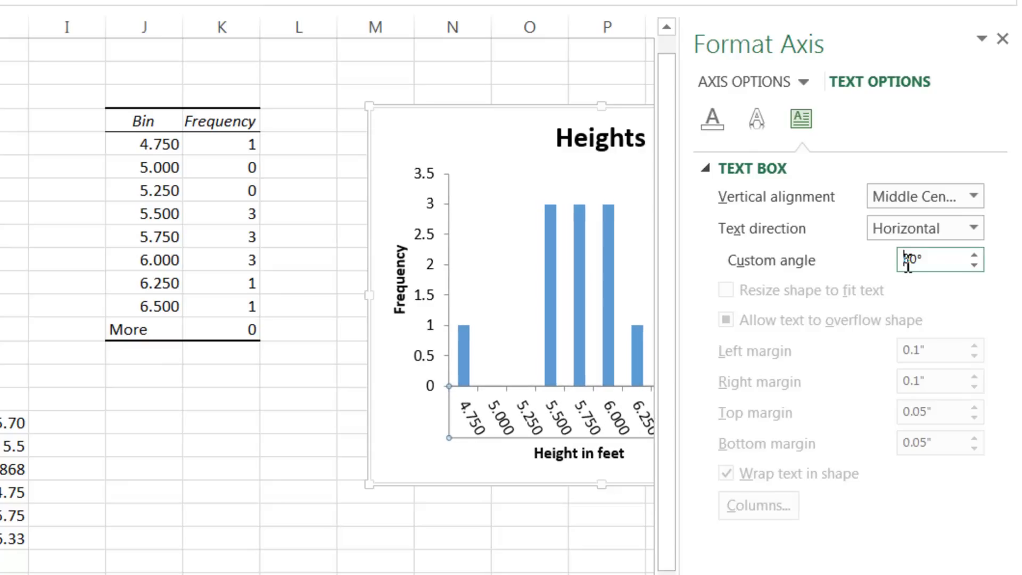
type("-")
left_click(1002, 39)
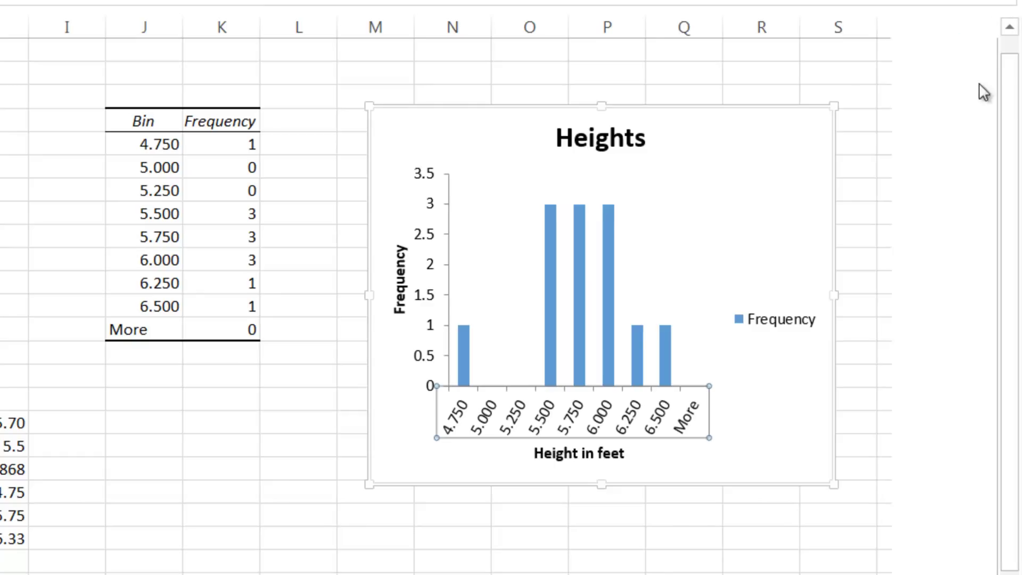
- Set the gap width of the Frequency bars in the Heights chart to 10% and deselect the chart
left_click(550, 289)
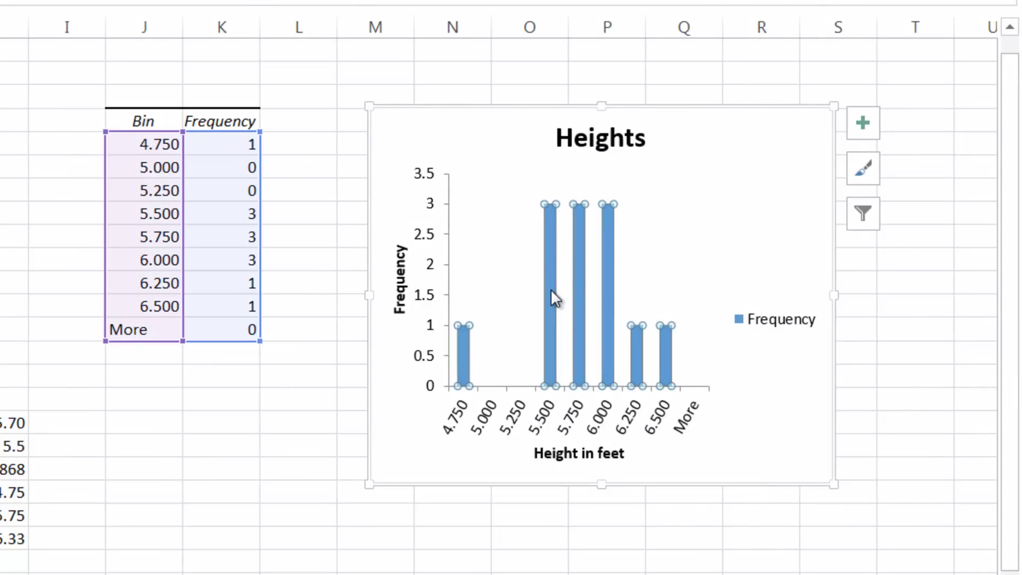
double_click(550, 289)
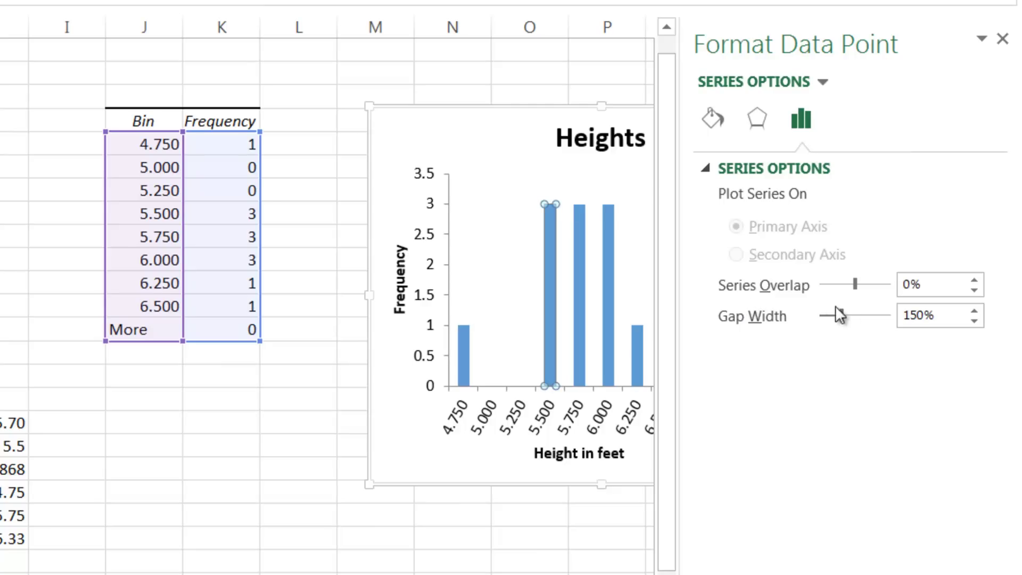
mouse_move(841, 315)
left_mouse_down()
mouse_move(823, 314)
mouse_move(880, 320)
mouse_move(825, 318)
left_mouse_up()
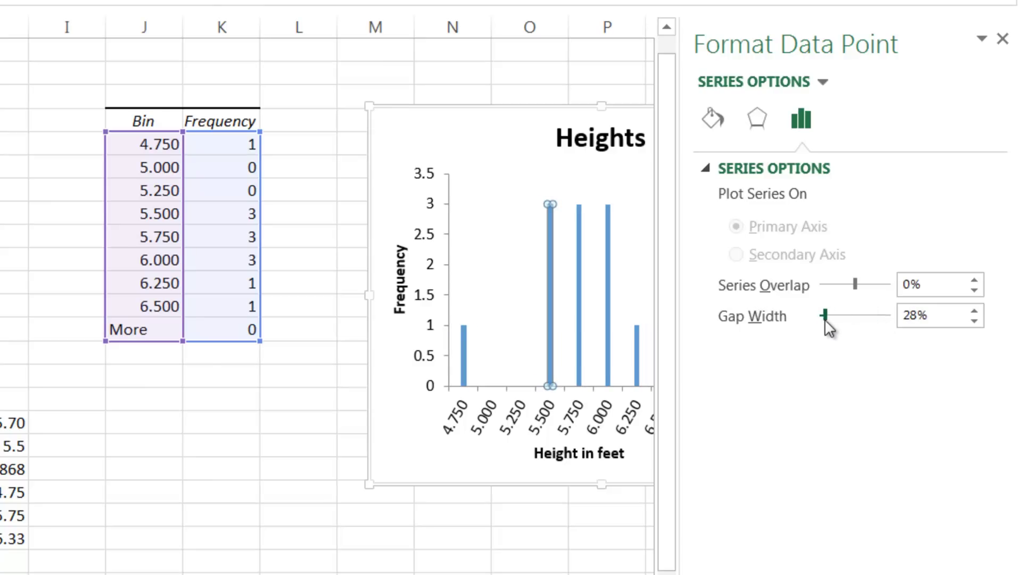
left_click_drag(919, 320, 901, 322)
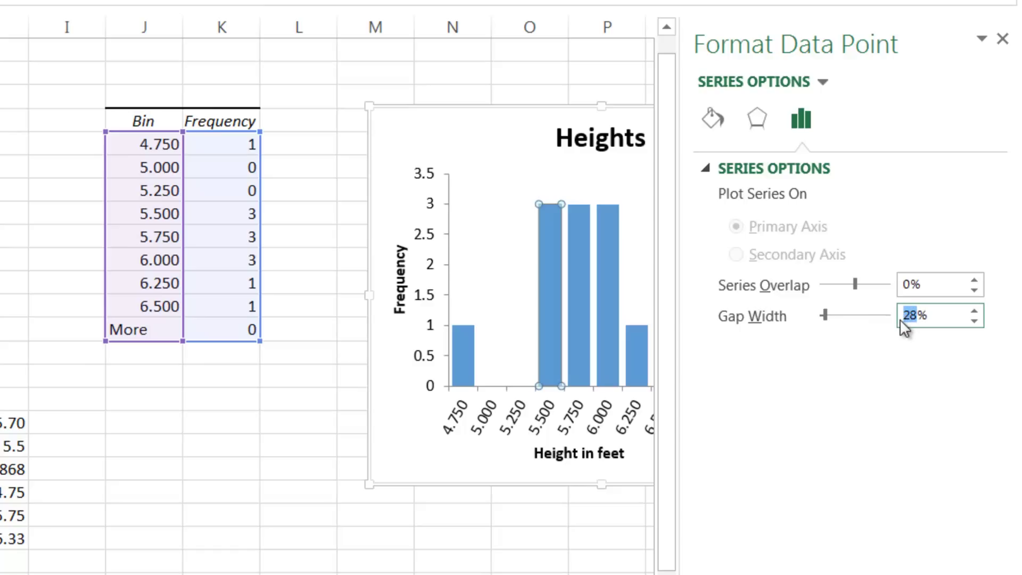
type("10")
key("Return")
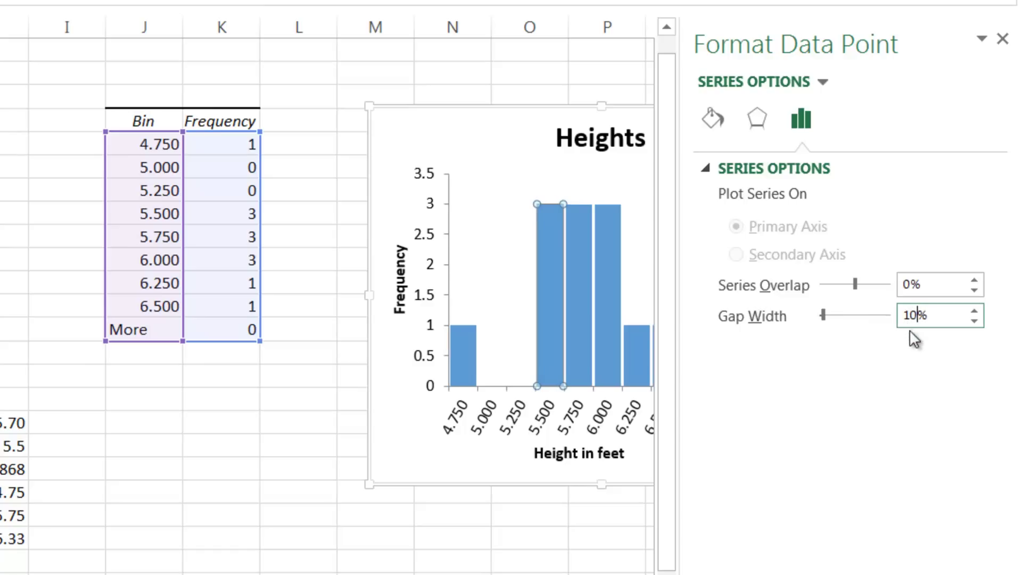
left_click(1003, 39)
left_click(554, 541)
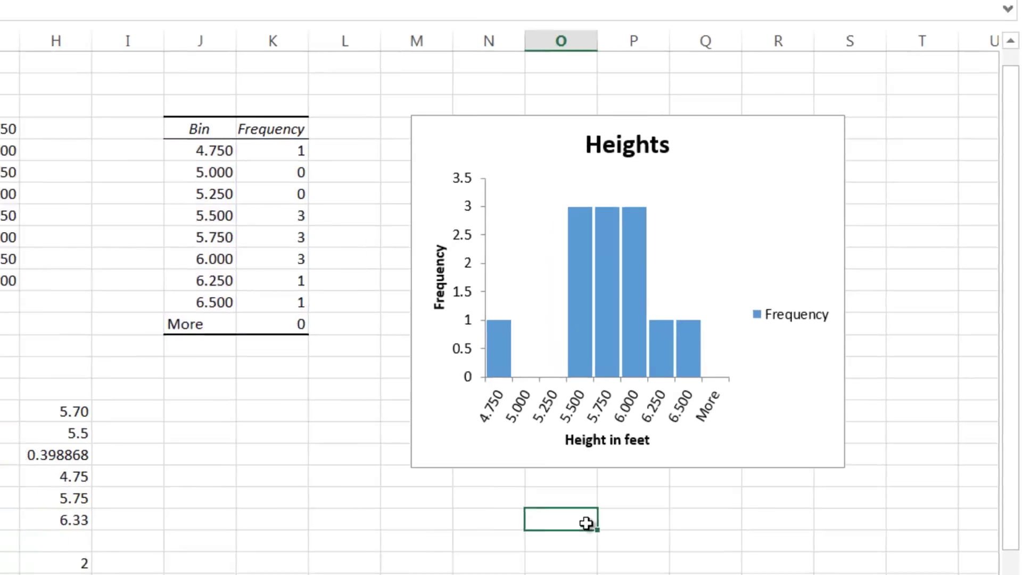